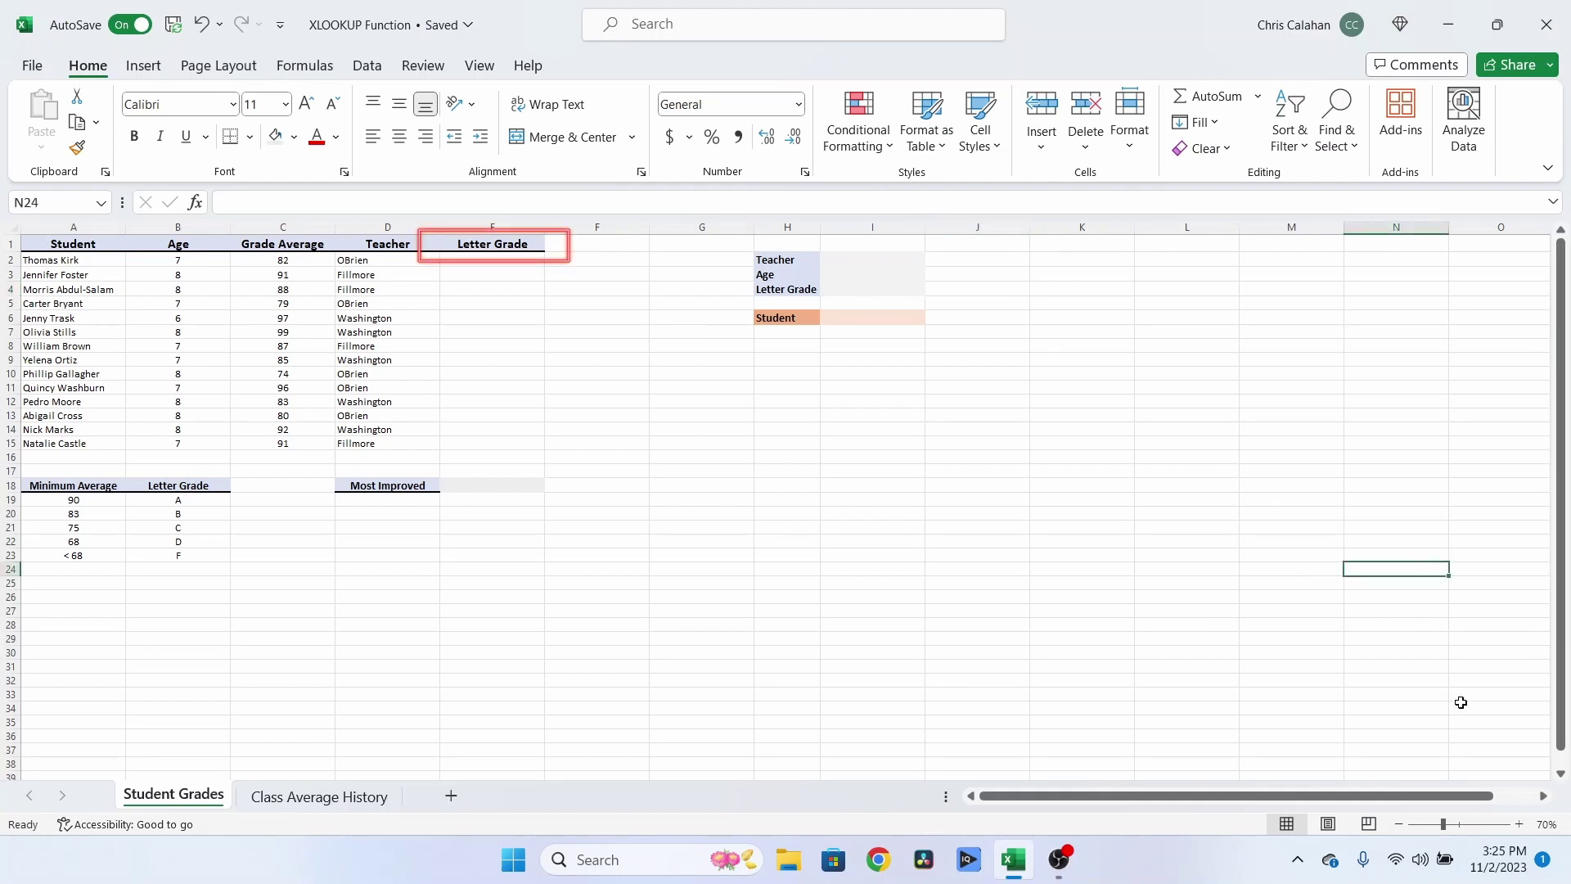
# Start an XLOOKUP in E2 on C2 against the absolute range $A$19:$A$23.
pyautogui.click(523, 262)
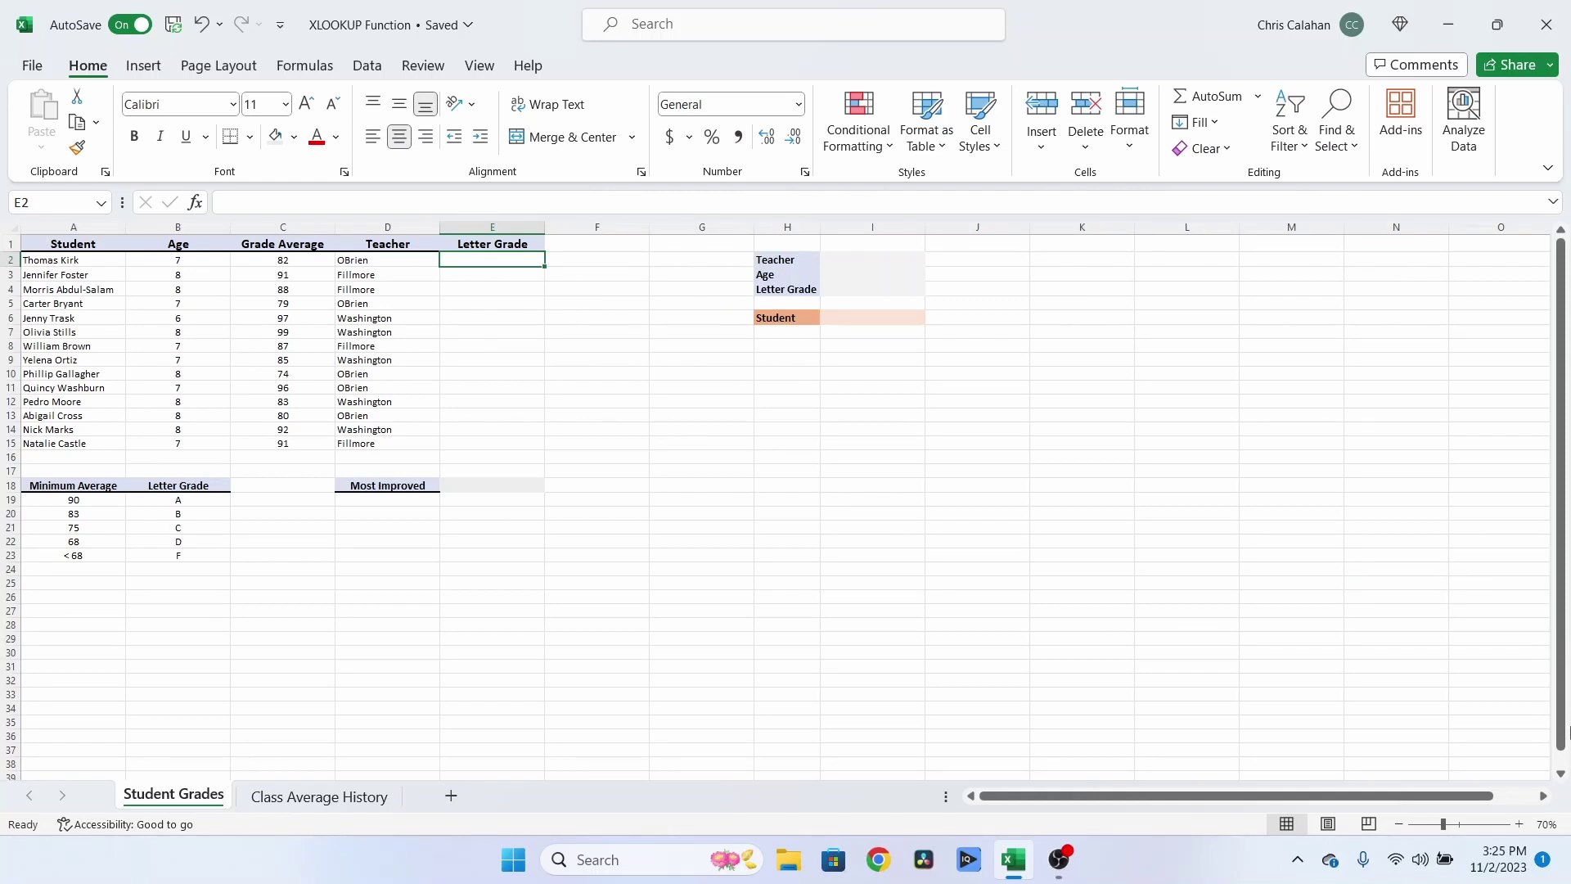
pyautogui.write('=XL')
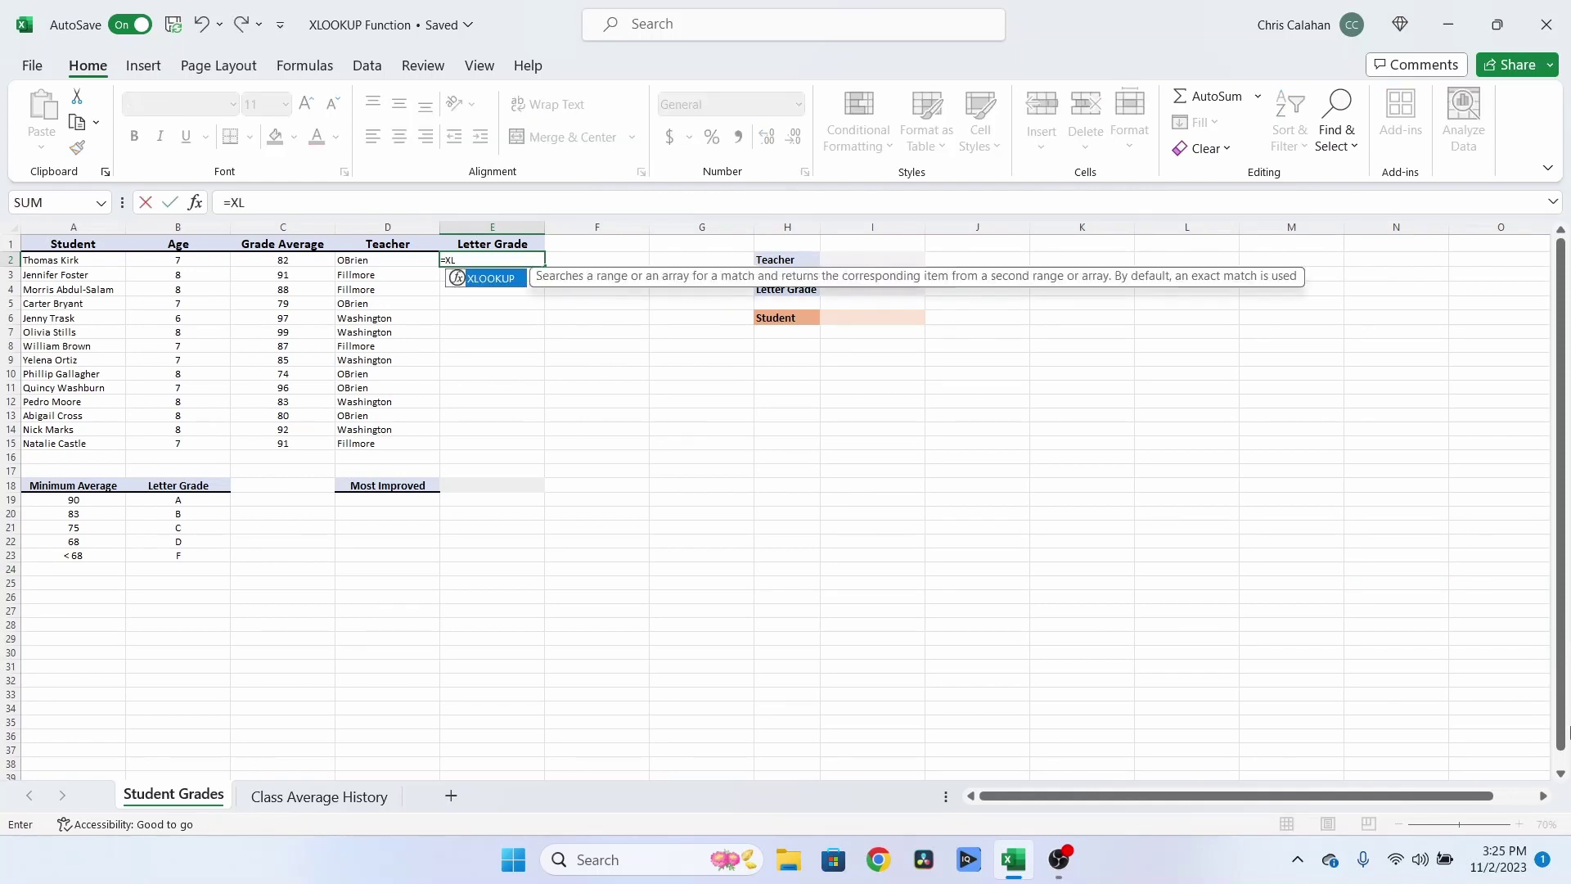
pyautogui.press('Tab')
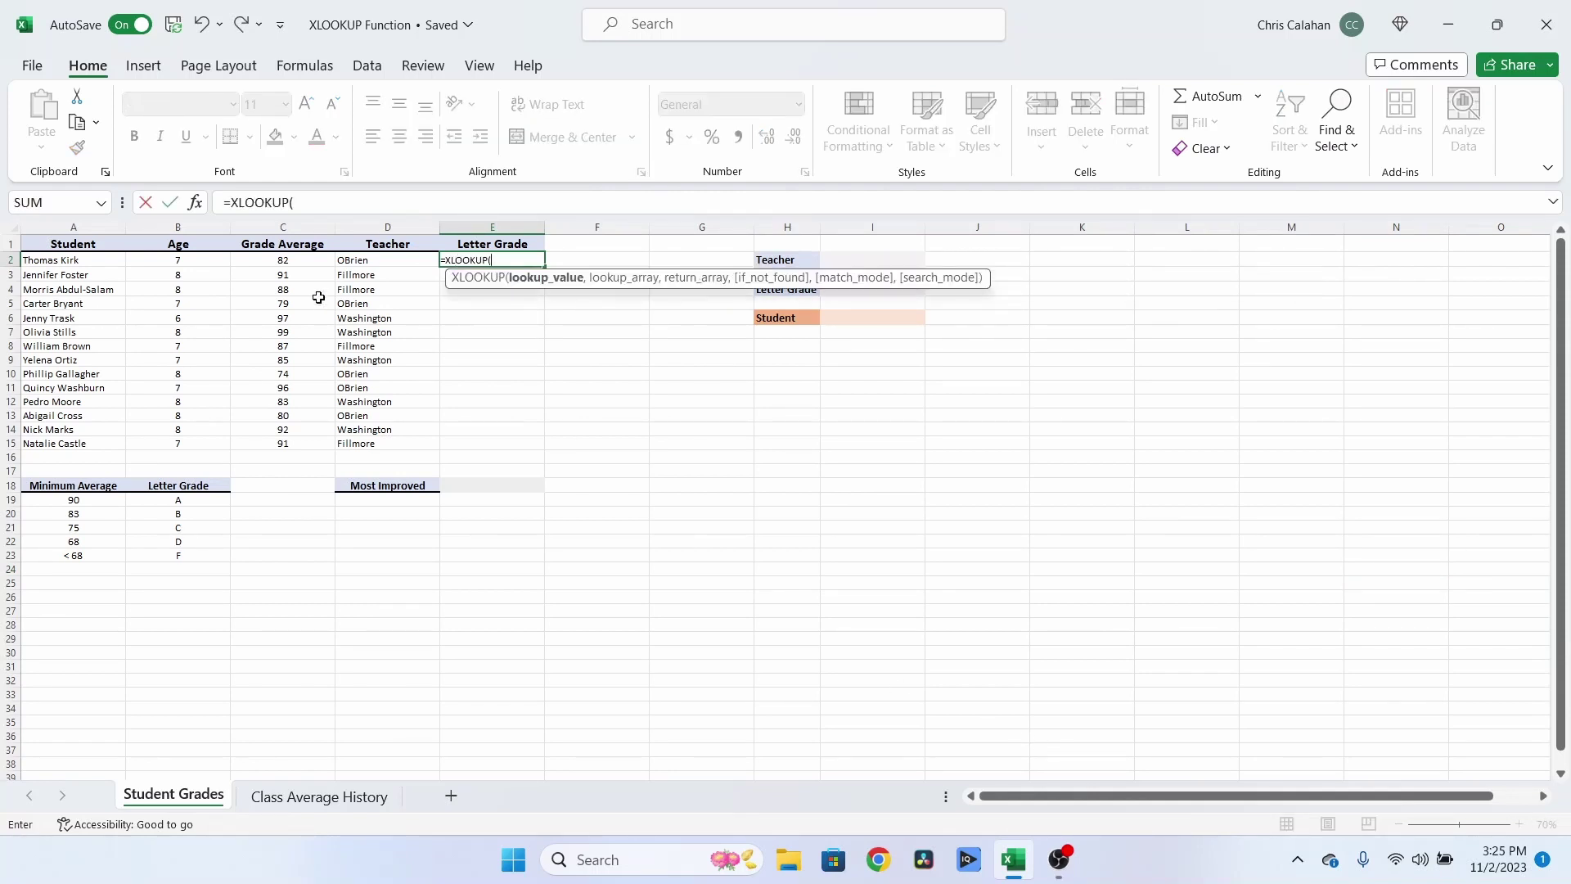
pyautogui.click(295, 261)
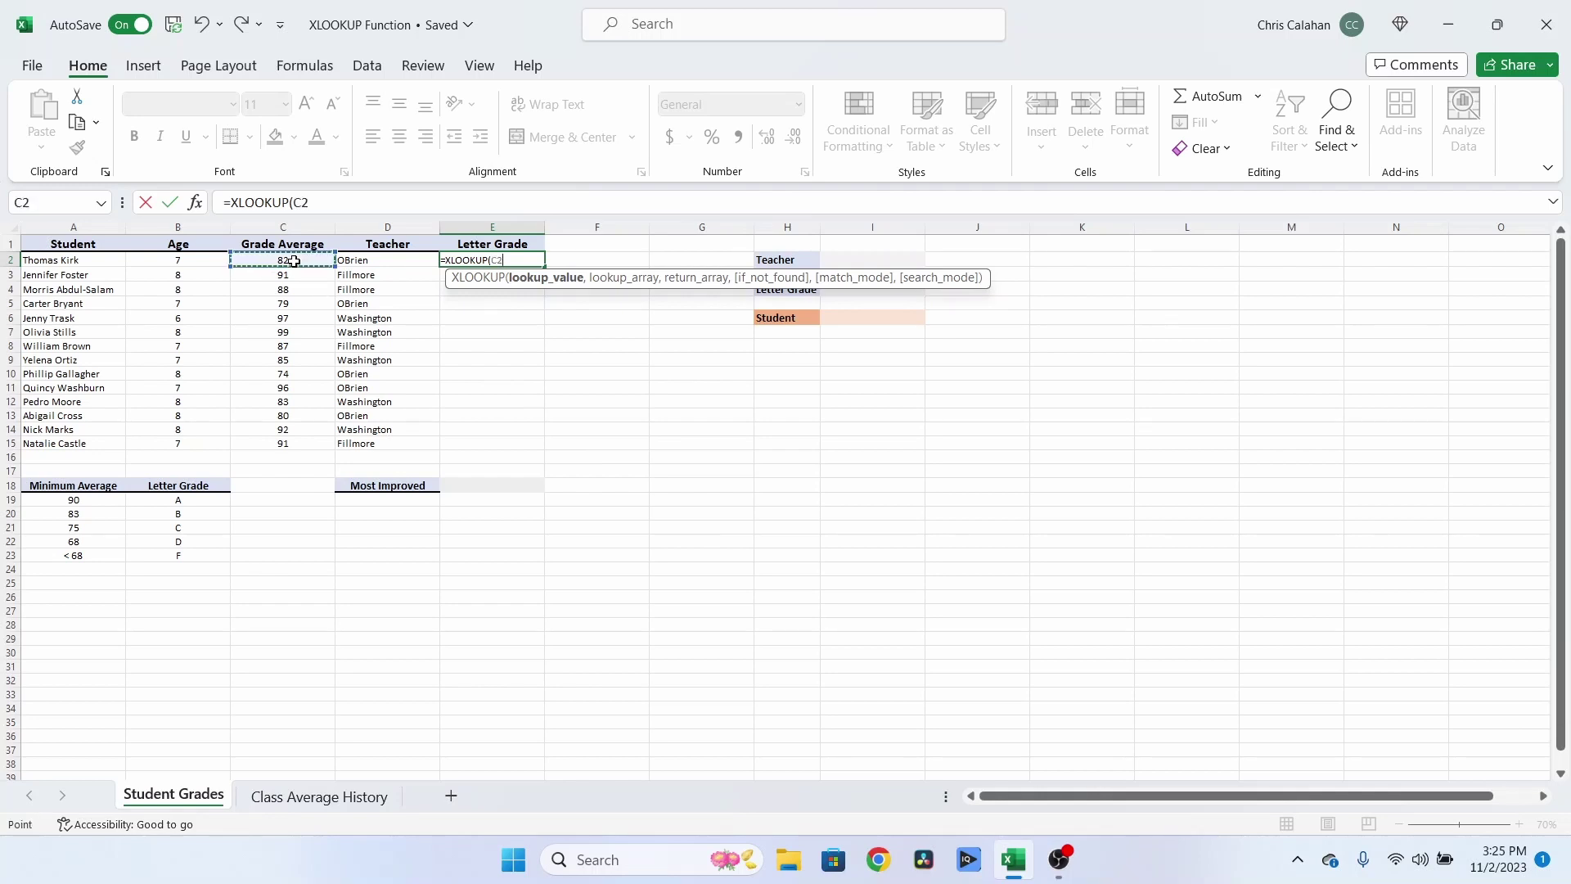
pyautogui.write(',')
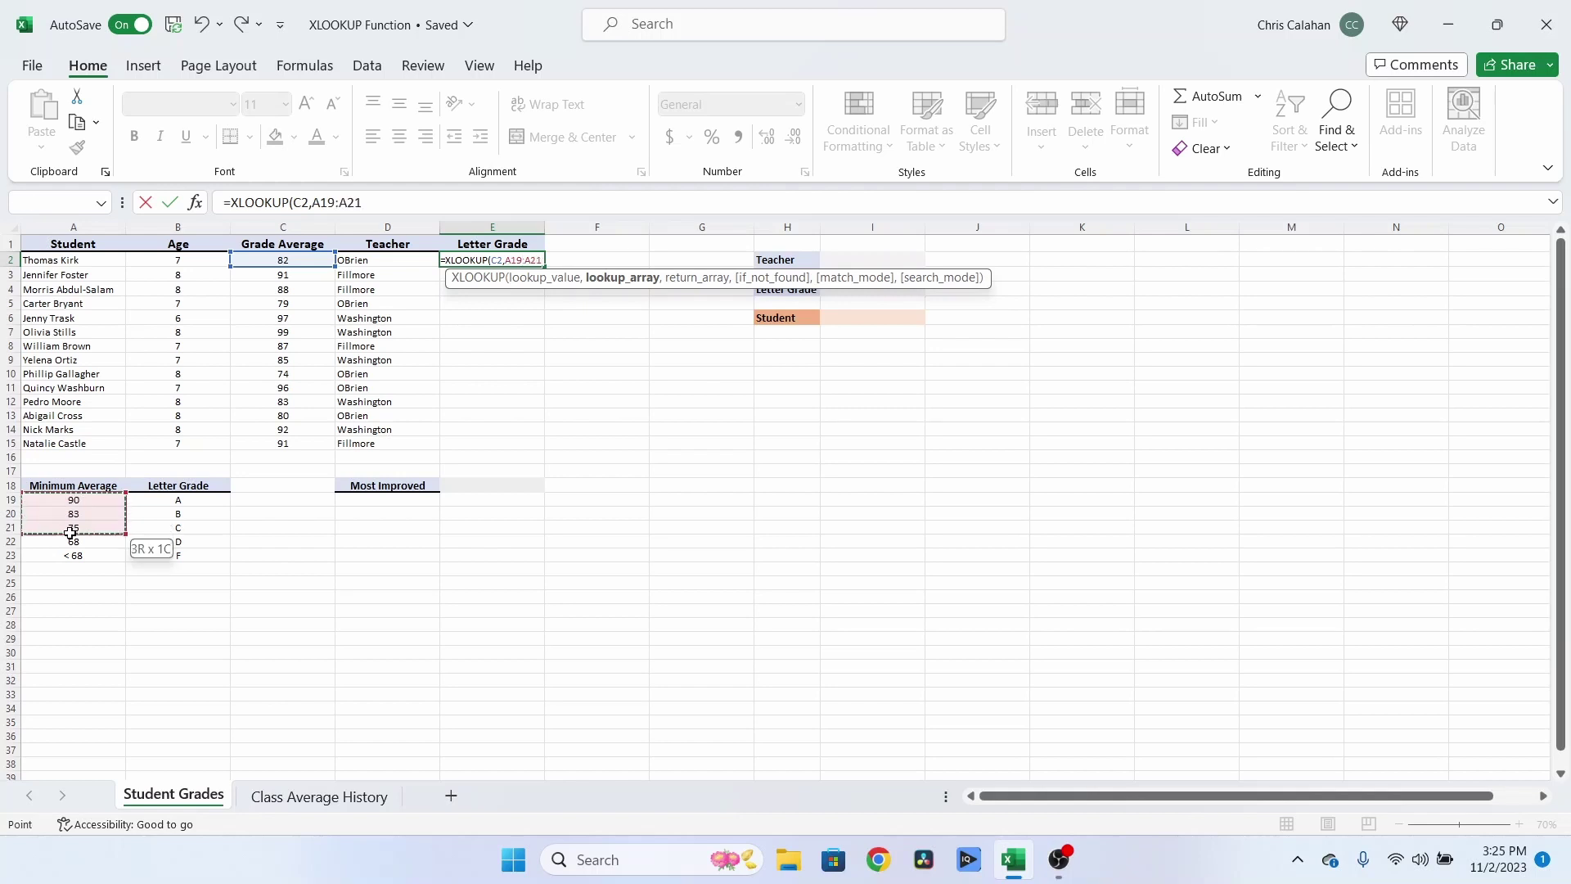
pyautogui.moveTo(71, 500); pyautogui.dragTo(72, 554)
pyautogui.write(',')
pyautogui.moveTo(313, 203); pyautogui.dragTo(365, 202)
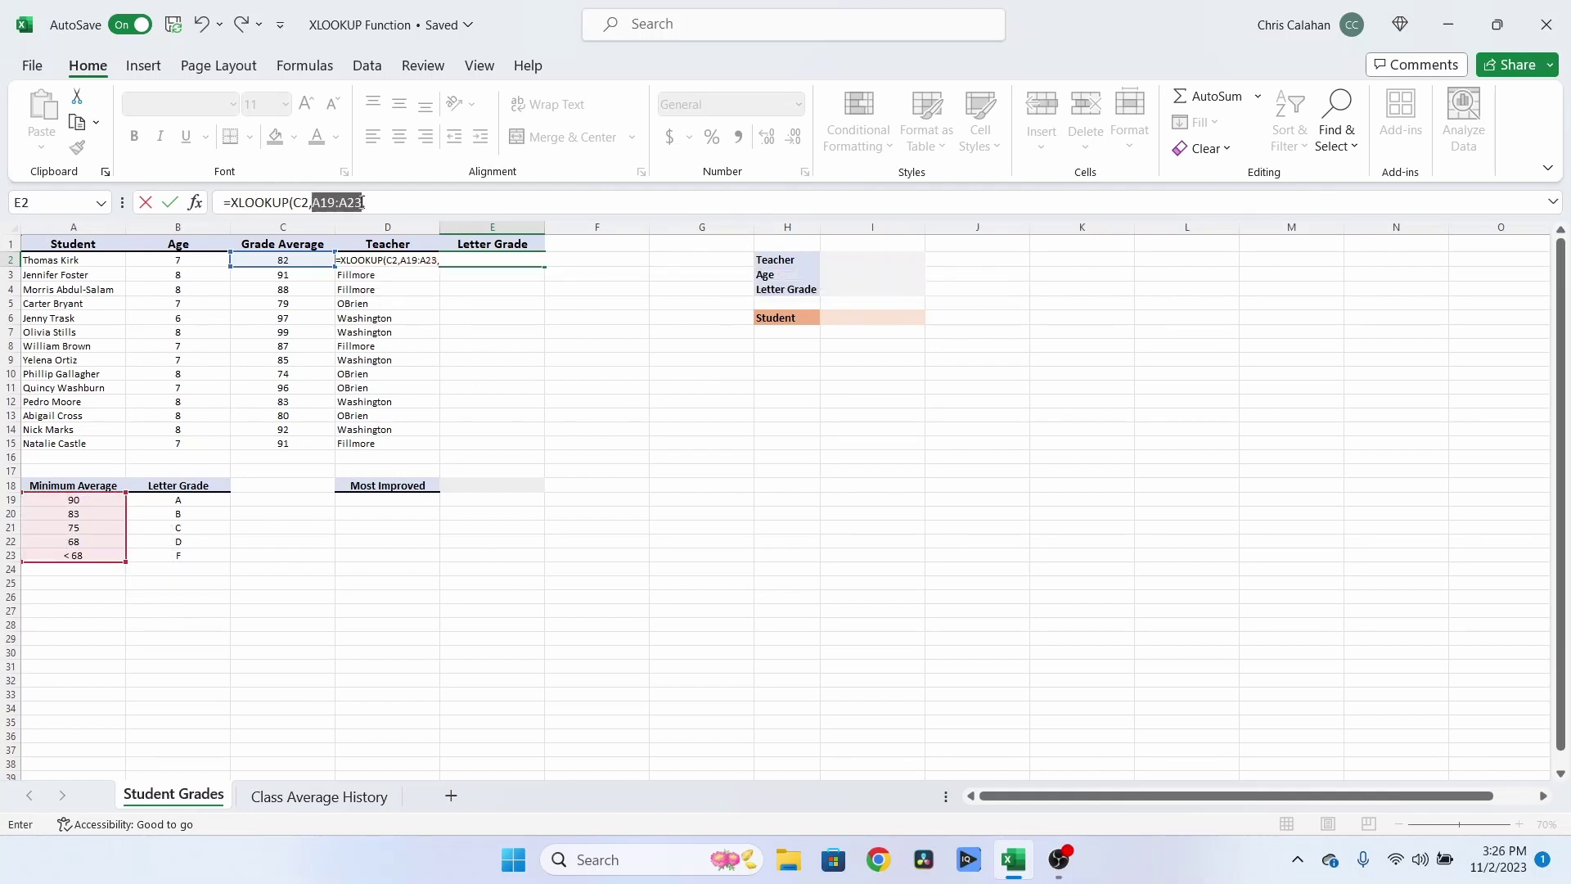
pyautogui.press('F4')
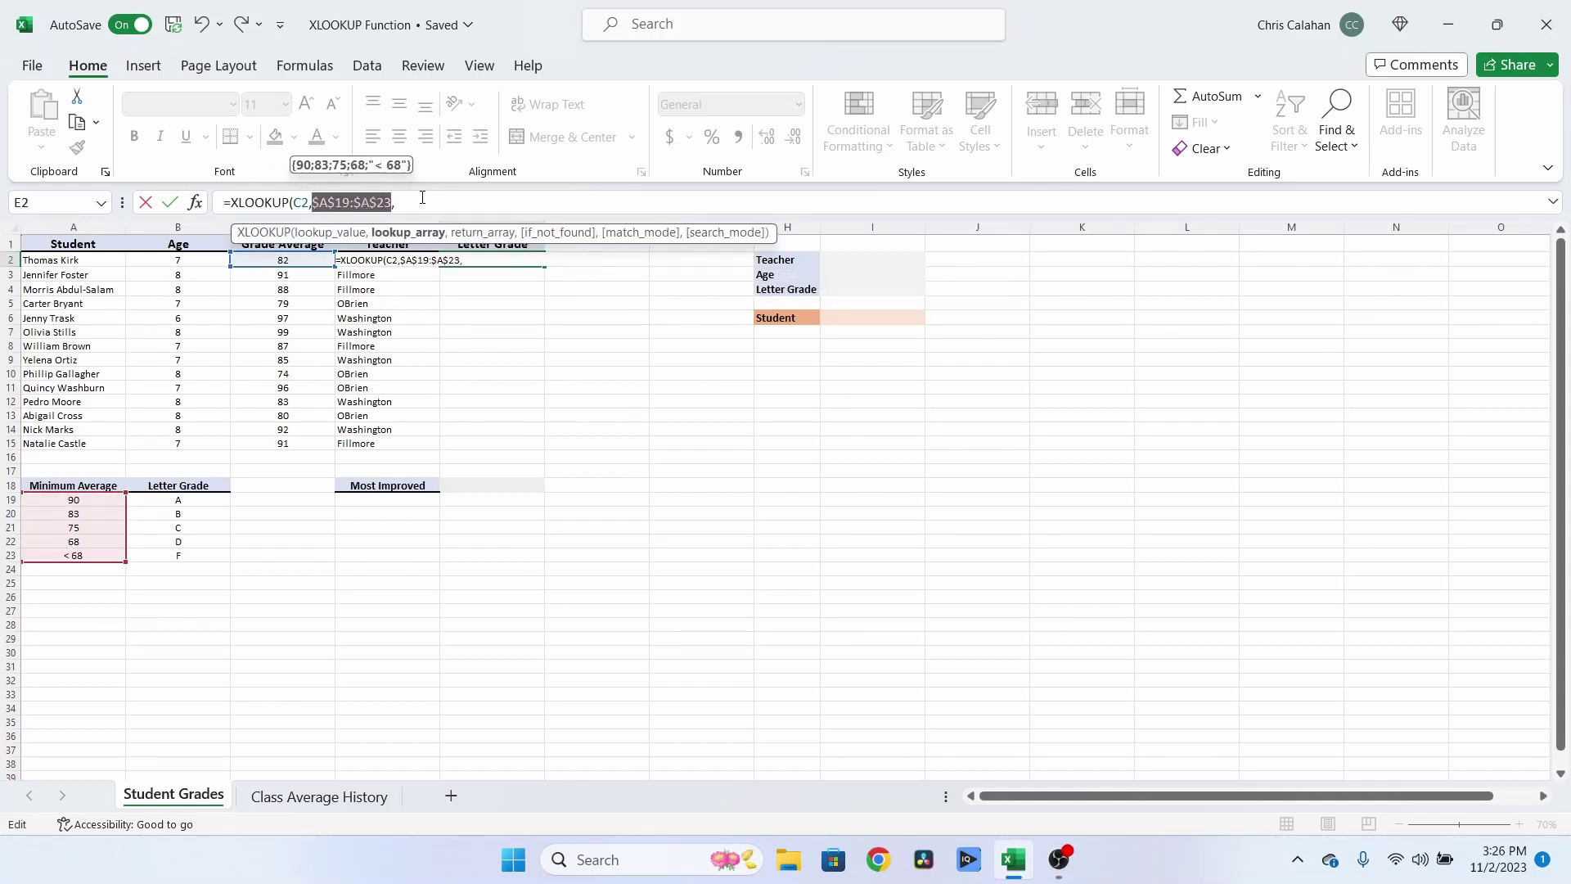
# Add return range $B$19:$B$23 and fill the formula down the Letter Grade column.
pyautogui.click(421, 197)
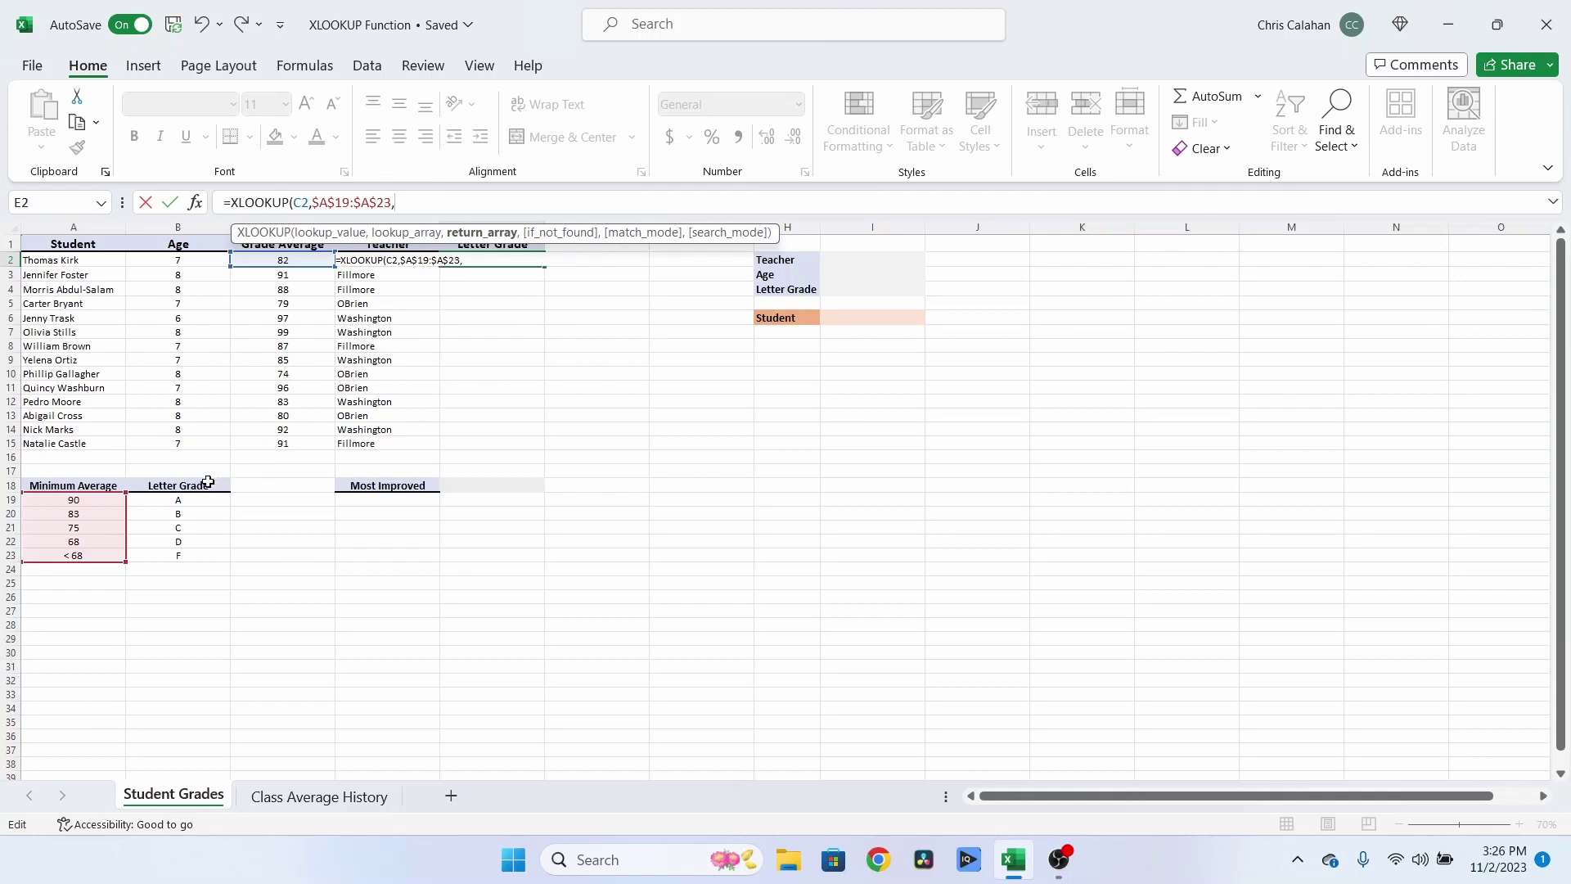
pyautogui.click(181, 503)
pyautogui.moveTo(181, 504); pyautogui.dragTo(177, 554)
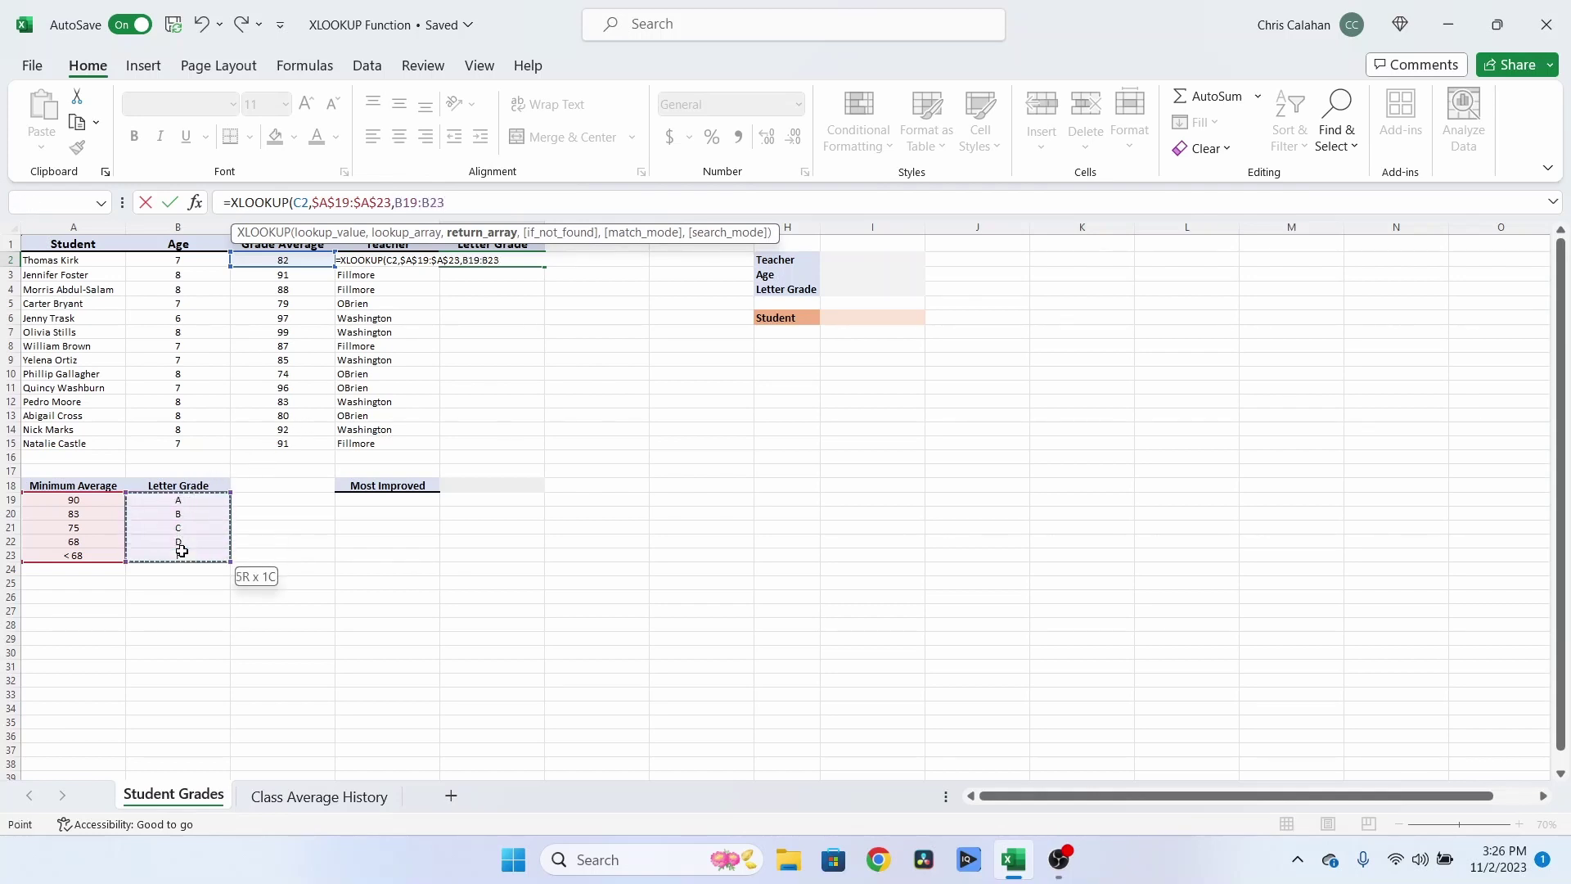
pyautogui.press('F4')
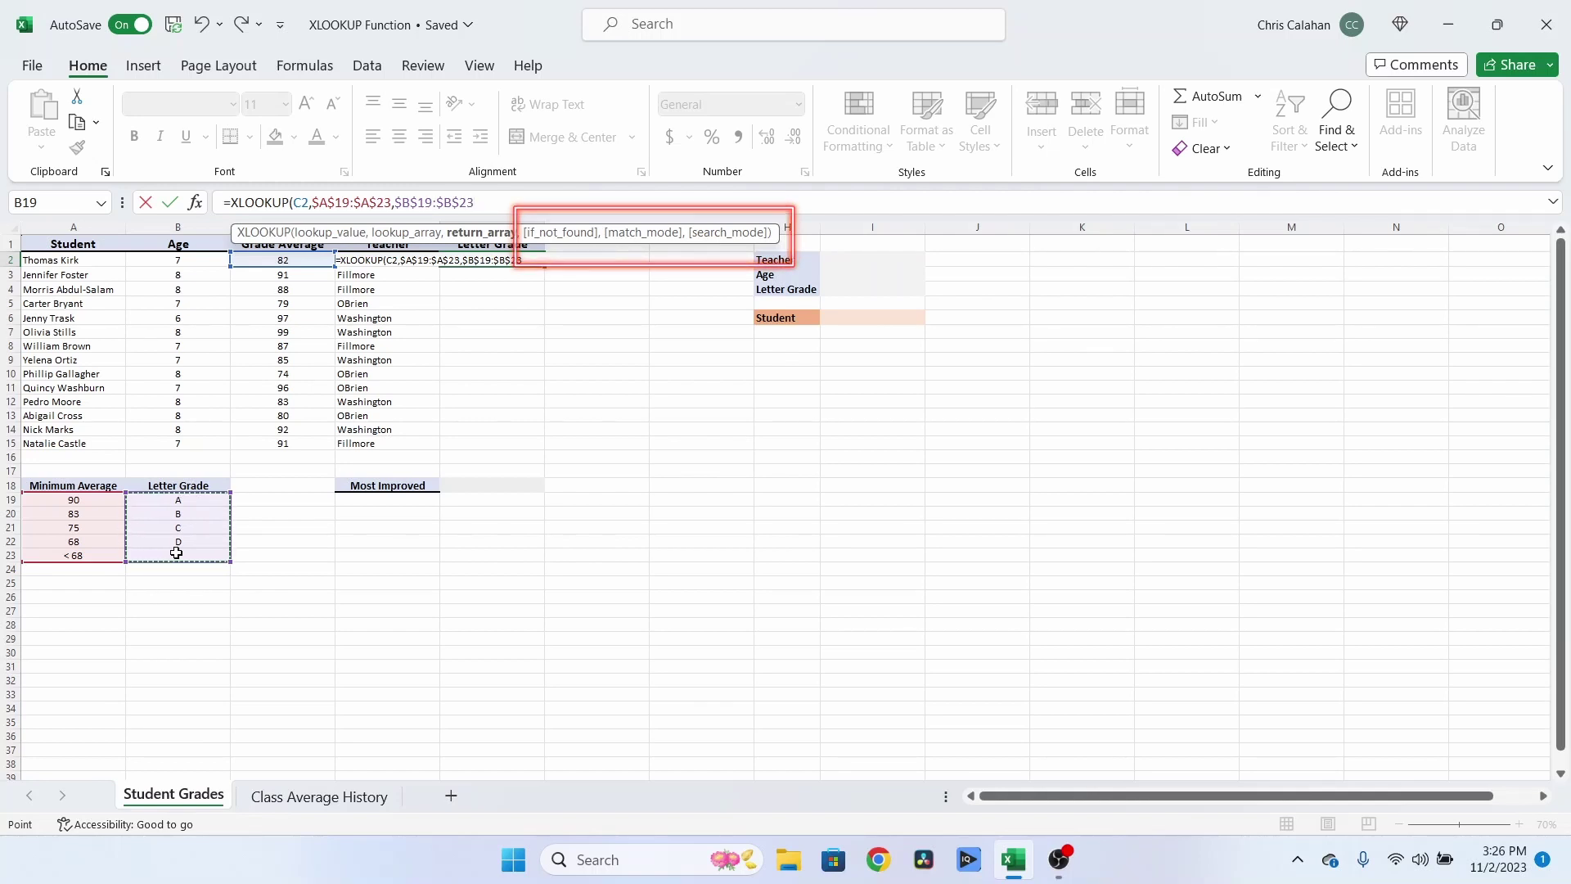
pyautogui.write(')')
pyautogui.press('Return')
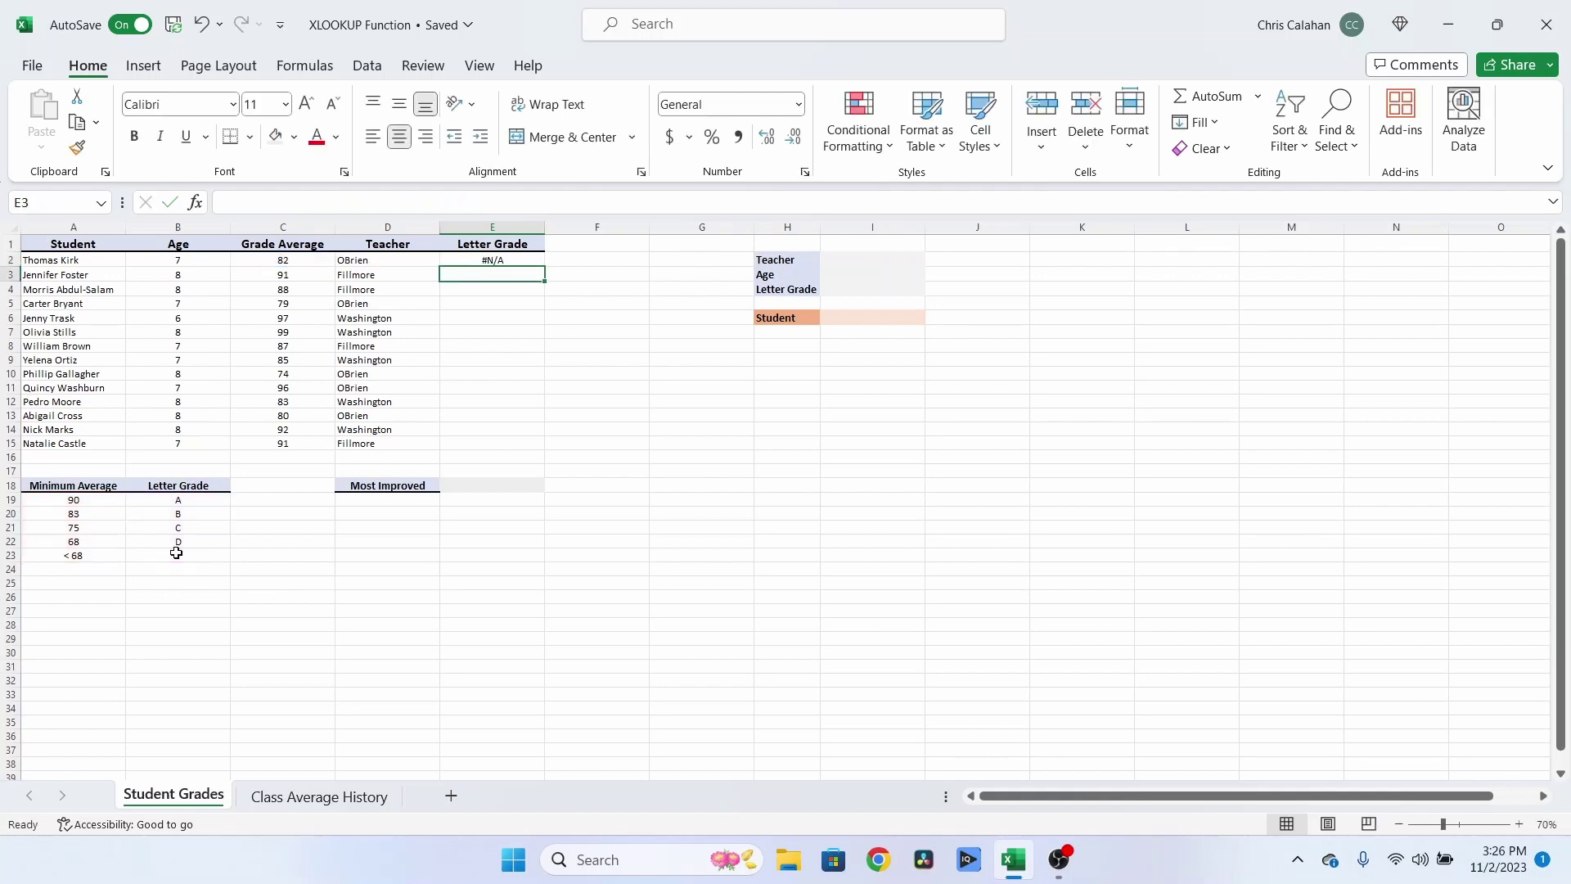
pyautogui.click(499, 260)
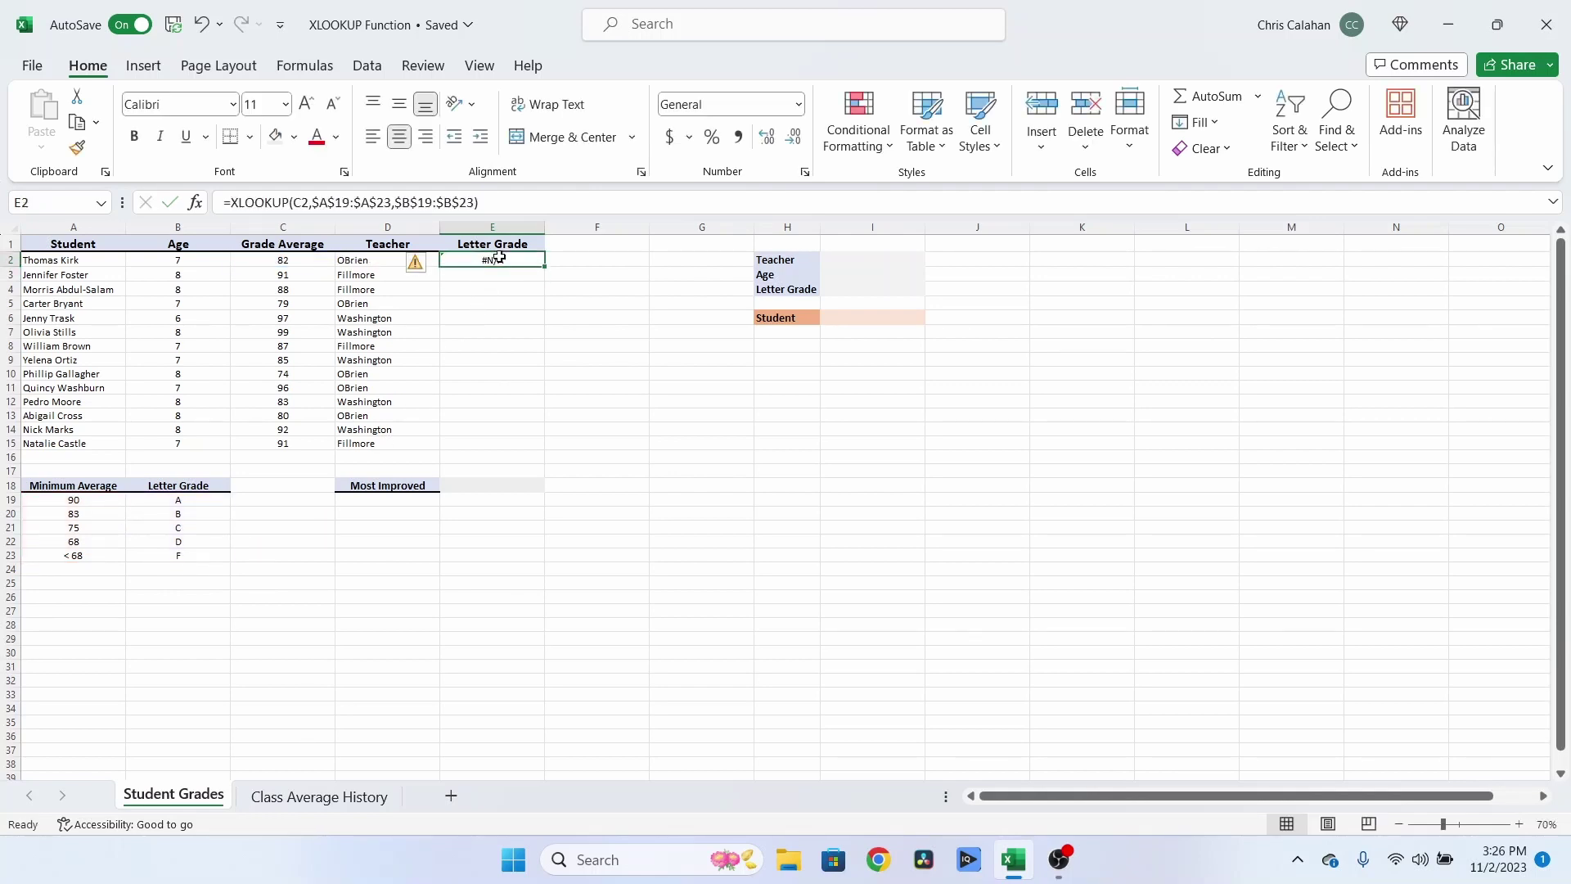
pyautogui.doubleClick(545, 268)
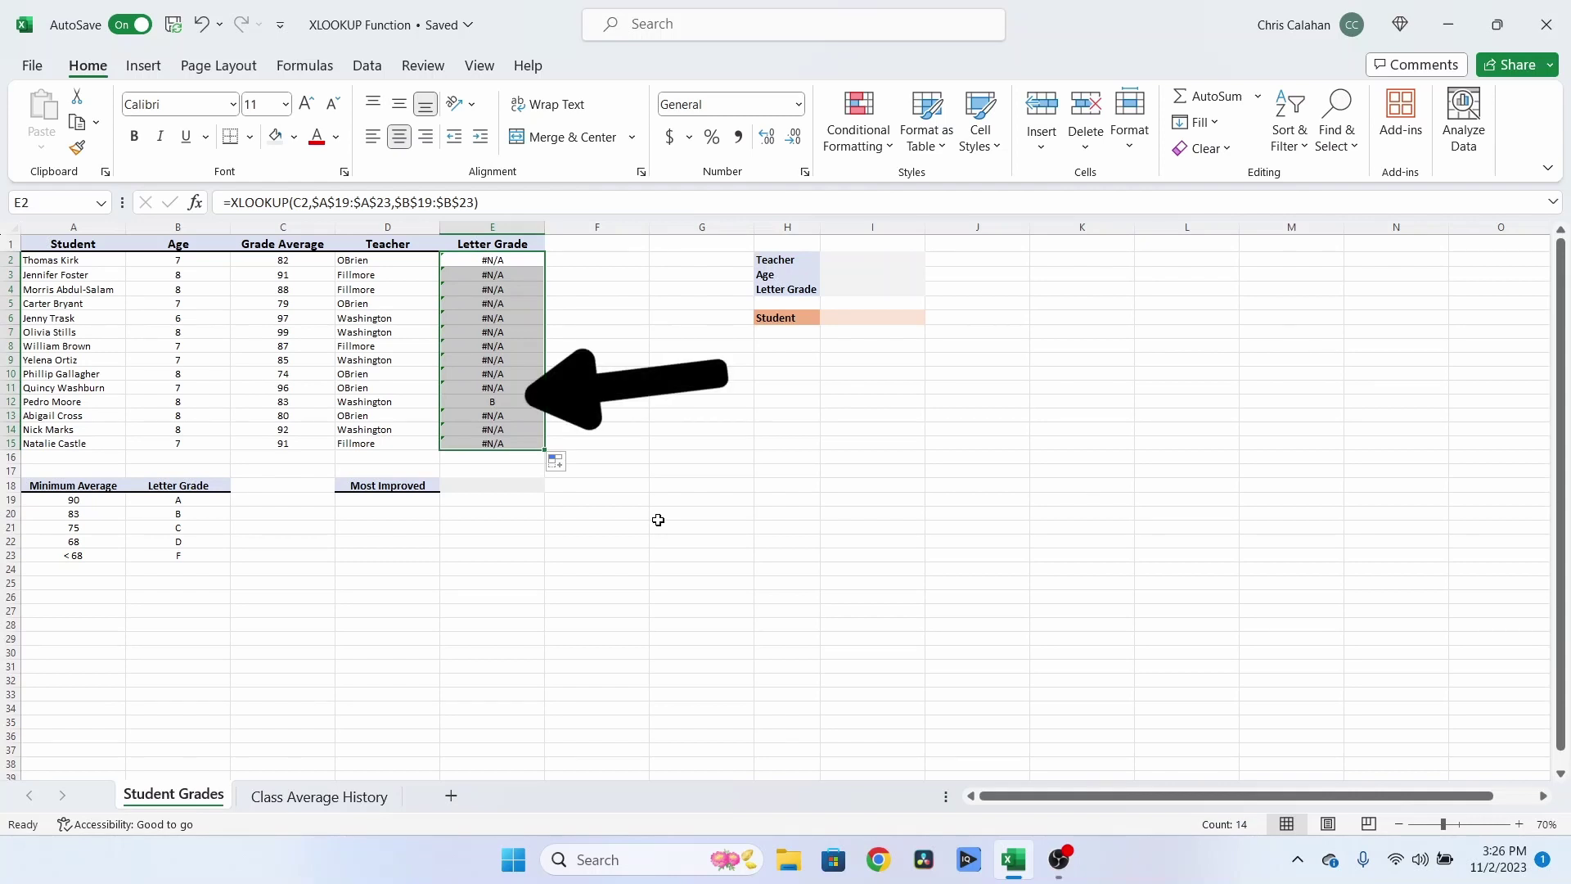
# Add match mode -1 to E2's XLOOKUP and copy it down to E15.
pyautogui.click(659, 519)
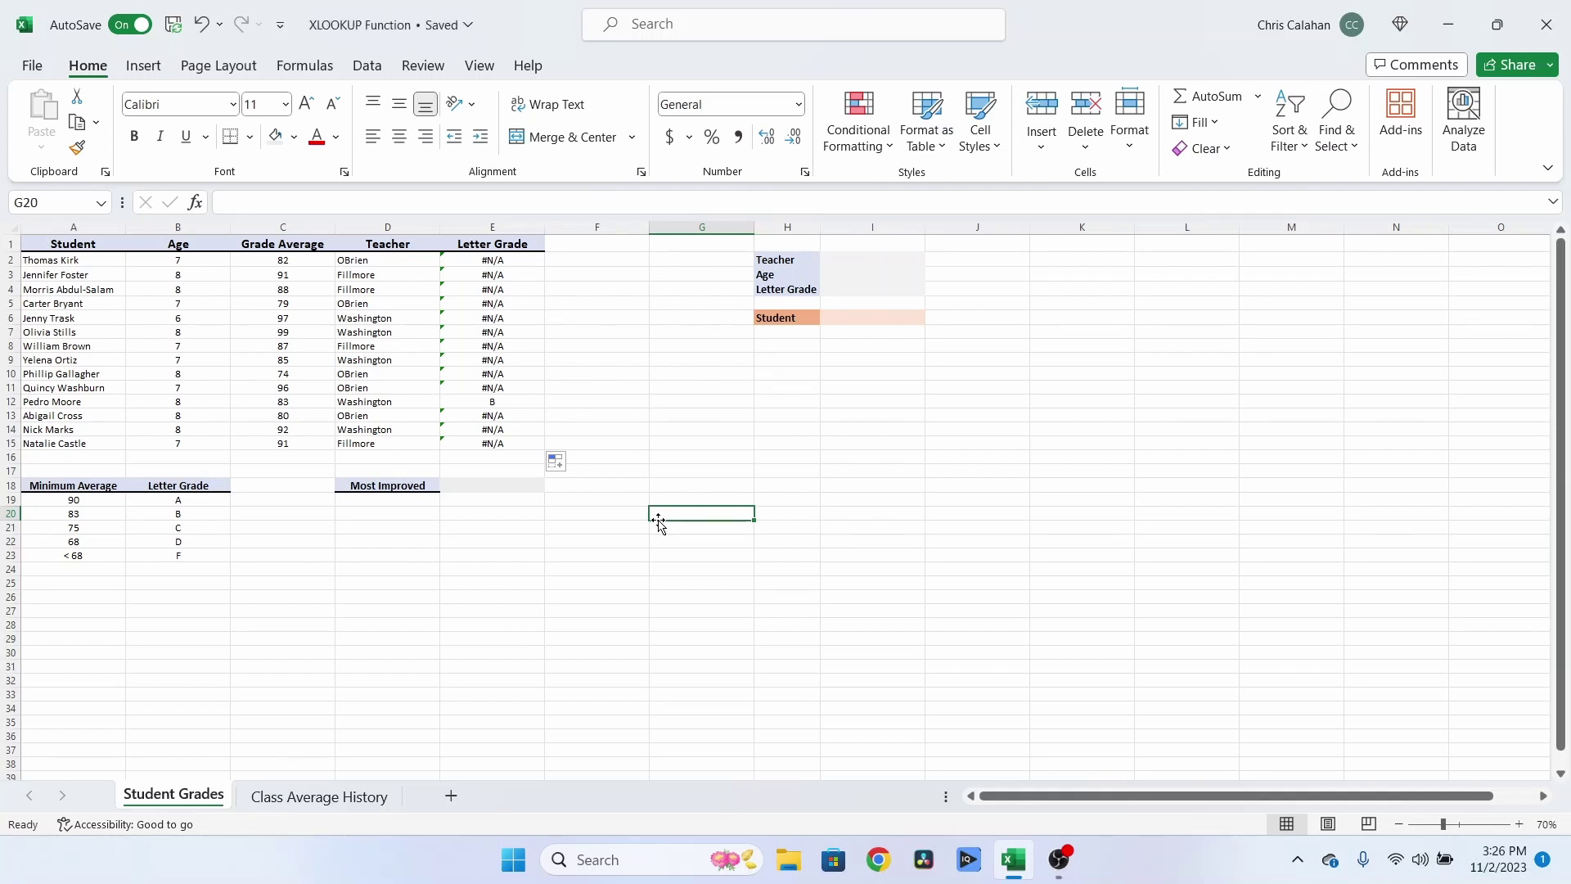
pyautogui.click(490, 262)
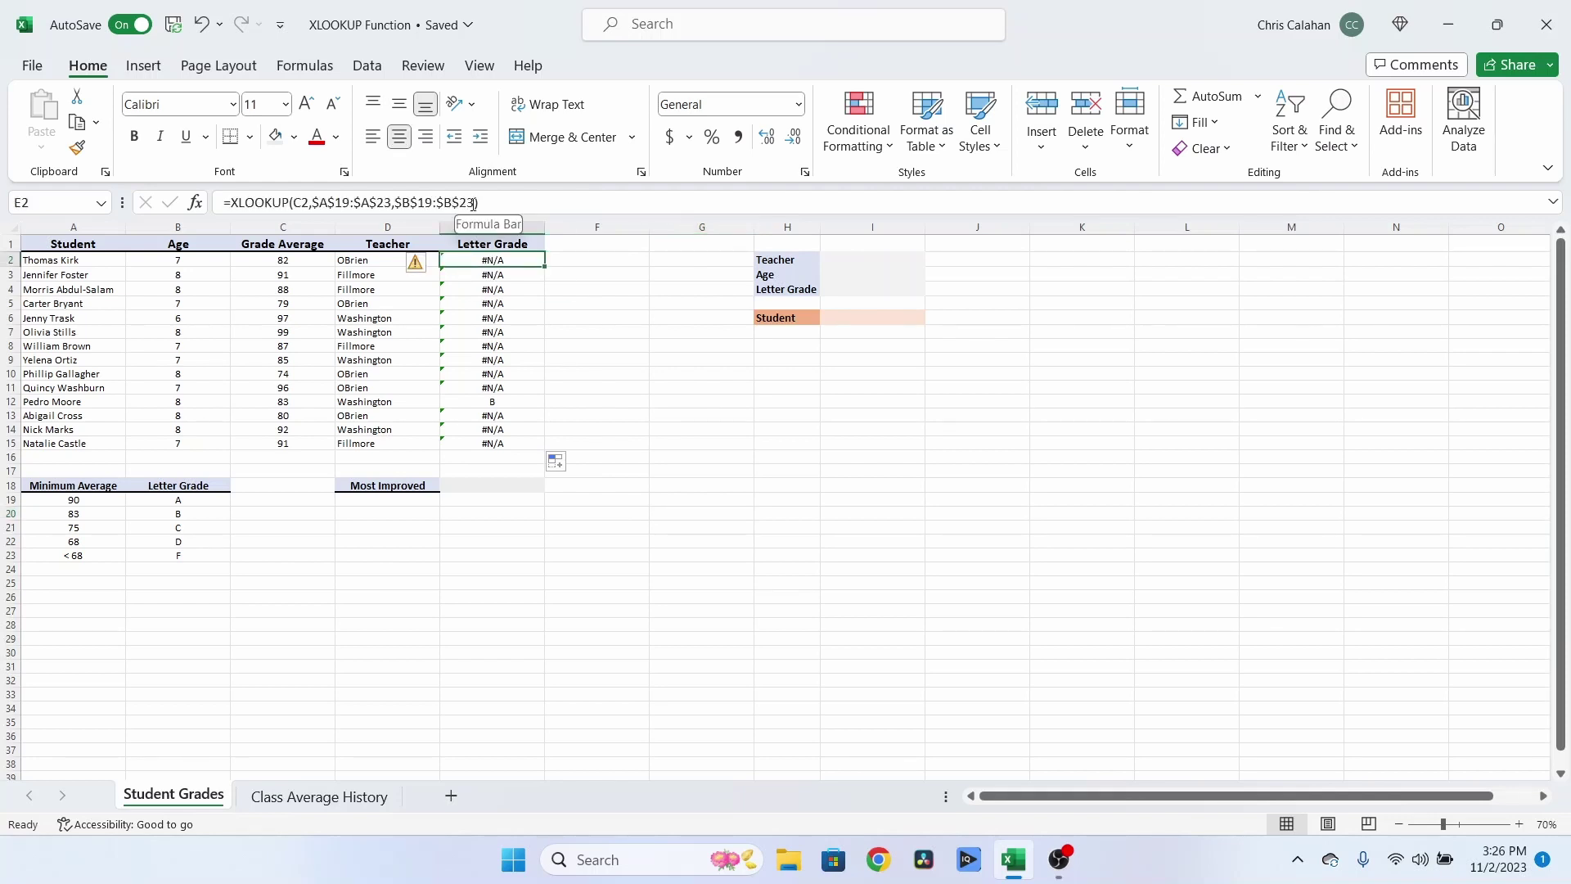
pyautogui.click(479, 203)
pyautogui.write(')')
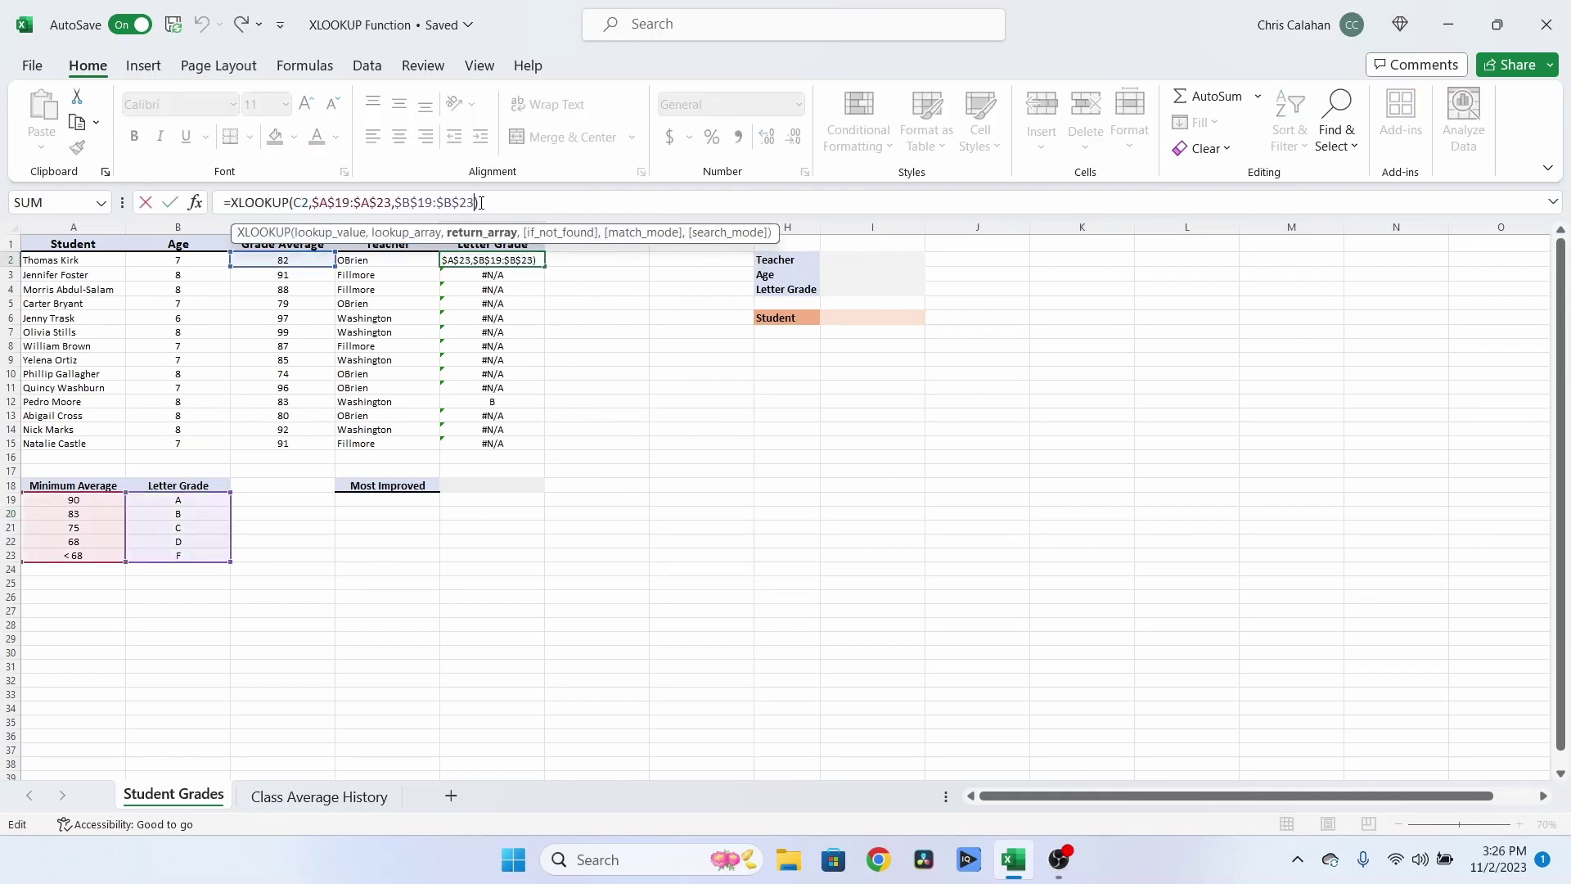
pyautogui.press('BackSpace')
pyautogui.write(',,')
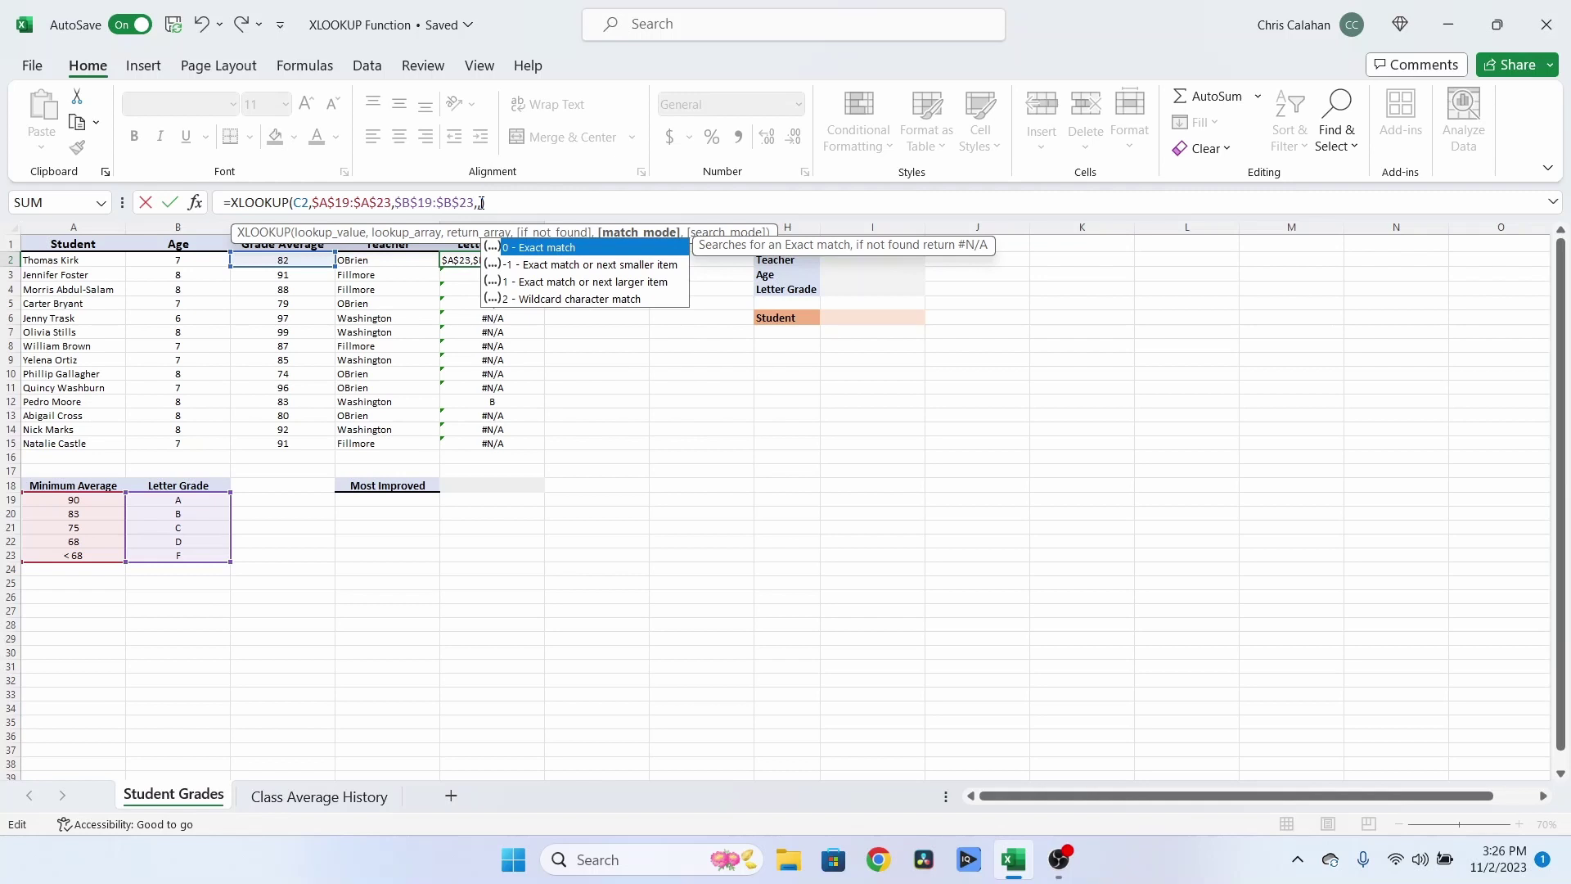
pyautogui.write('-1)')
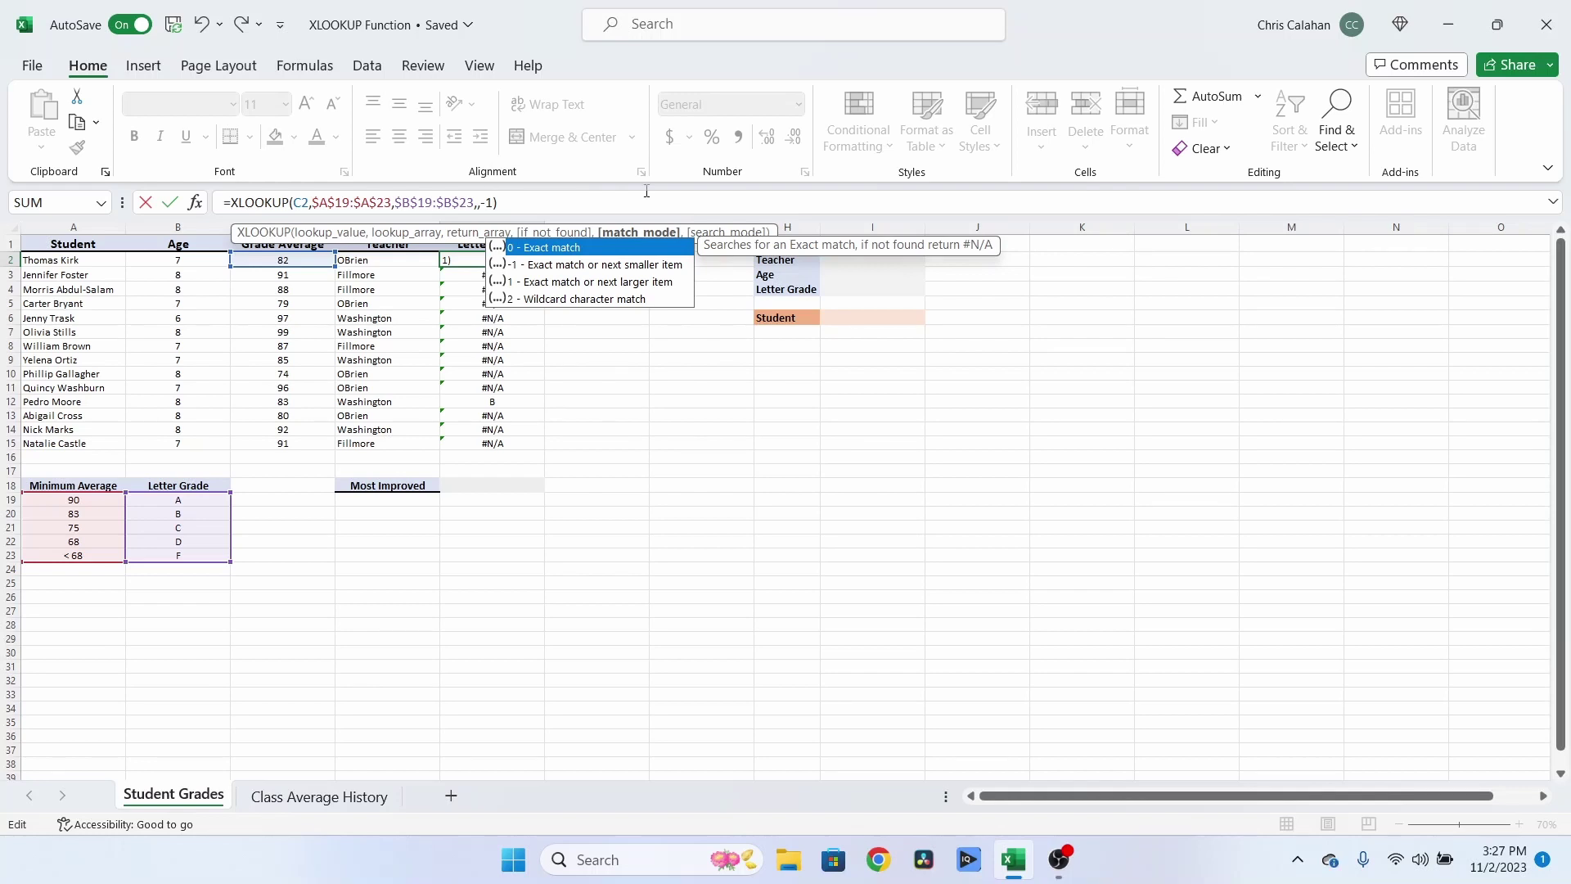
pyautogui.press('Return')
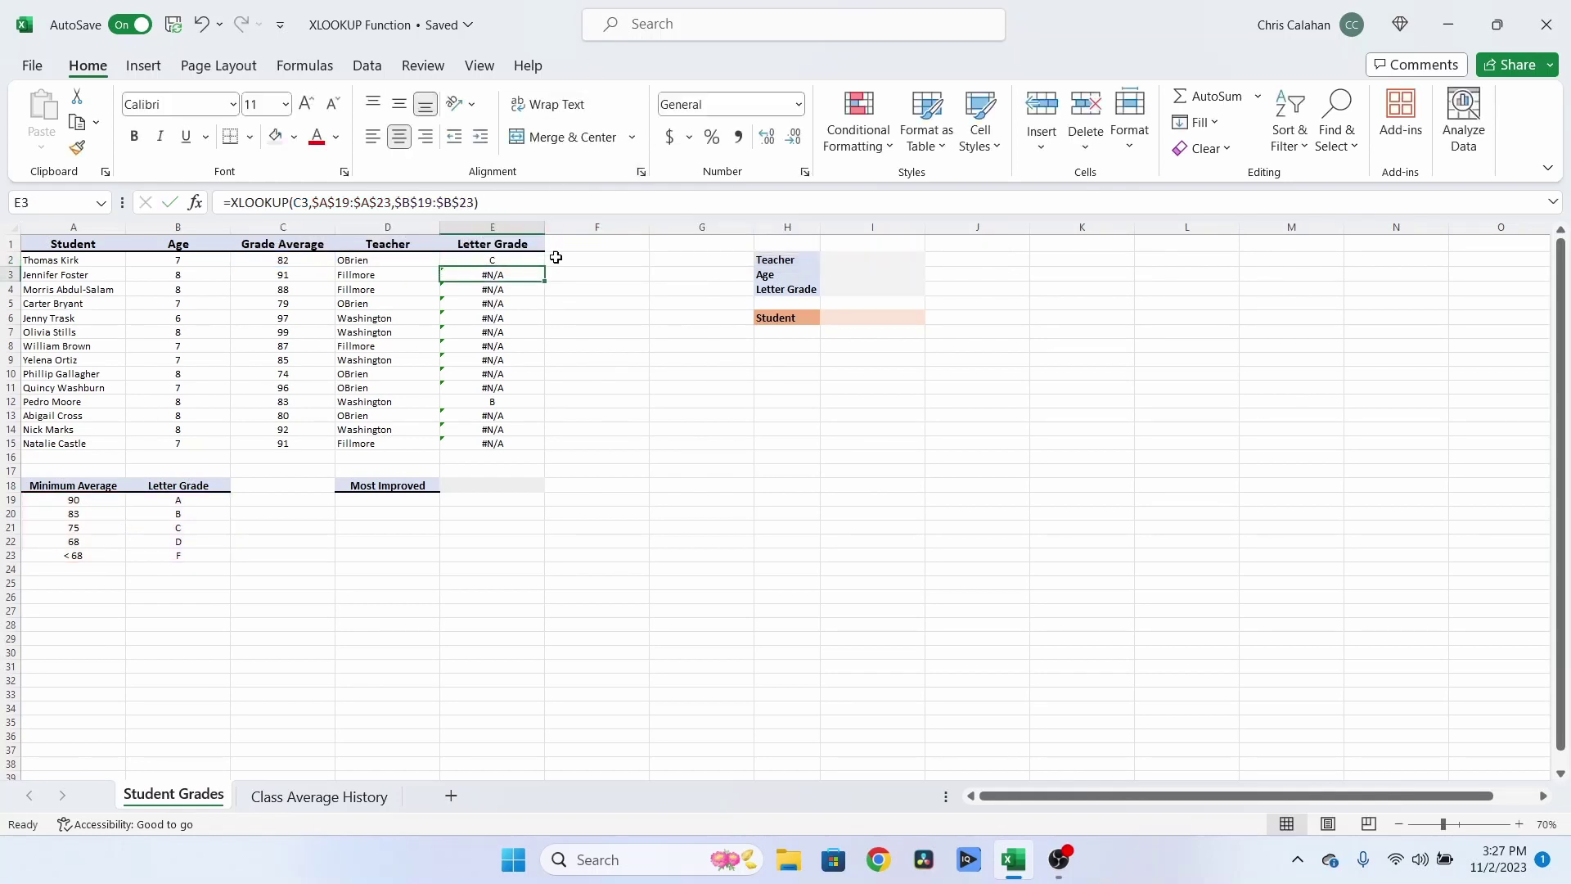
pyautogui.click(534, 260)
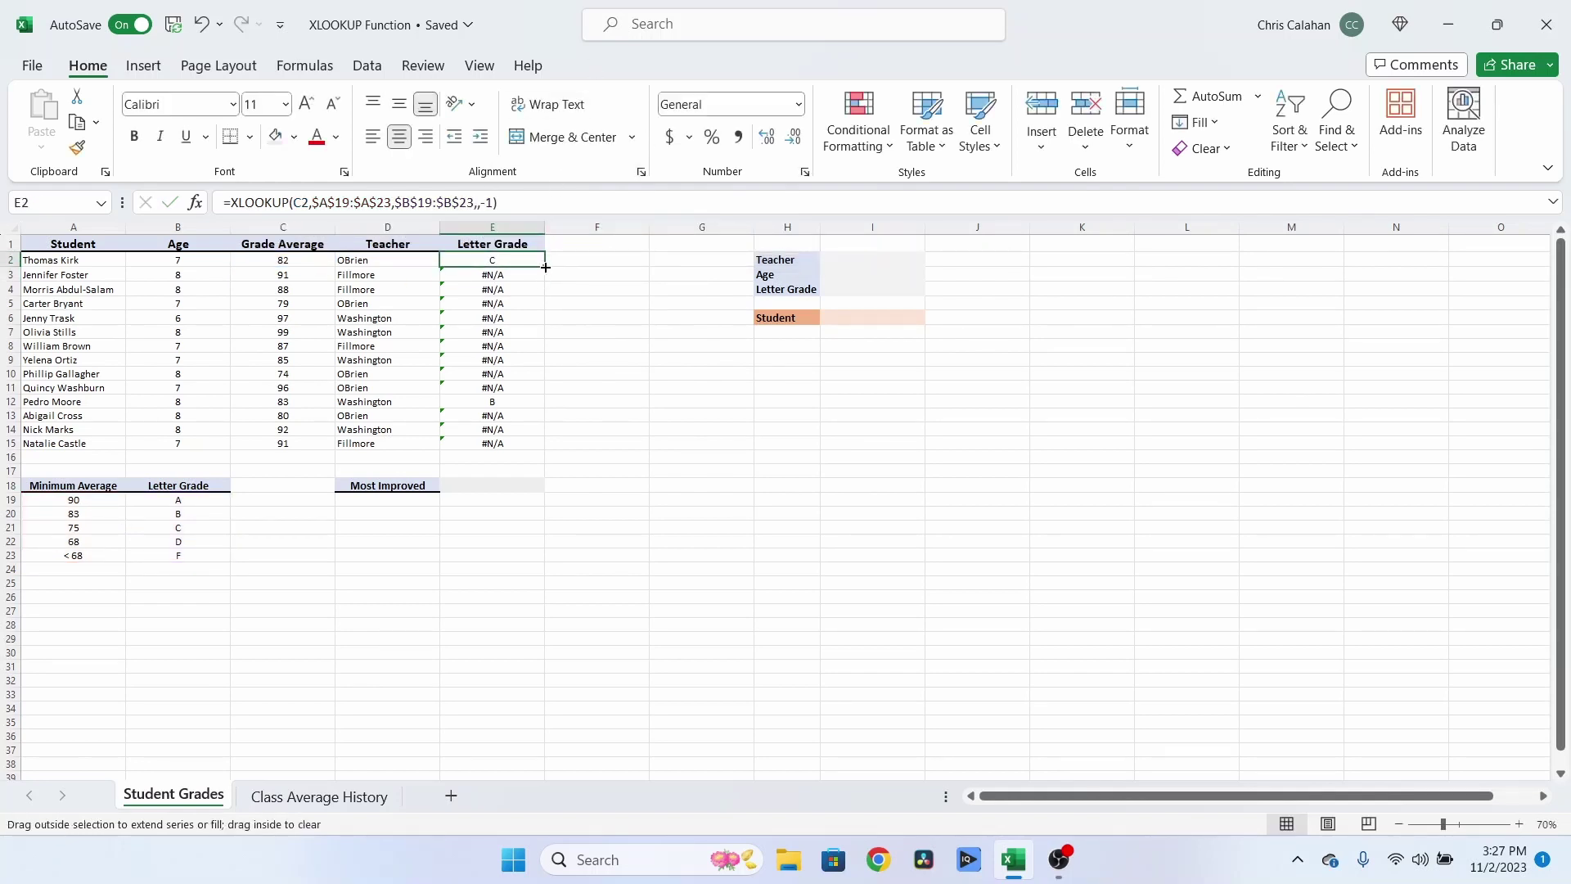
pyautogui.moveTo(546, 267); pyautogui.dragTo(547, 450)
pyautogui.click(677, 375)
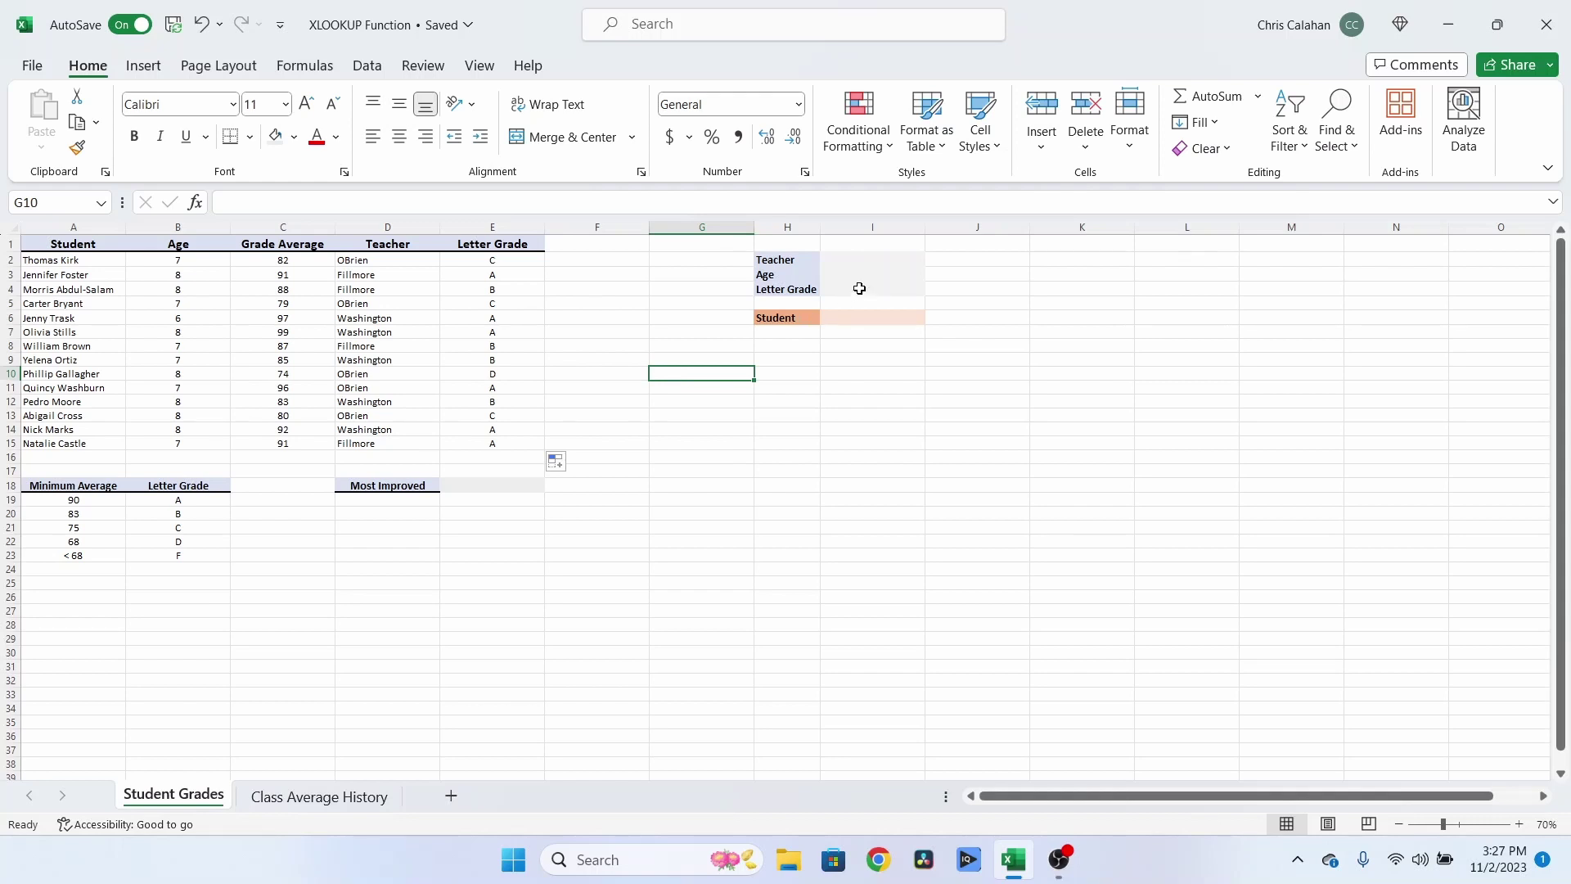
# Set the lookup criteria to teacher Fillmore, age 7 and grade A.
pyautogui.click(881, 262)
pyautogui.click(932, 262)
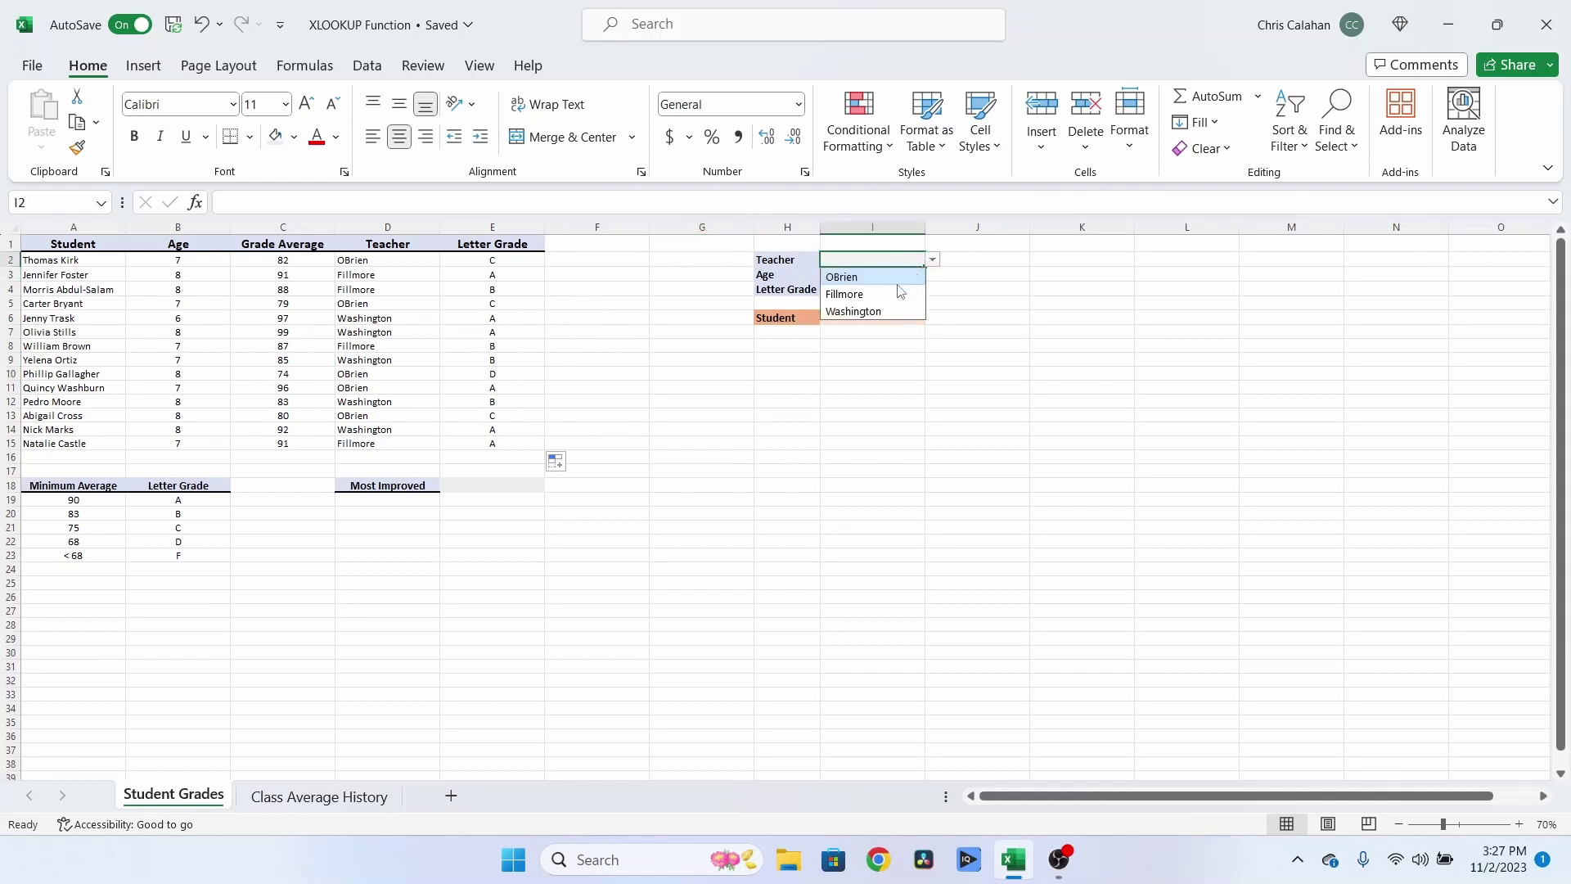
pyautogui.click(888, 292)
pyautogui.click(893, 277)
pyautogui.click(915, 292)
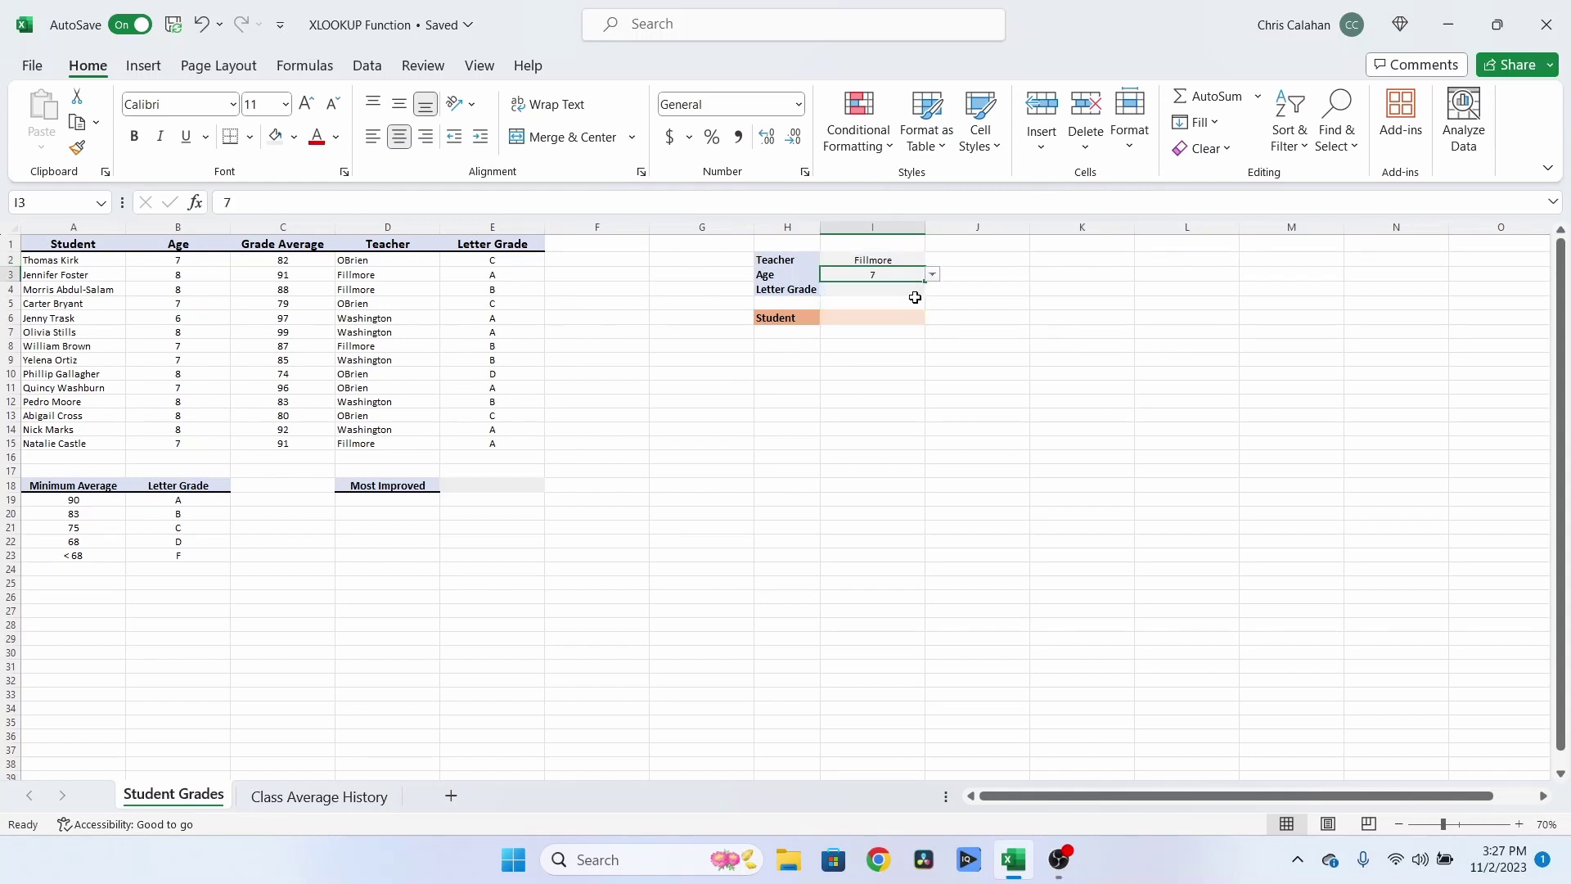
pyautogui.click(931, 289)
# In I6, start =XLOOKUP(1, with the condition ($D$2:$D$15=$I$2).
pyautogui.click(906, 317)
pyautogui.write('=')
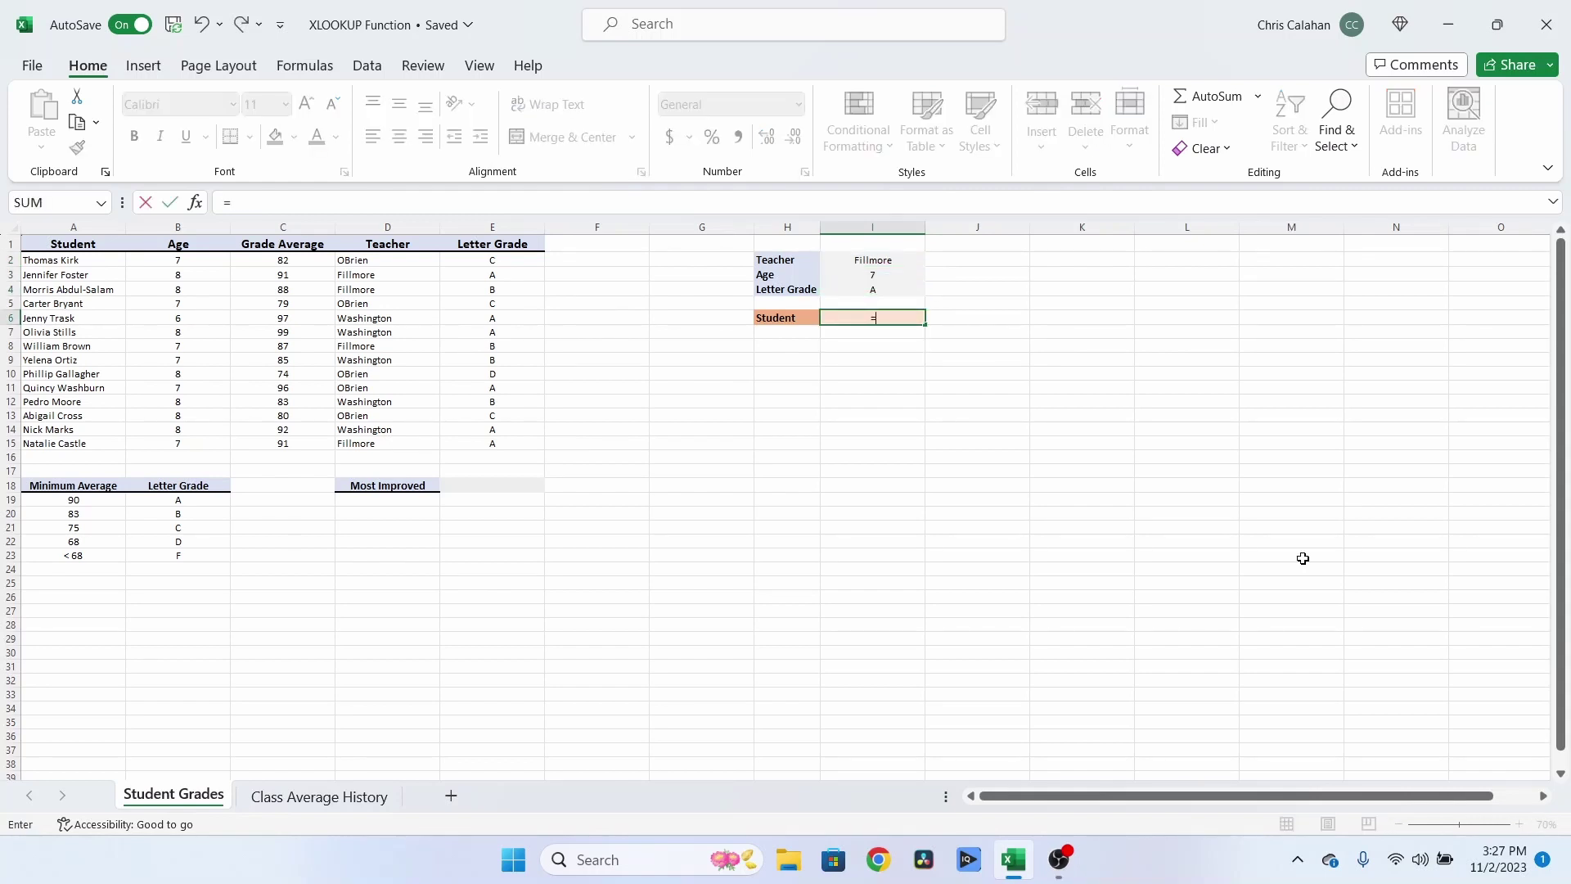
pyautogui.write('XL')
pyautogui.press('Tab')
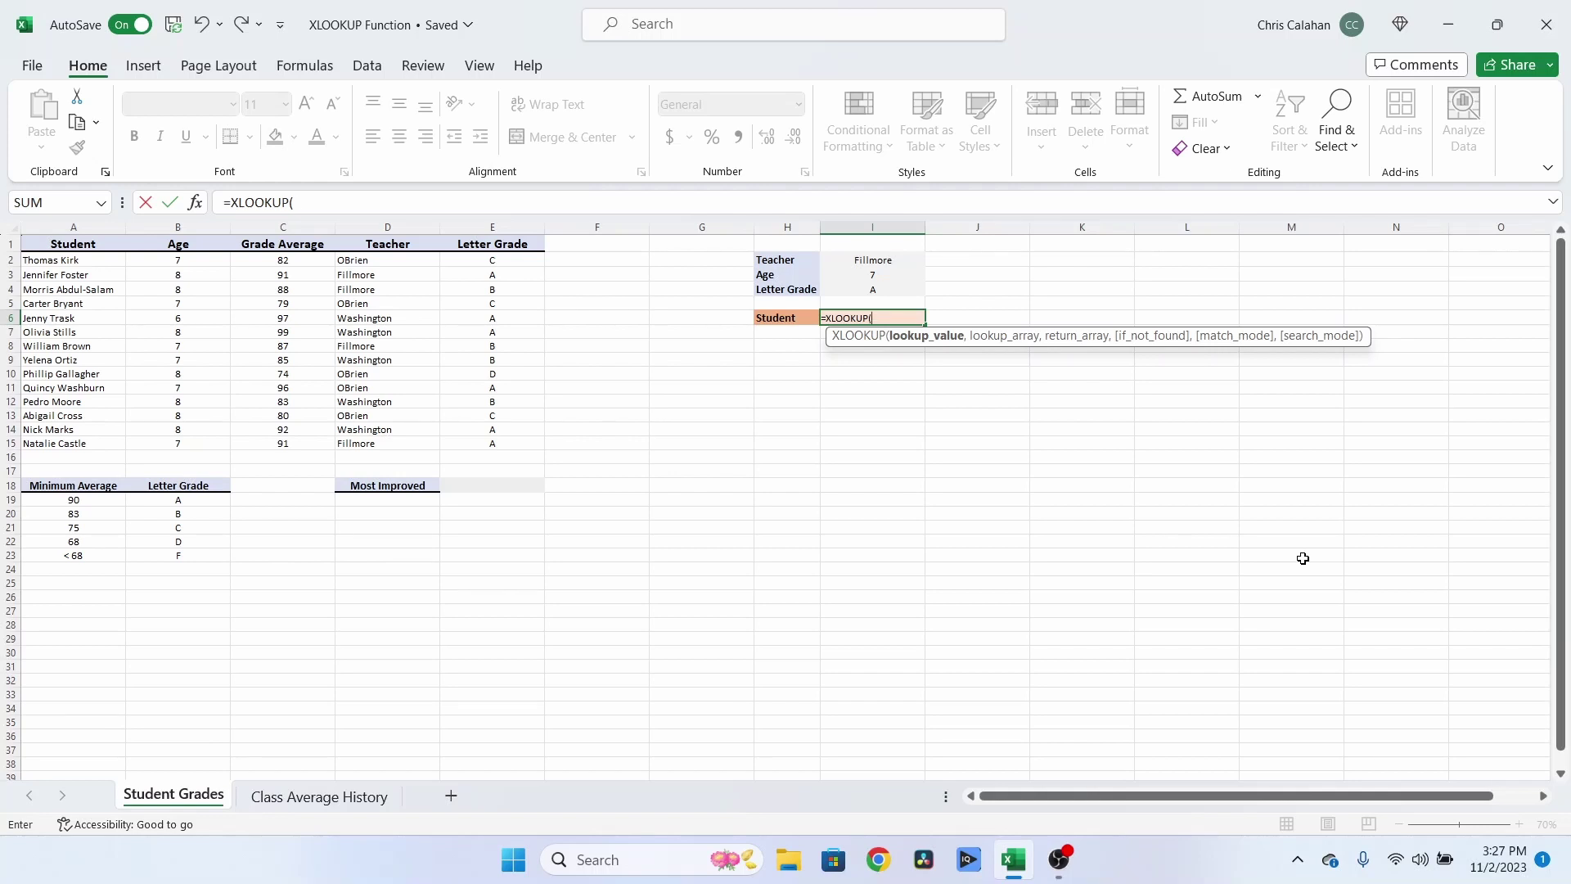
pyautogui.write('1,')
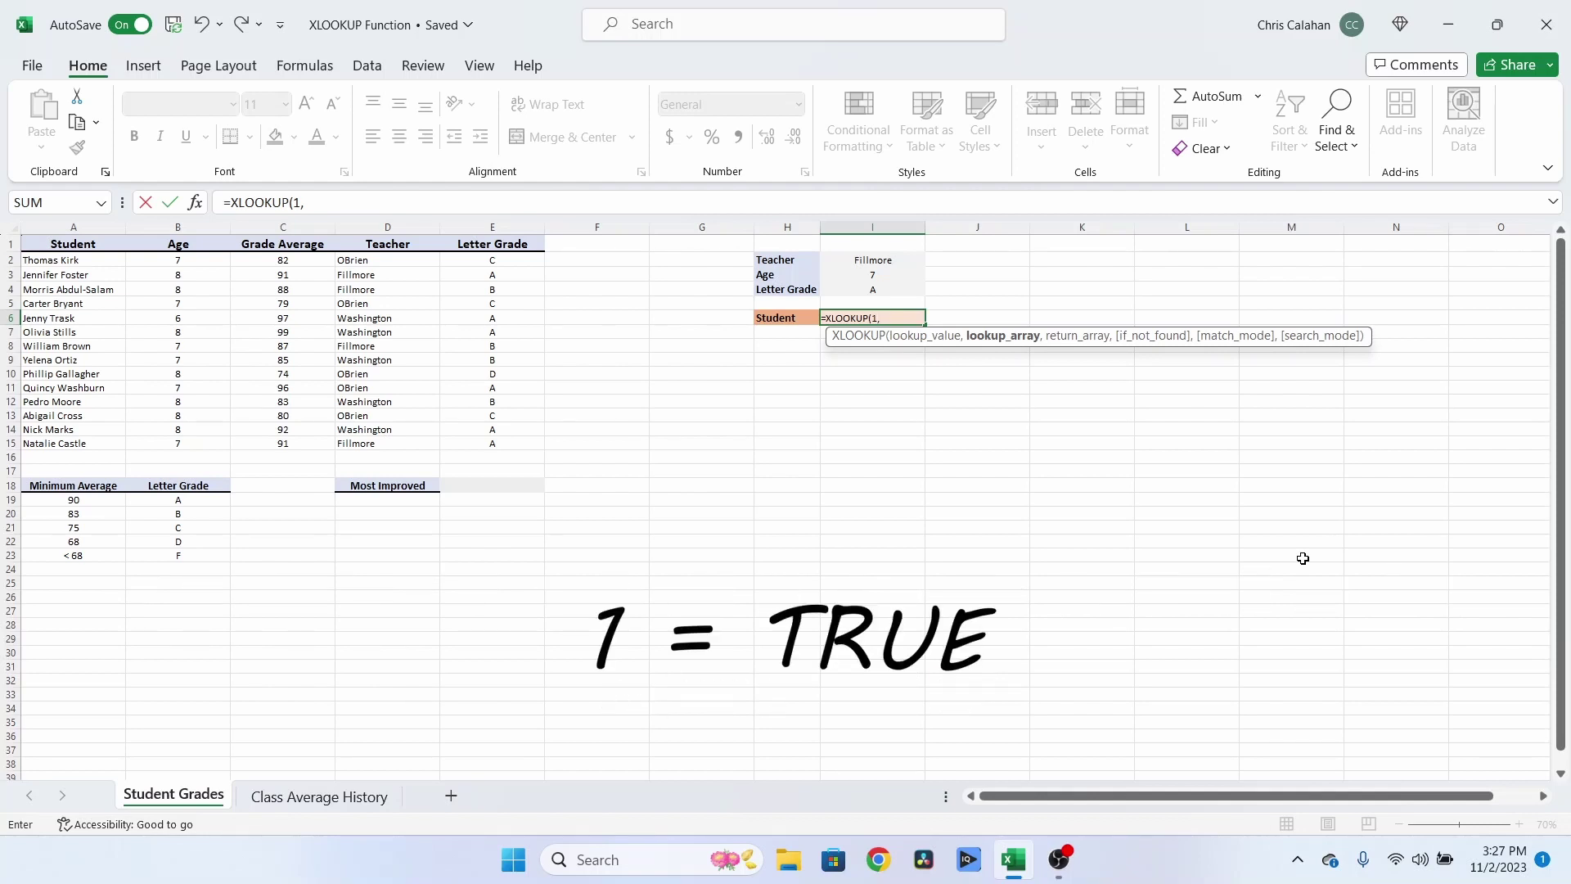
pyautogui.write('(')
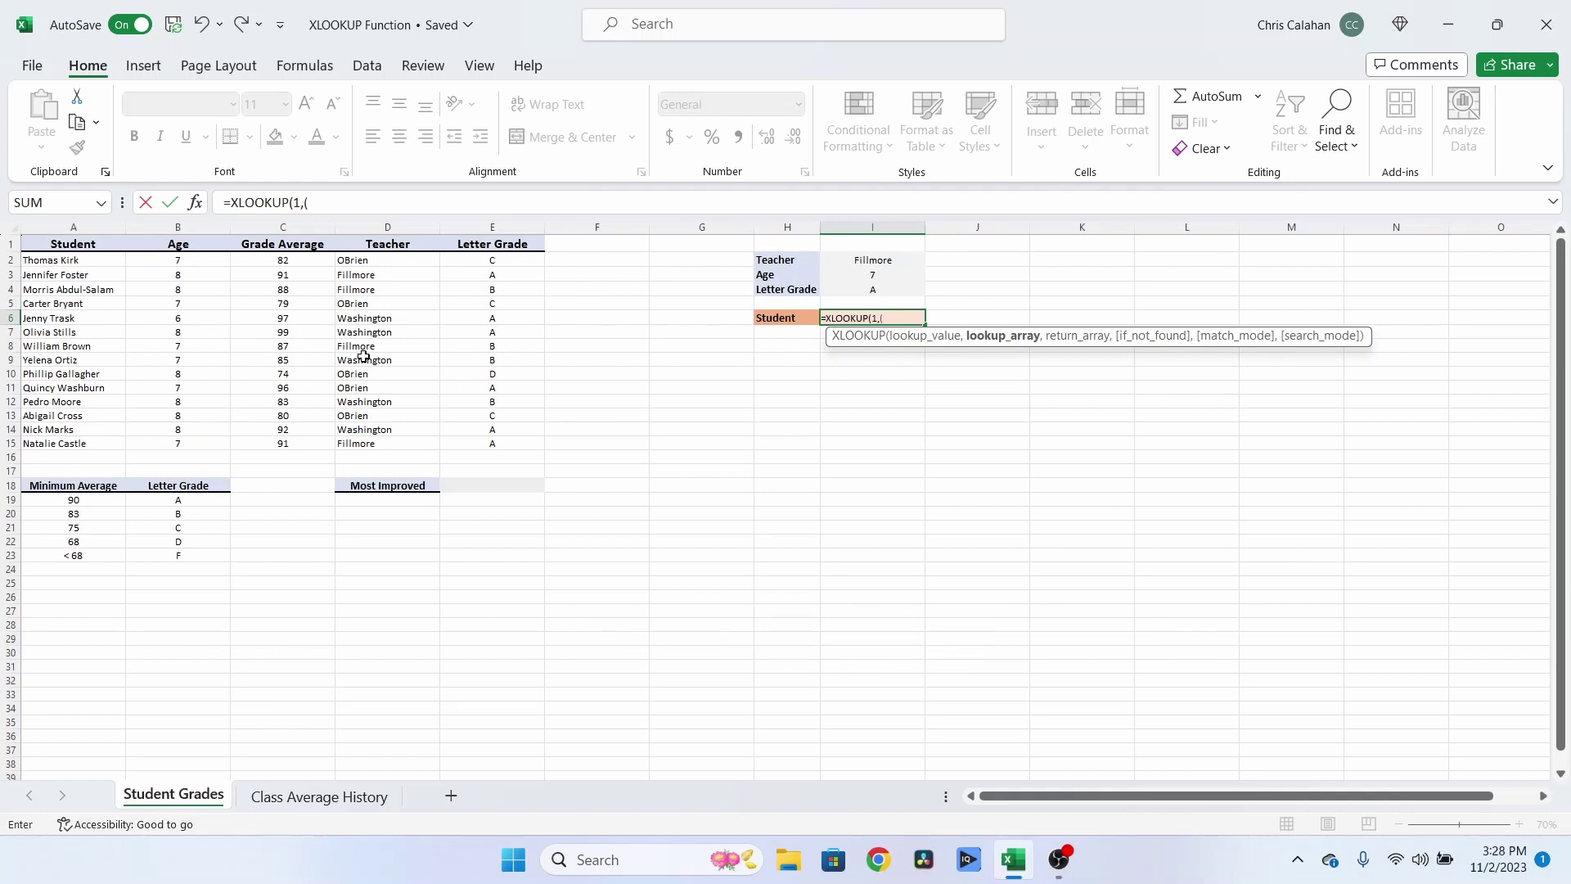
pyautogui.moveTo(355, 260); pyautogui.dragTo(359, 437)
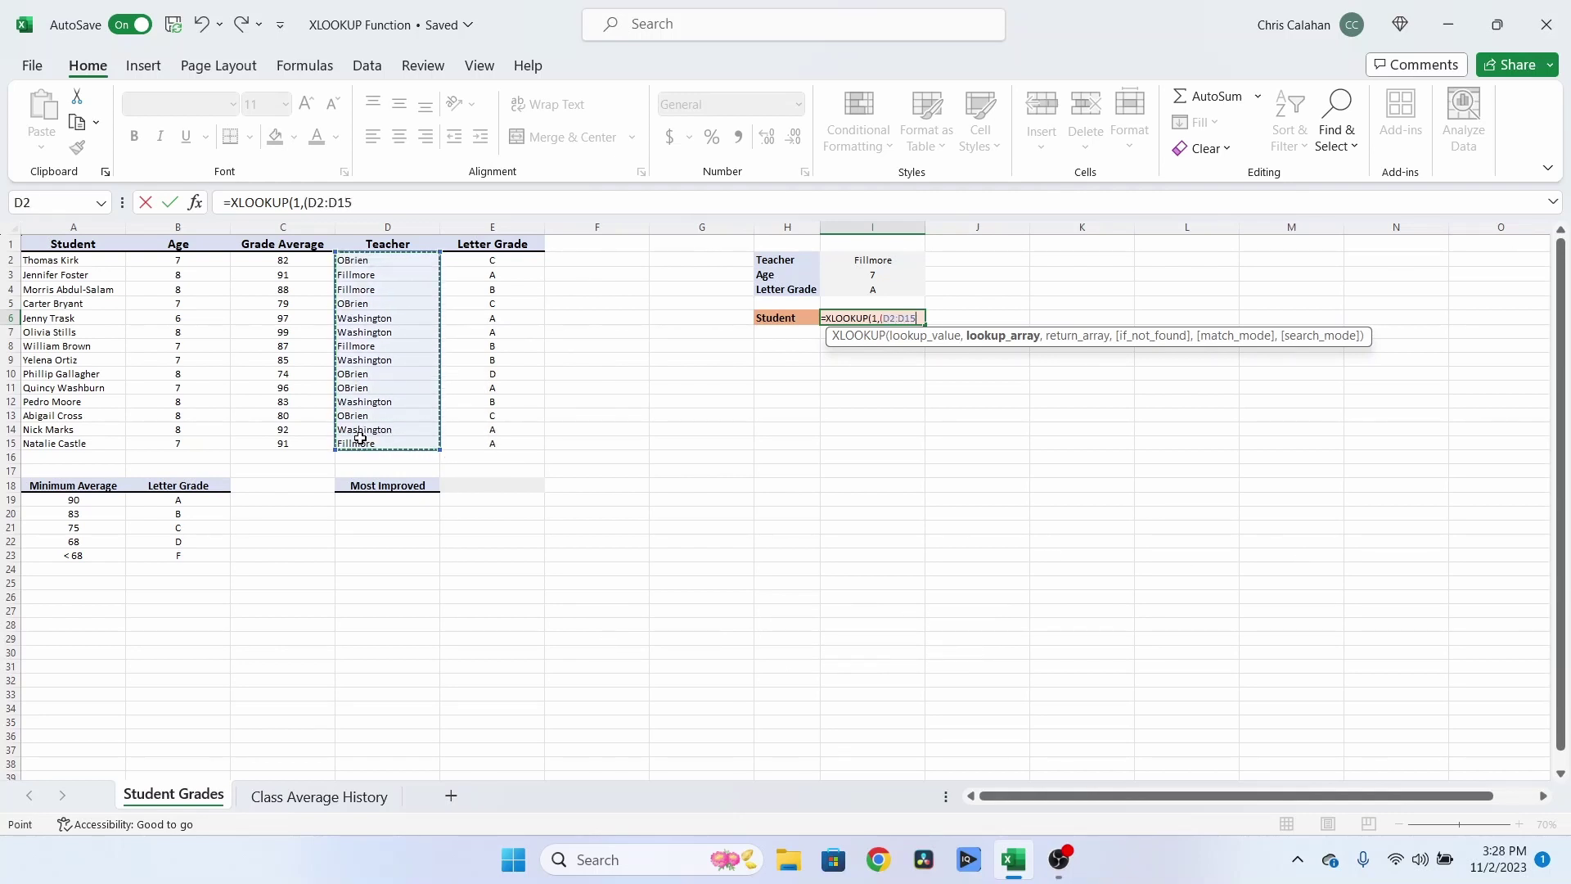
pyautogui.press('F4')
pyautogui.write('=')
pyautogui.click(866, 259)
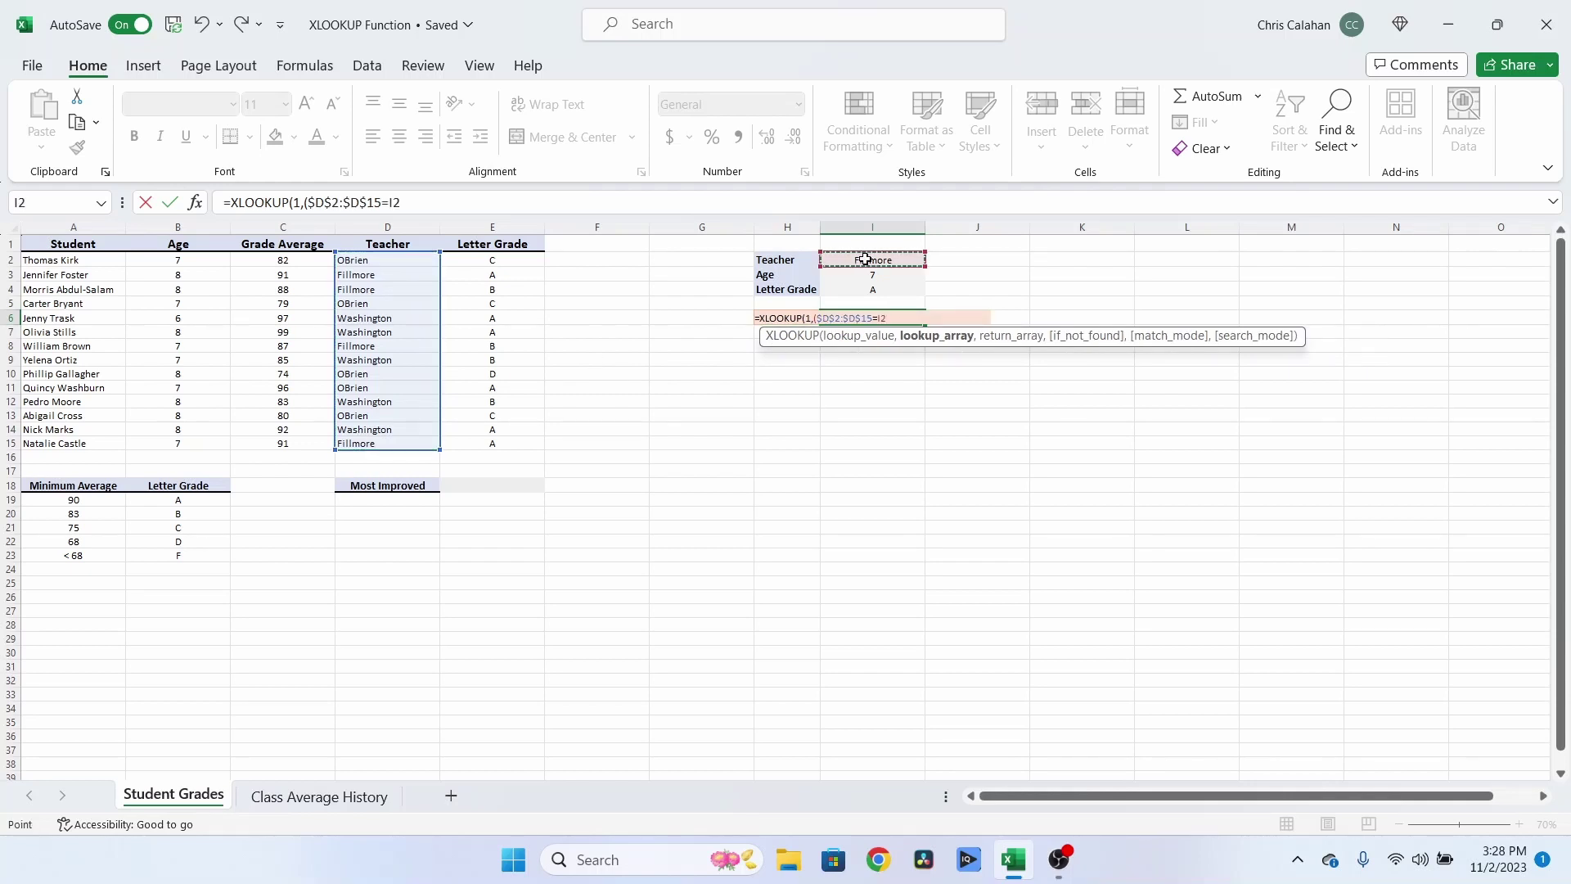
pyautogui.press('F4')
pyautogui.write('$I$2)*(')
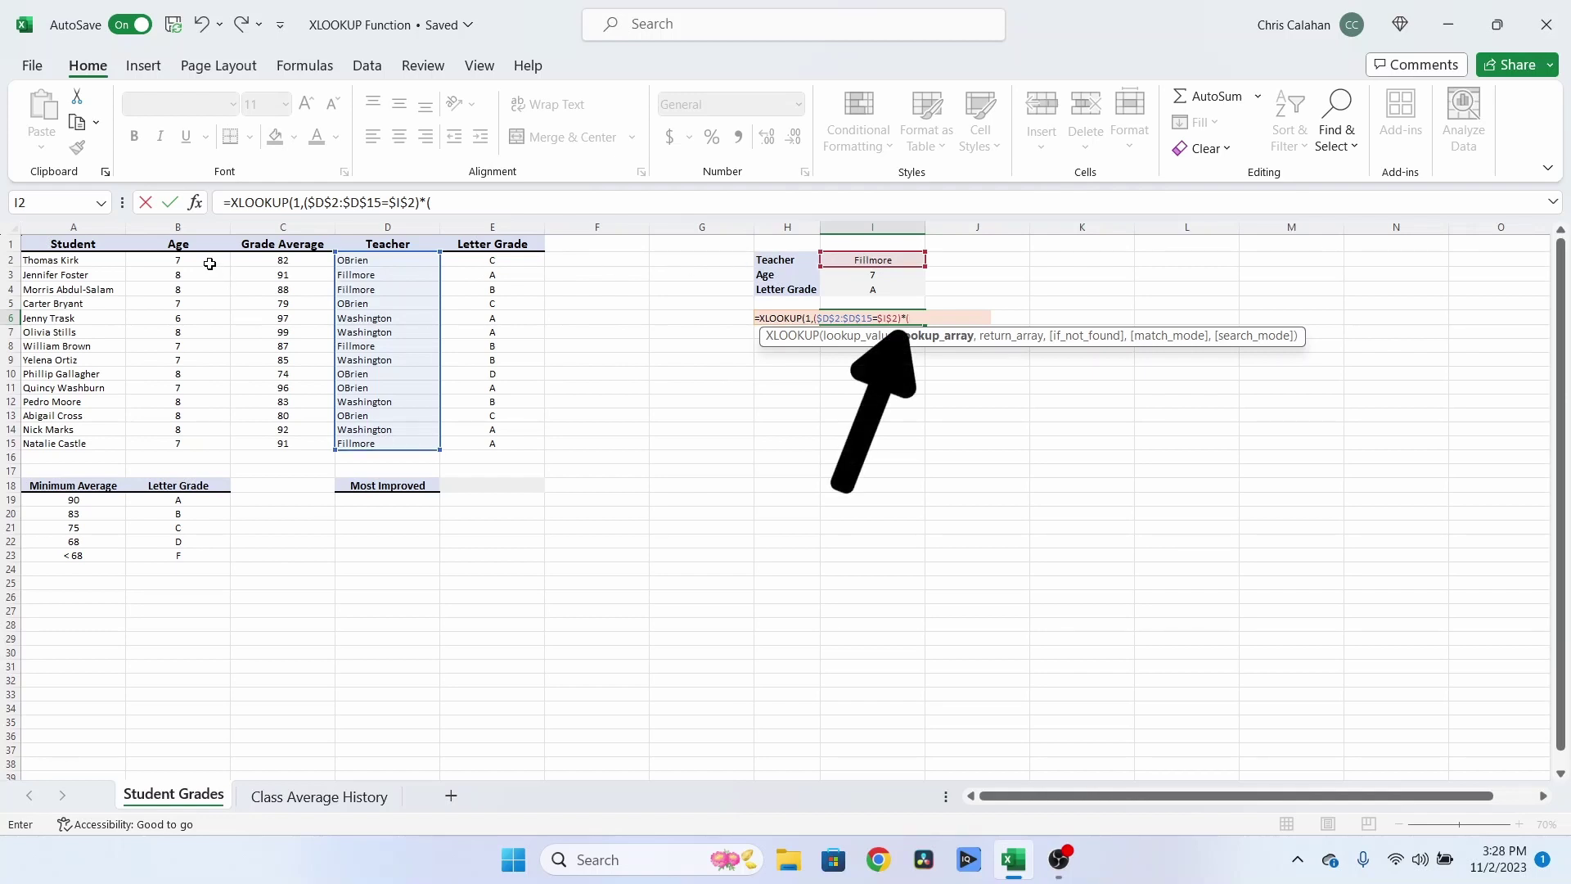
# Add the condition ($B$2:$B$15=$I$3) and begin the $E$2:$E$15 grade condition.
pyautogui.moveTo(210, 264); pyautogui.dragTo(186, 443)
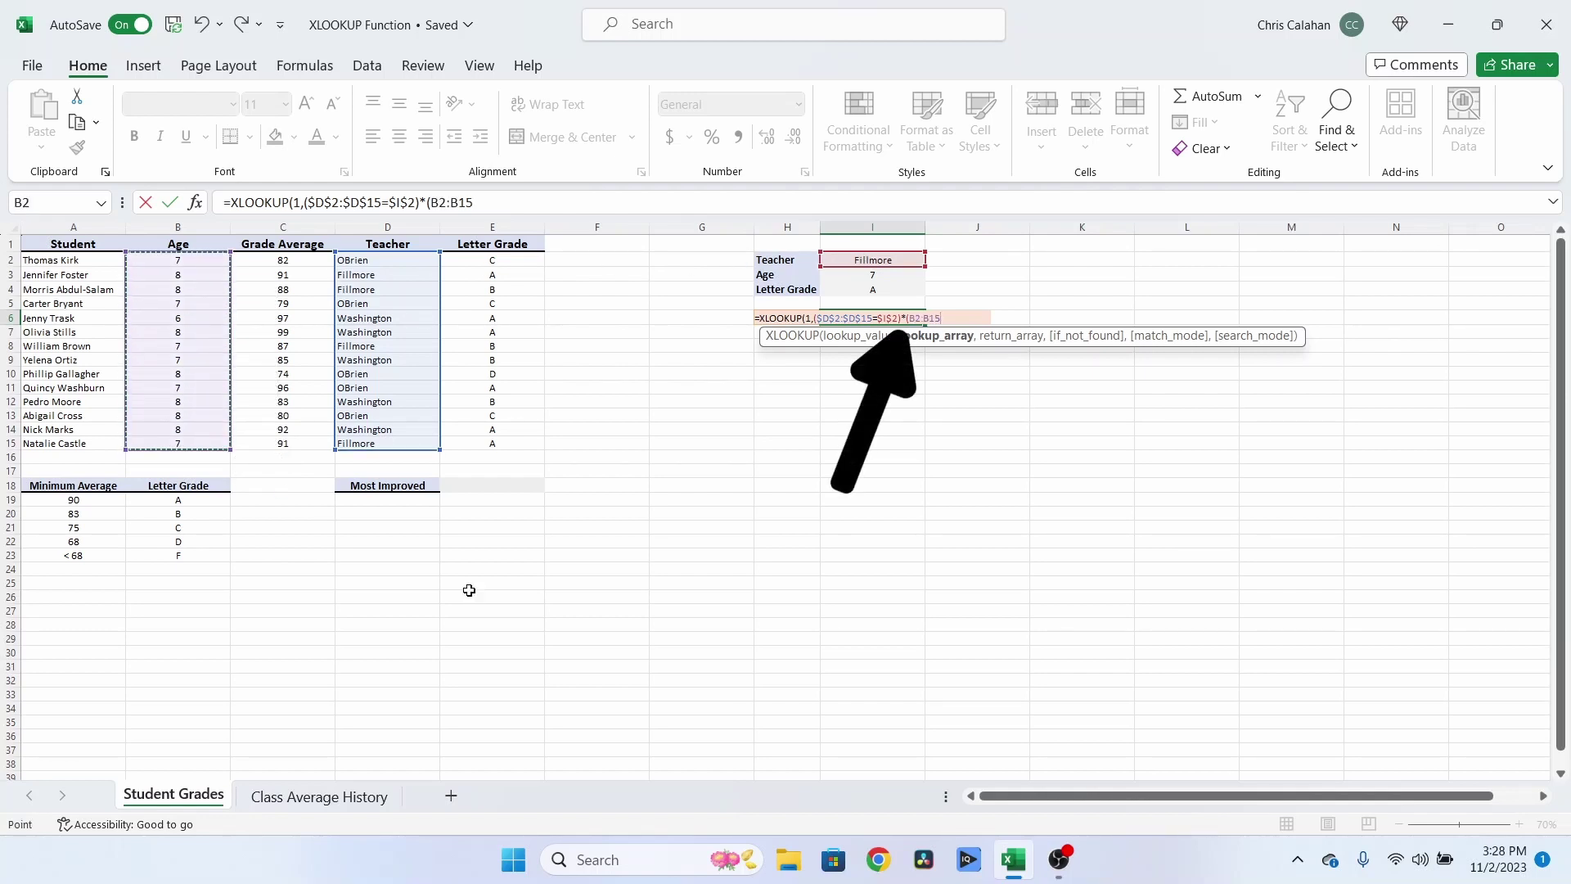
pyautogui.press('F4')
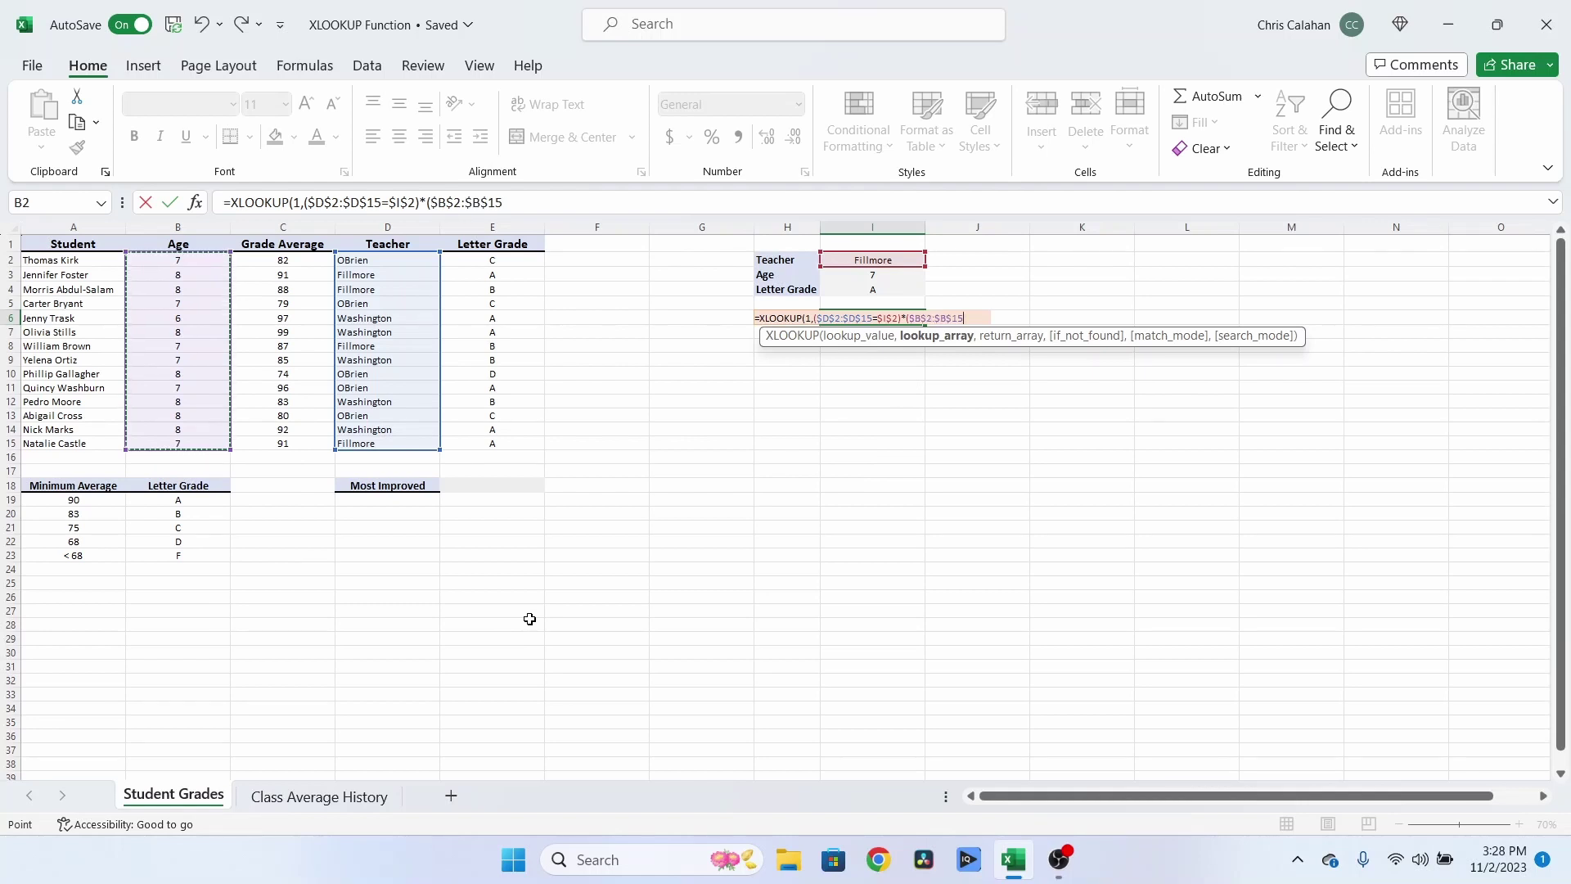
pyautogui.write('=')
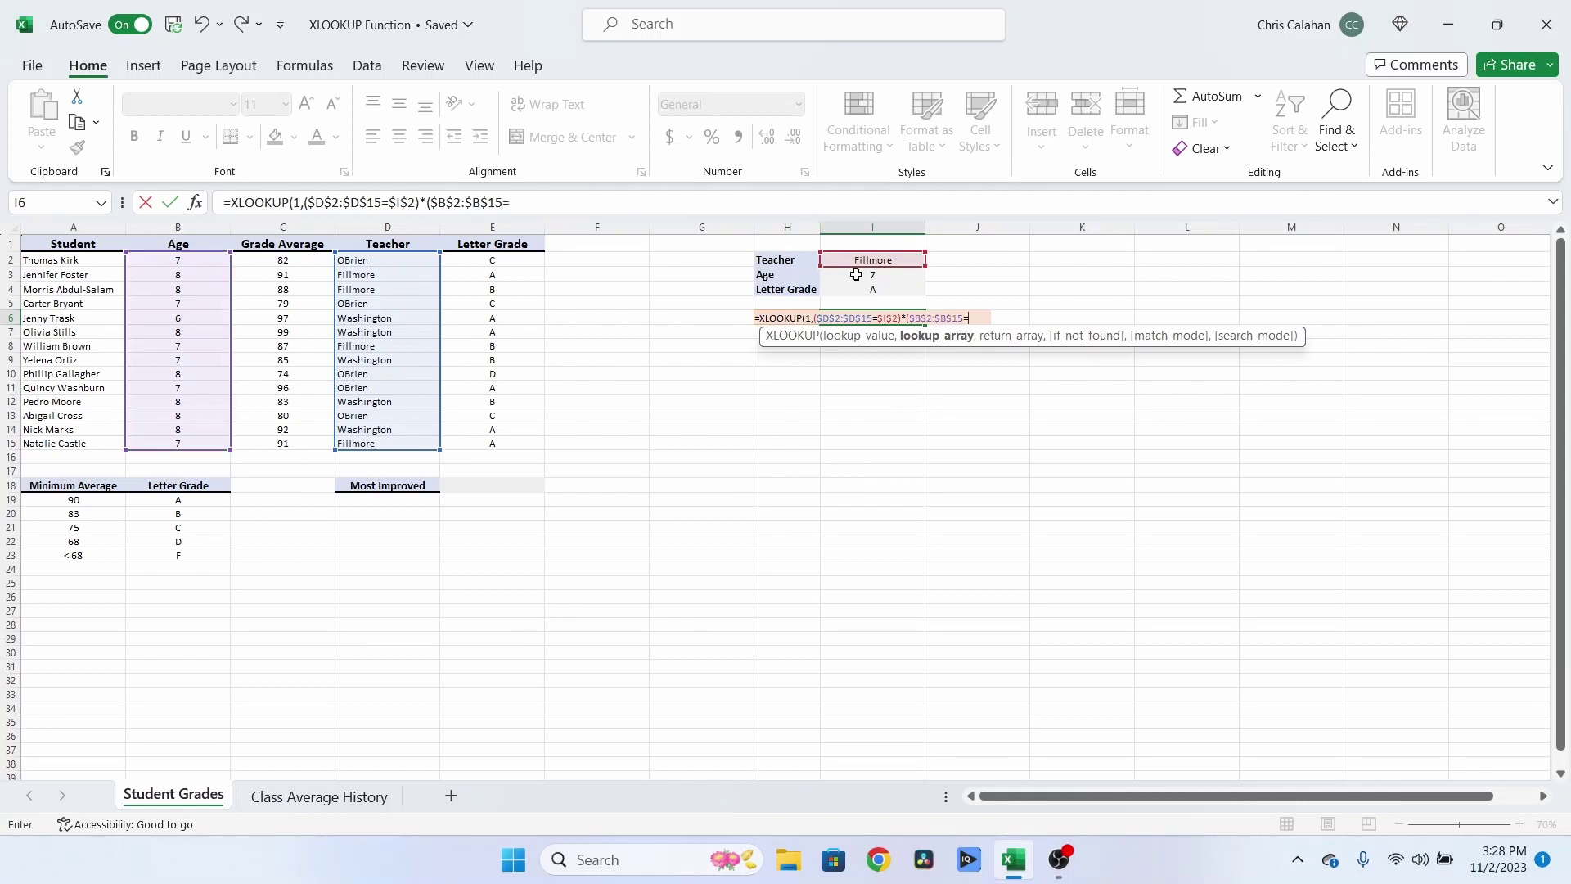
pyautogui.click(856, 275)
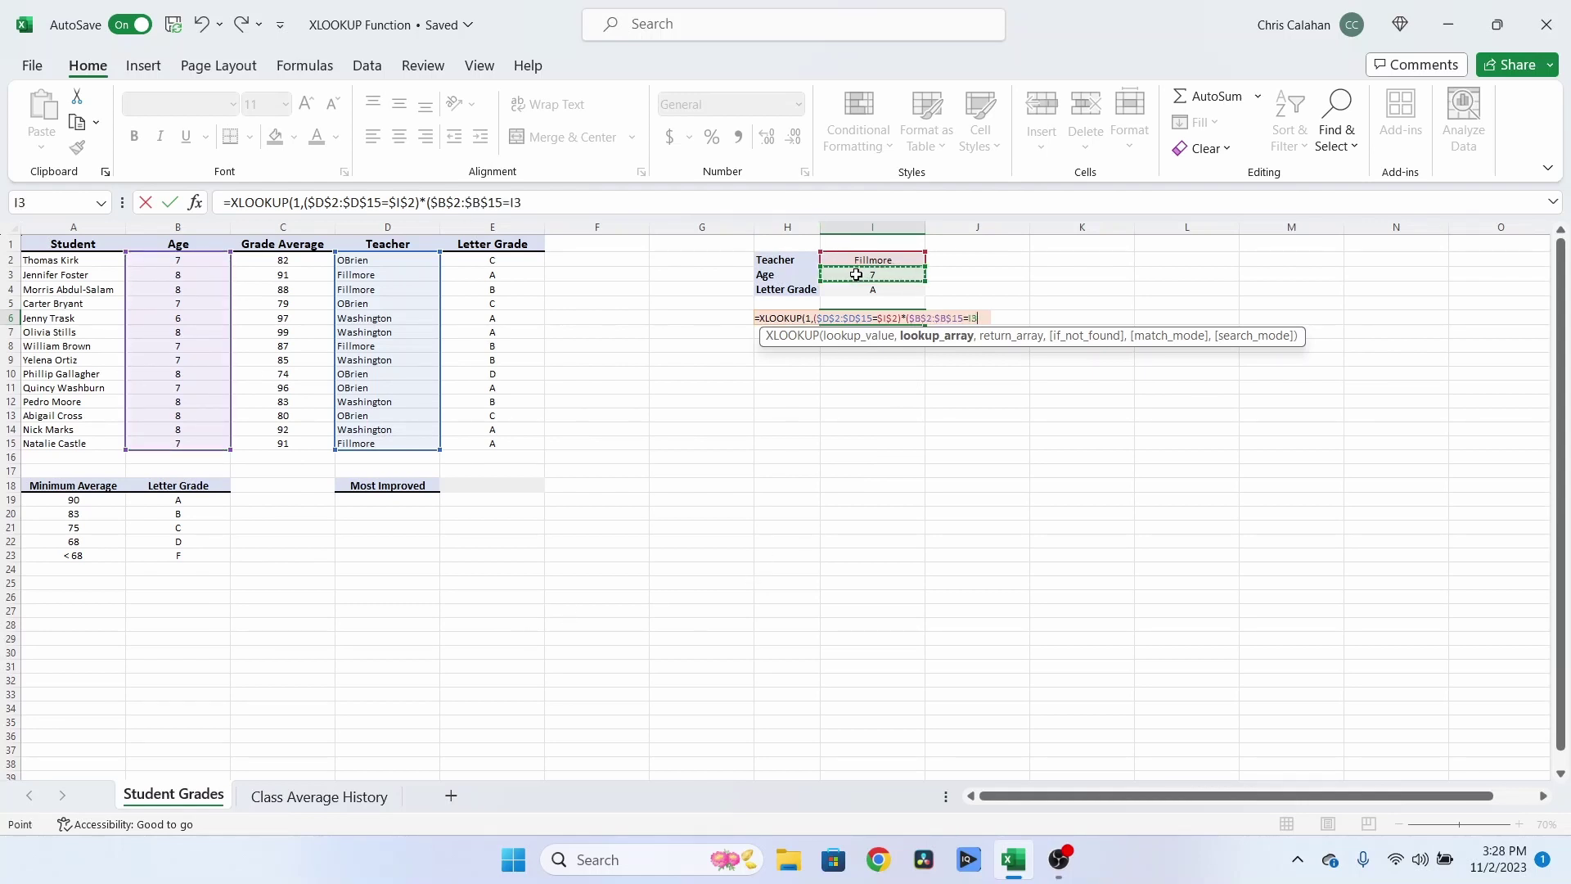
pyautogui.press('F4')
pyautogui.write('$I$3)*(')
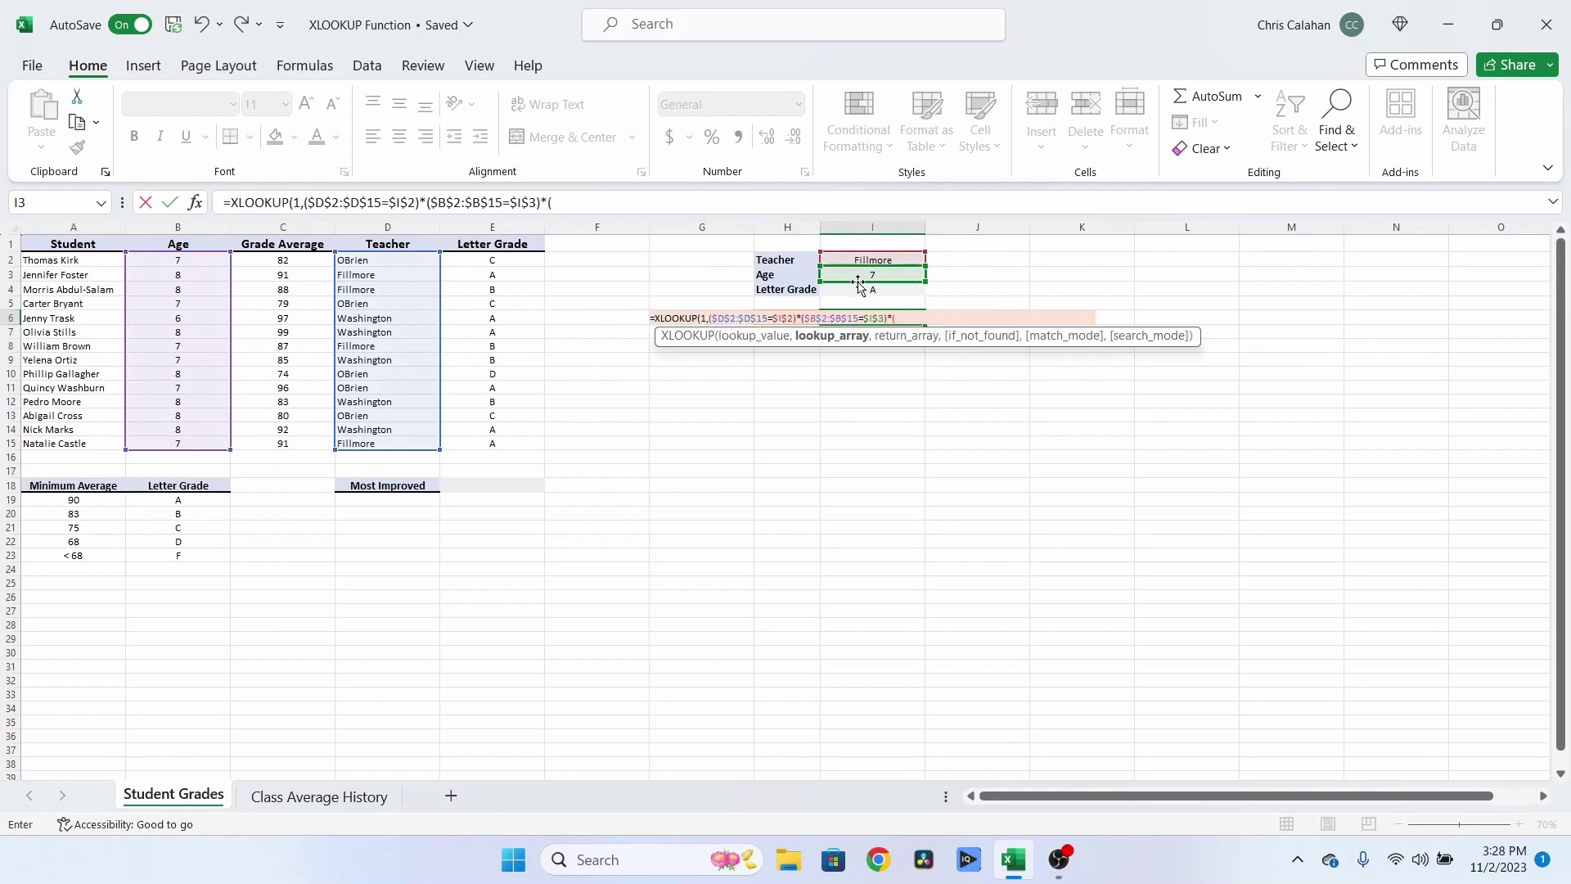
pyautogui.moveTo(467, 261); pyautogui.dragTo(491, 443)
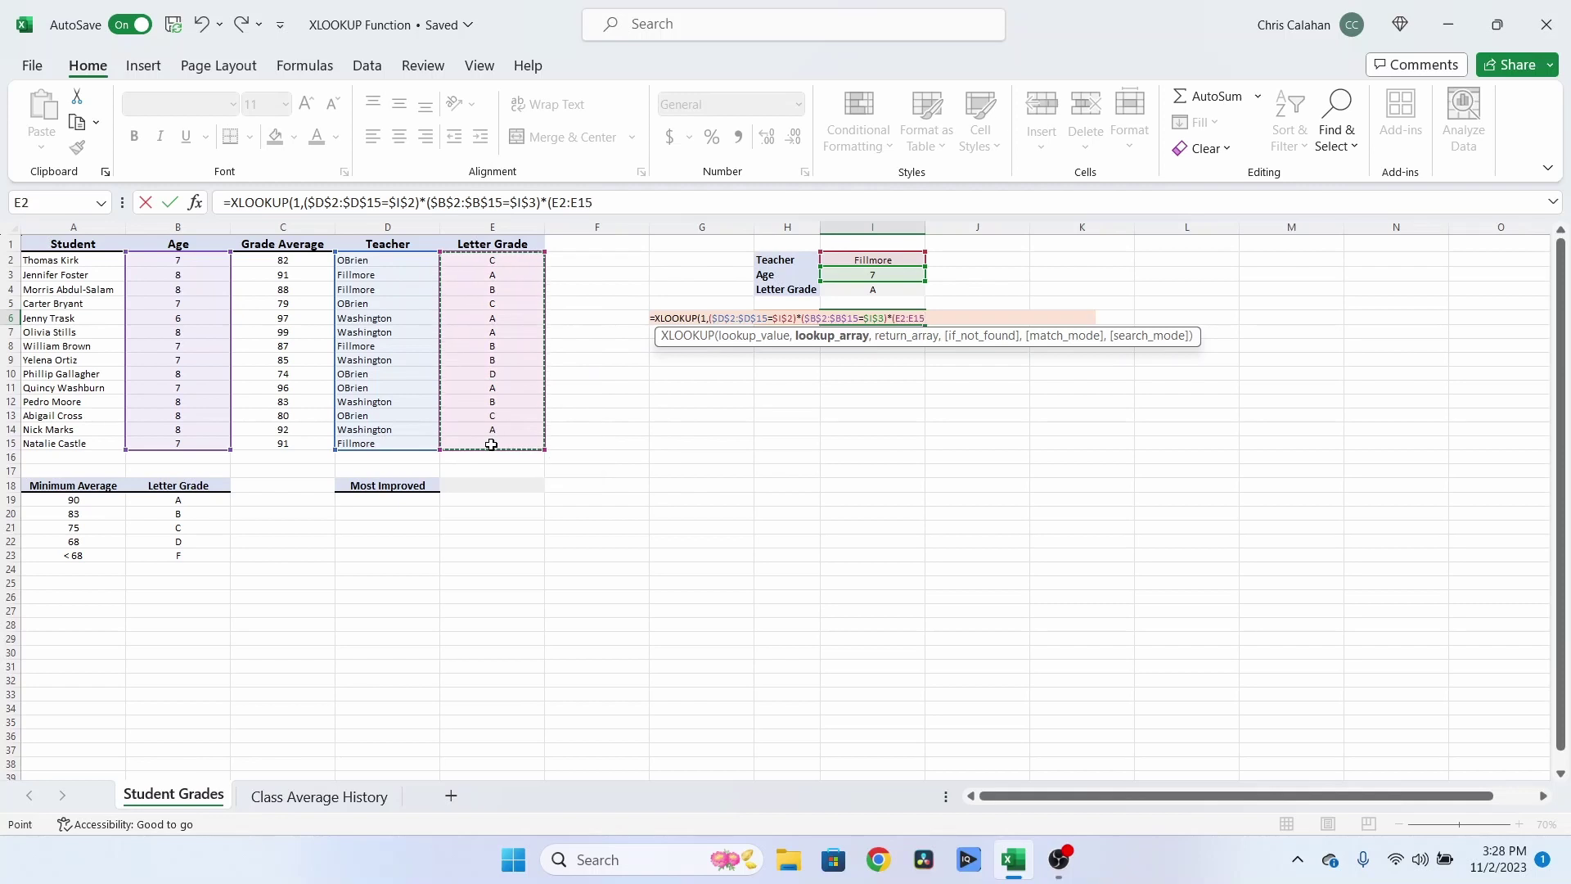
pyautogui.press('F4')
pyautogui.write('=')
# Finish I6 with =$I$4, return array $A$2:$A$15 and a "No results" fallback.
pyautogui.click(893, 289)
pyautogui.press('F4')
pyautogui.write(')')
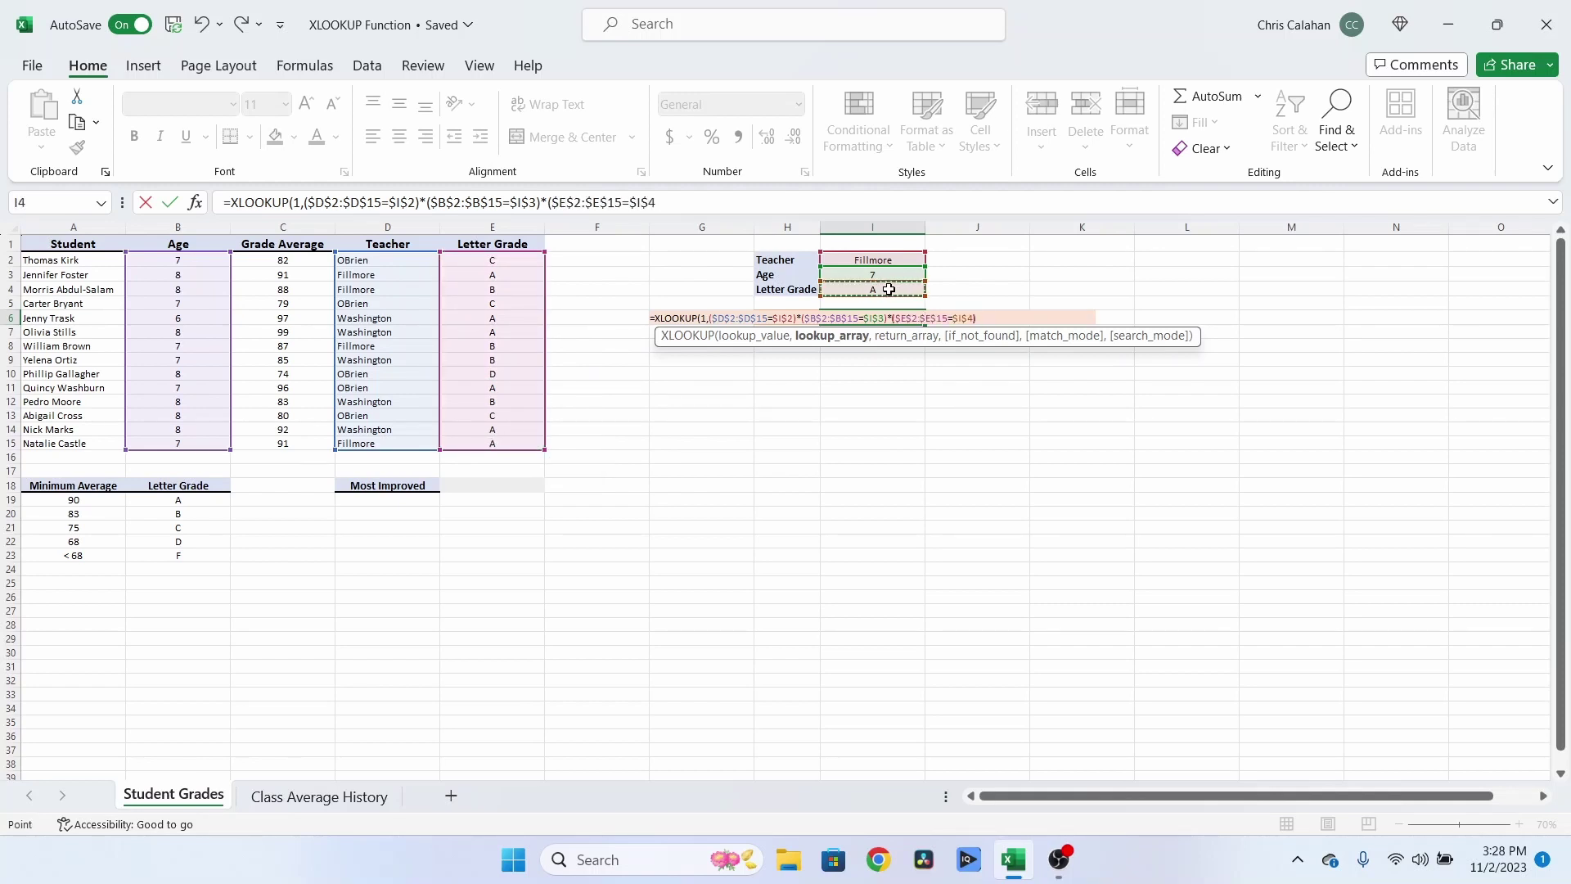
pyautogui.write(',')
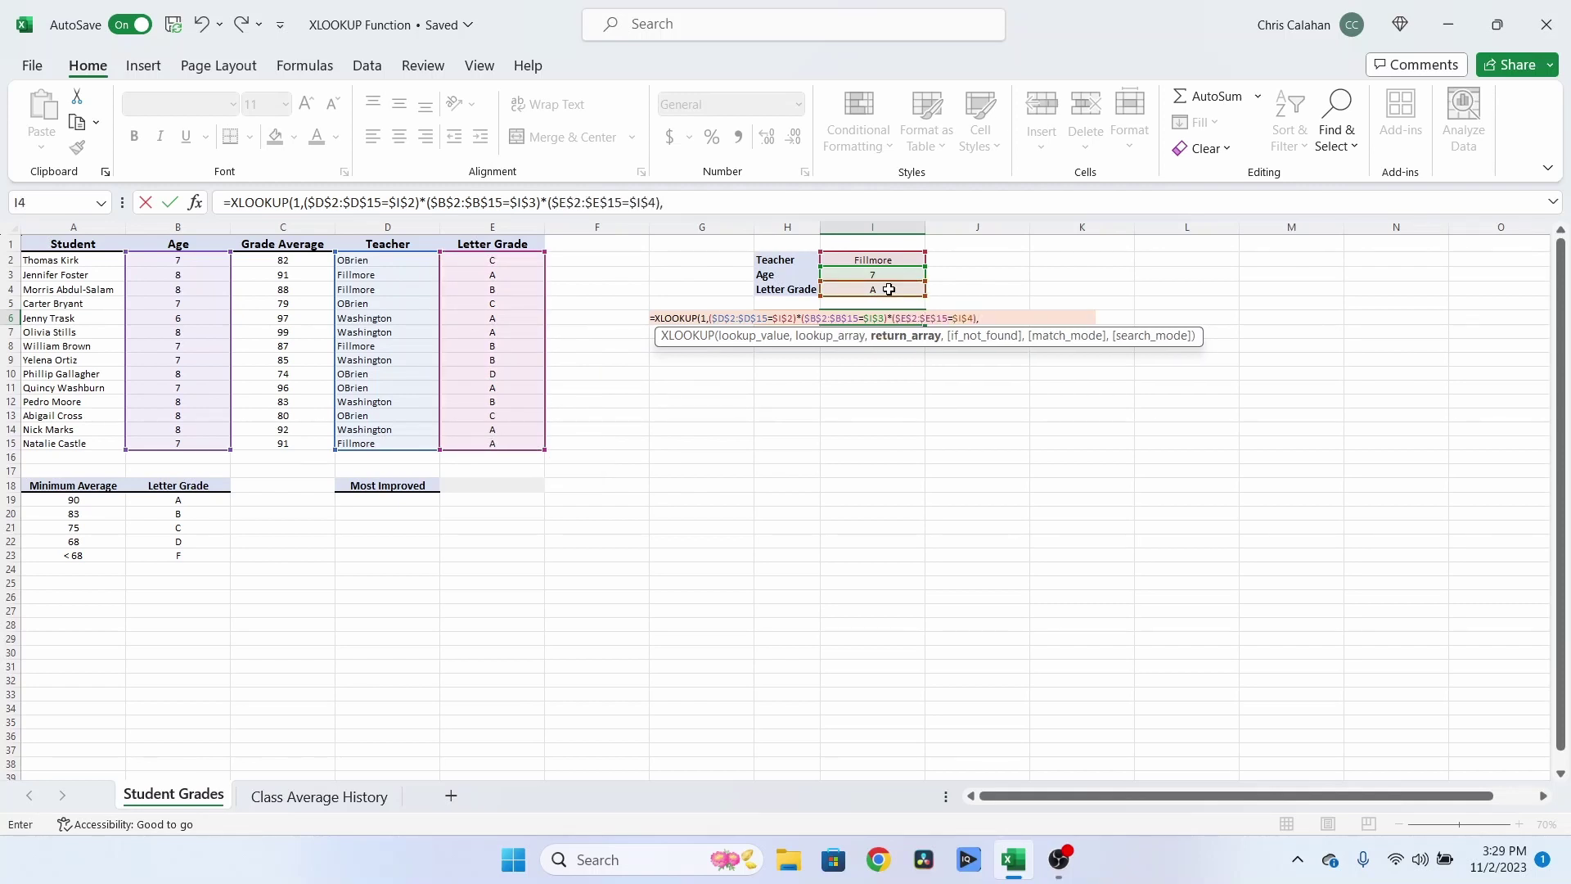
pyautogui.moveTo(59, 259); pyautogui.dragTo(71, 410)
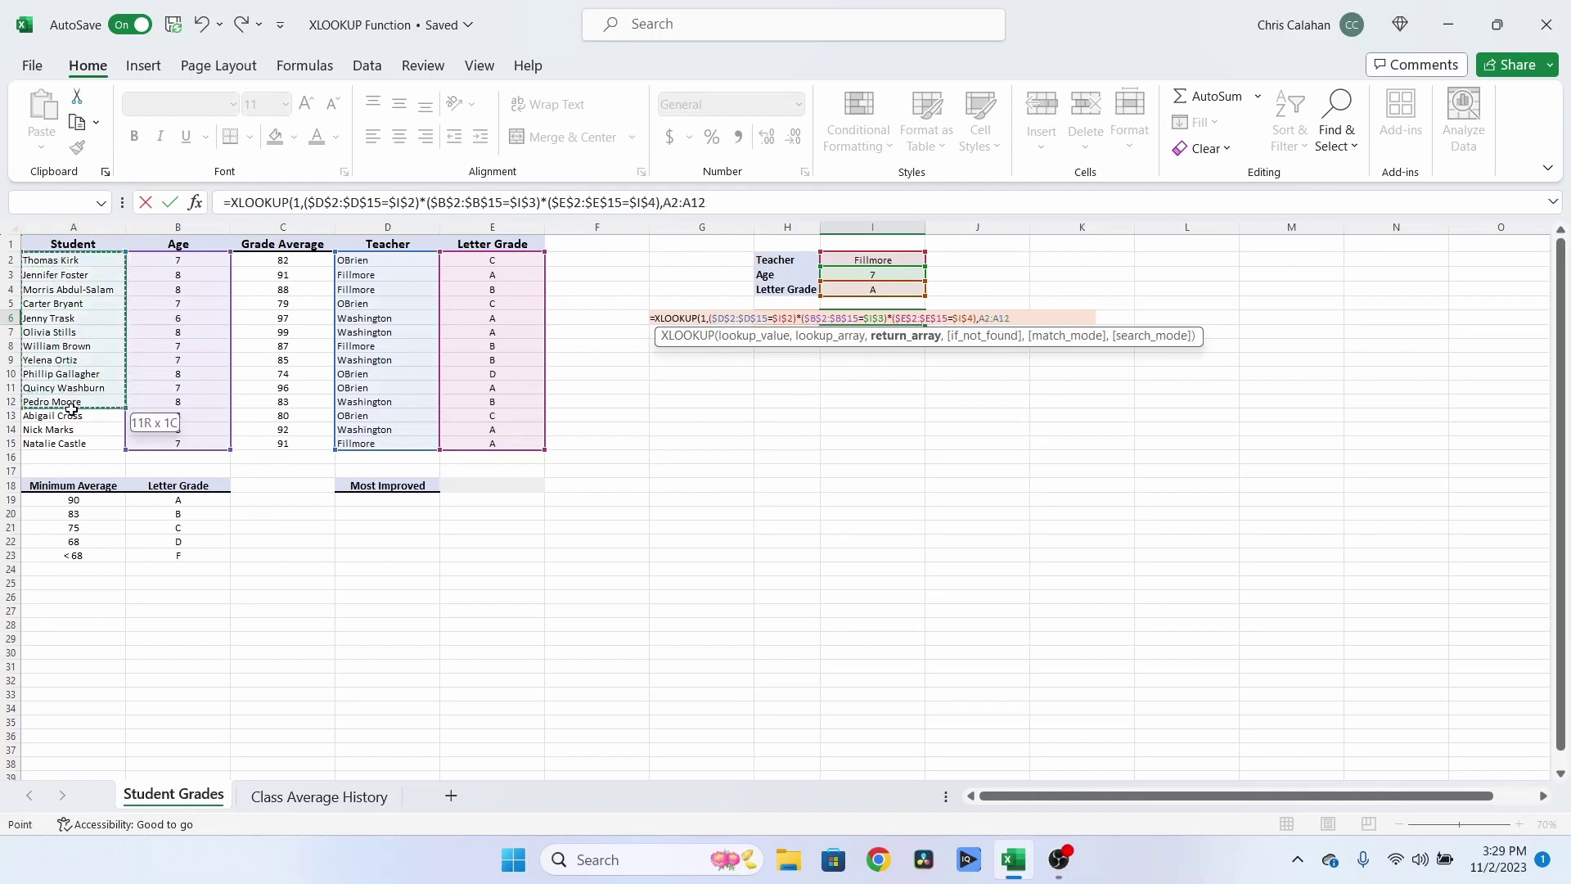
pyautogui.moveTo(71, 411); pyautogui.dragTo(85, 438)
pyautogui.press('F4')
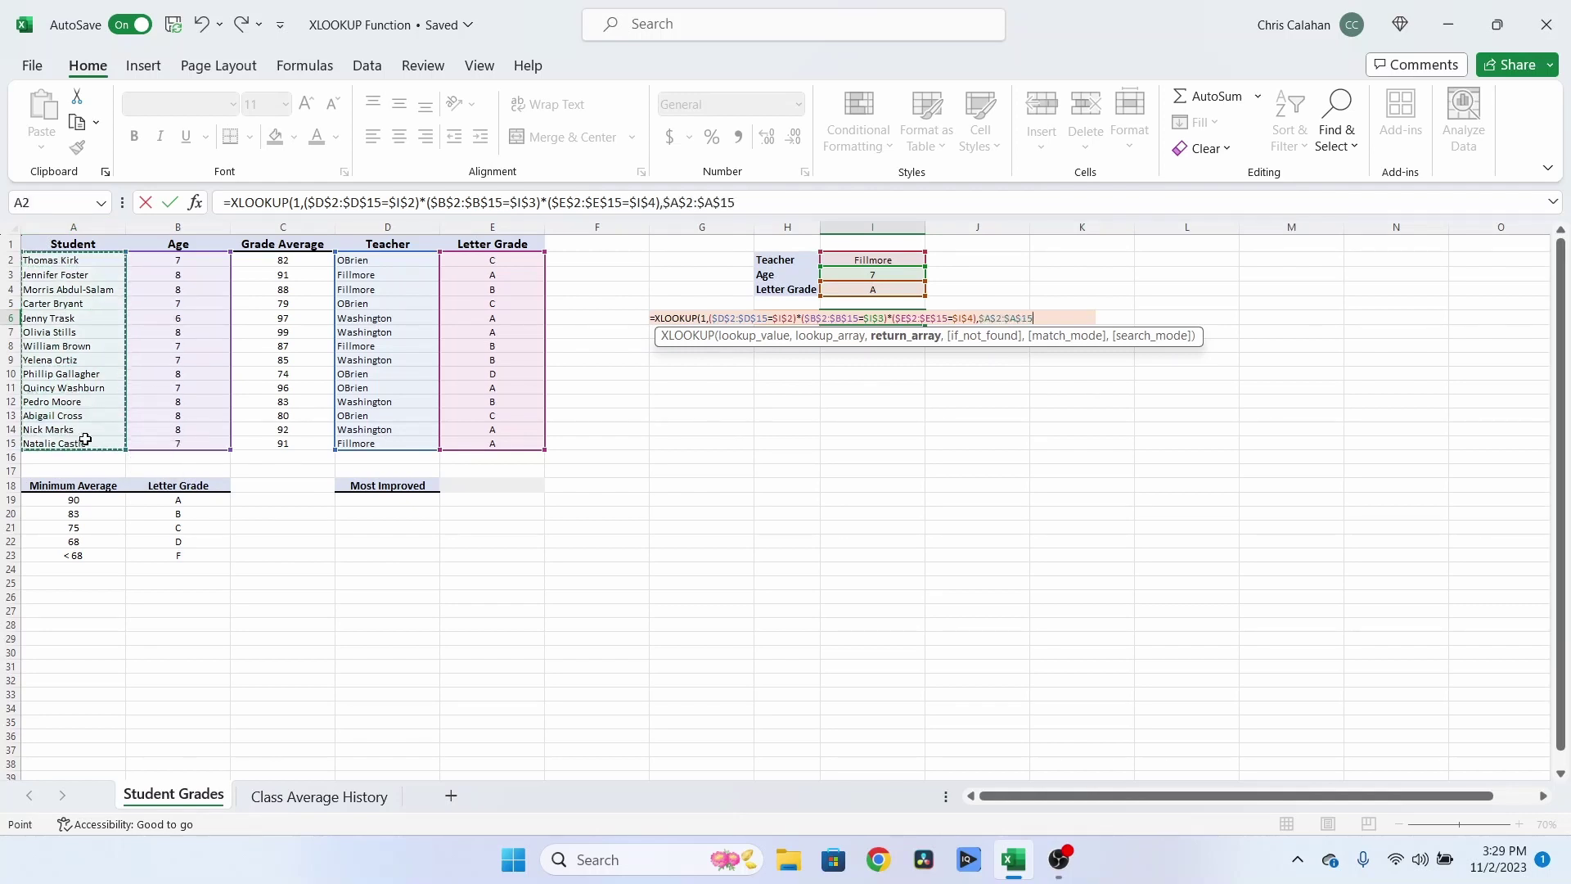
pyautogui.write(',"')
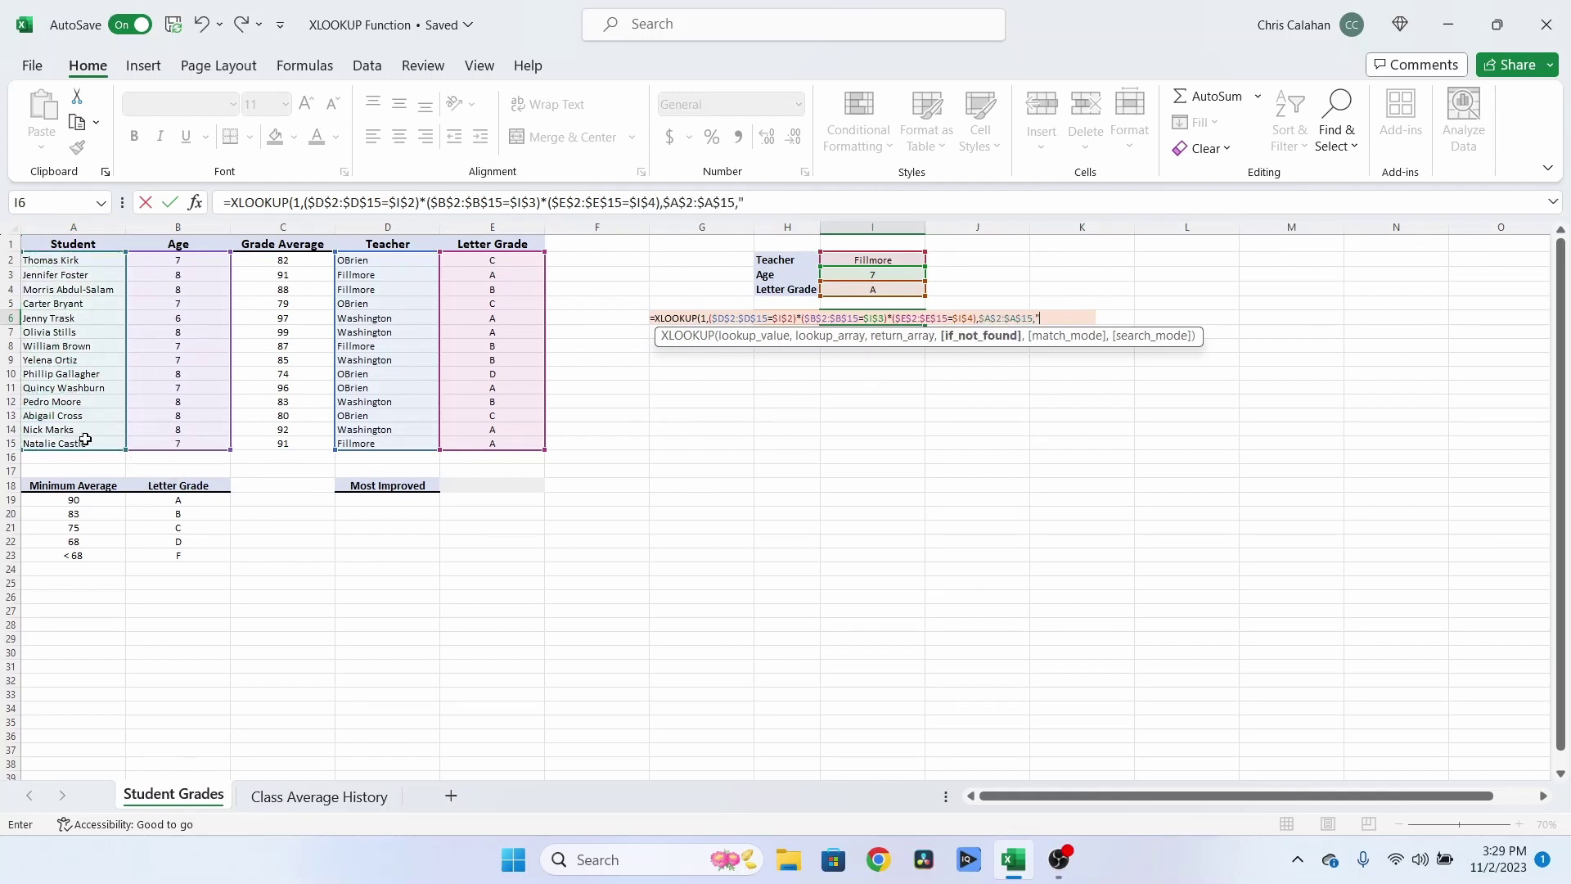
pyautogui.write('No r')
pyautogui.write('esults"')
pyautogui.press('Return')
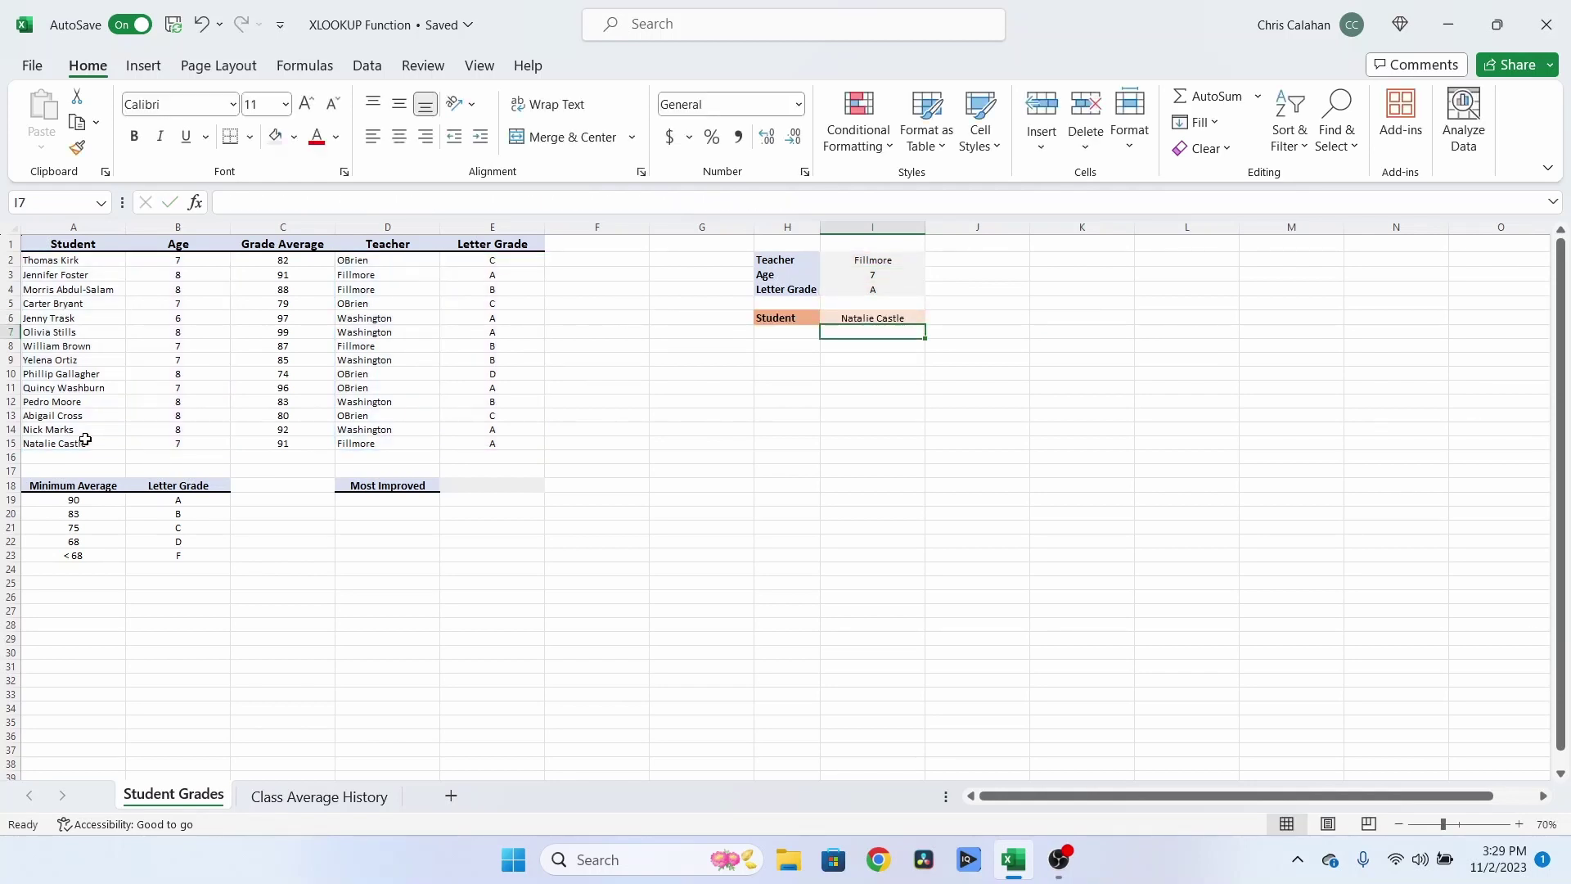
pyautogui.click(872, 274)
pyautogui.click(933, 274)
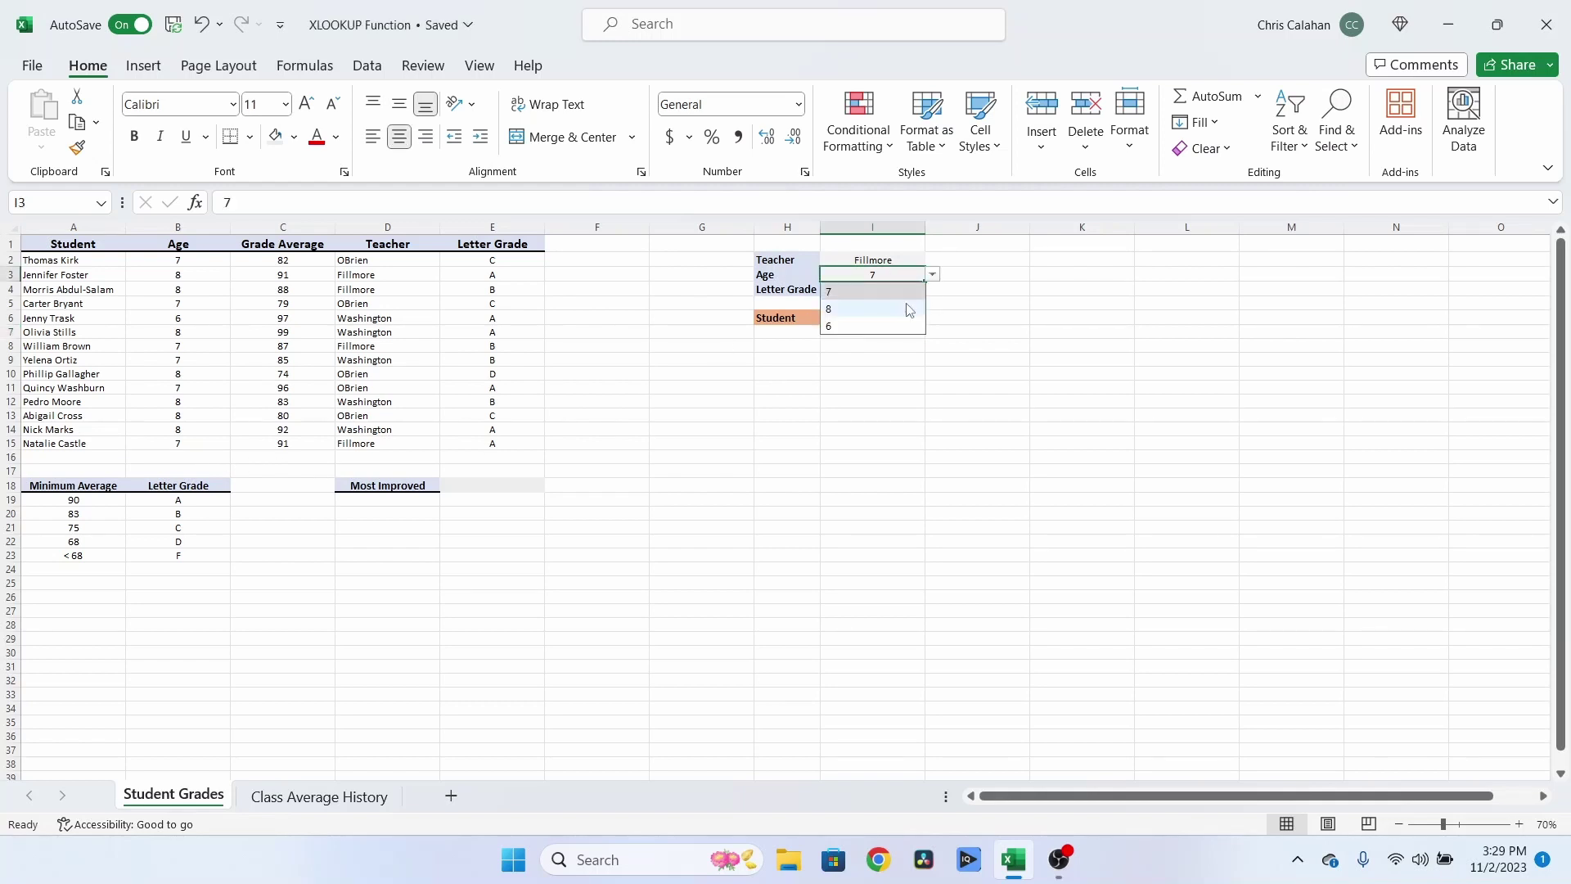
pyautogui.click(907, 309)
pyautogui.click(934, 288)
pyautogui.click(867, 341)
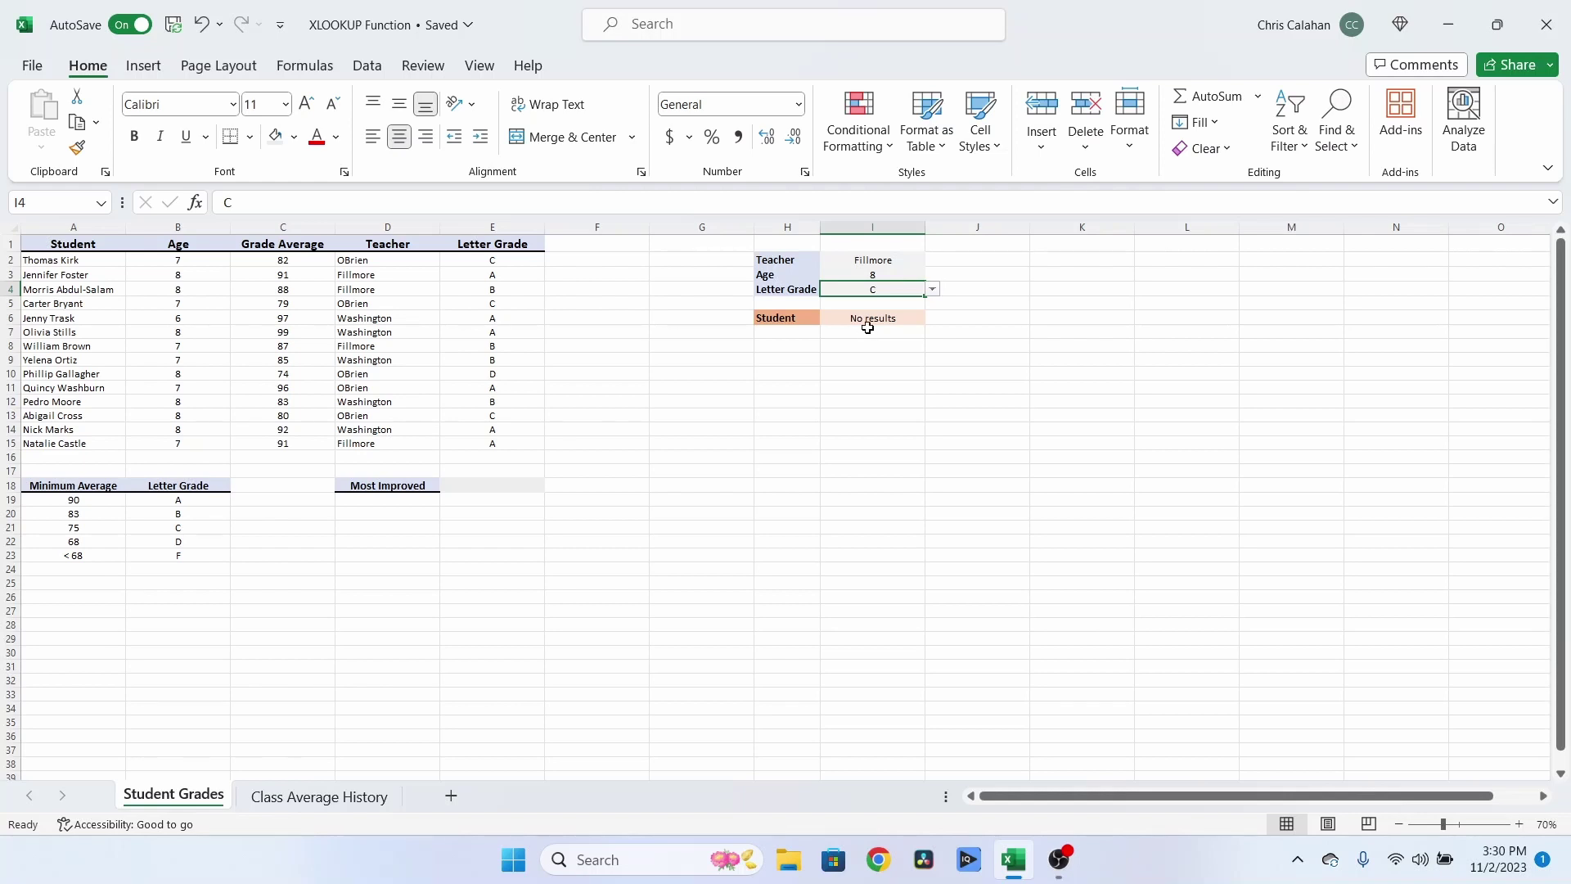
pyautogui.click(874, 260)
pyautogui.click(933, 260)
pyautogui.click(898, 278)
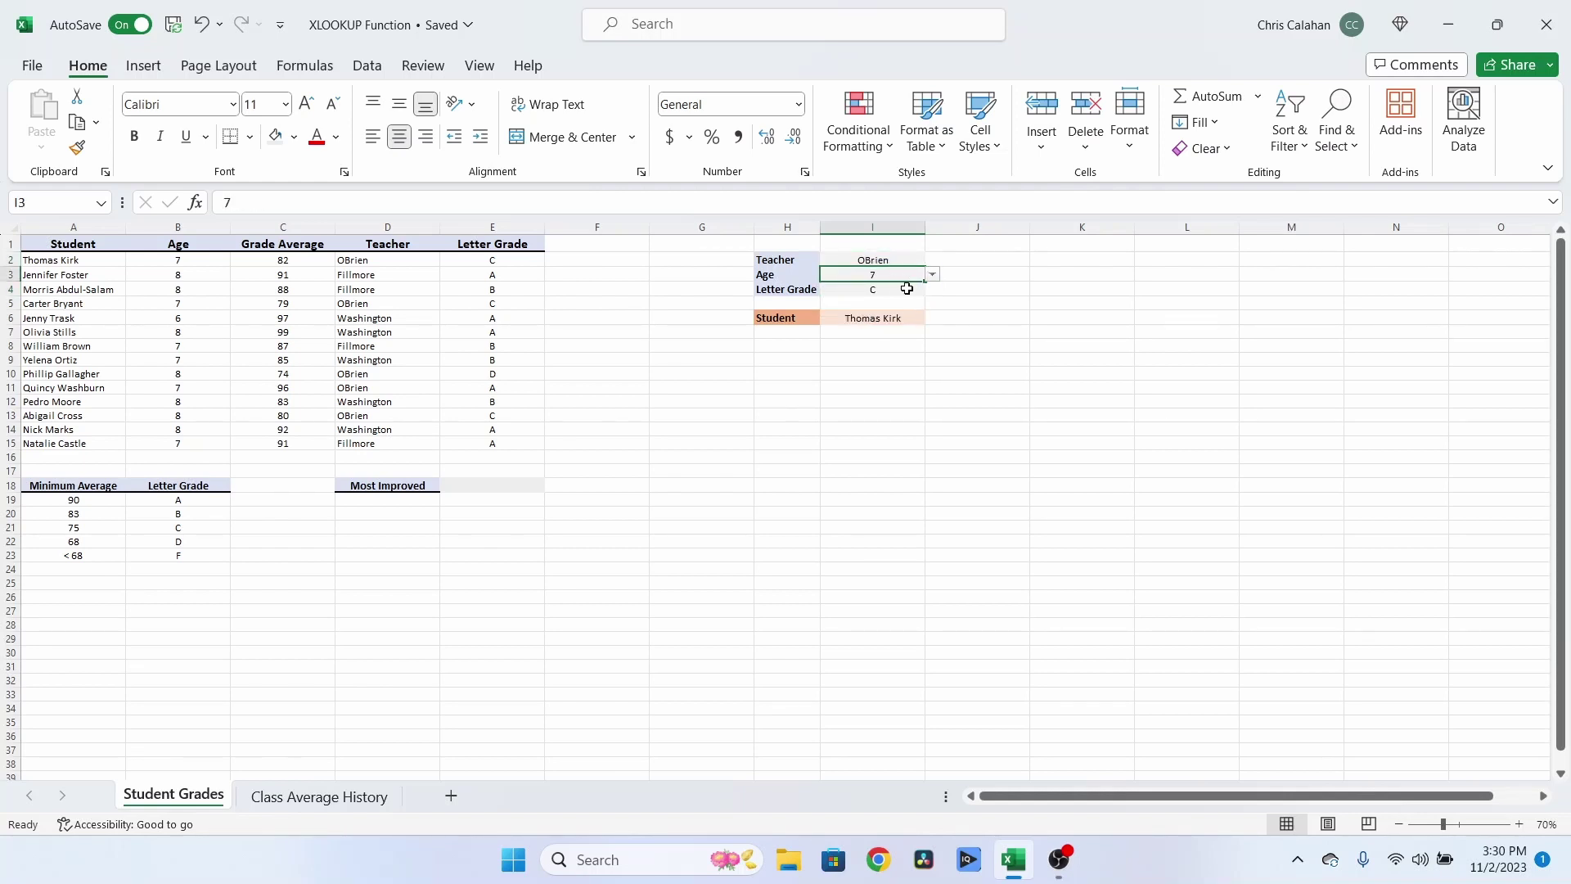
pyautogui.click(873, 317)
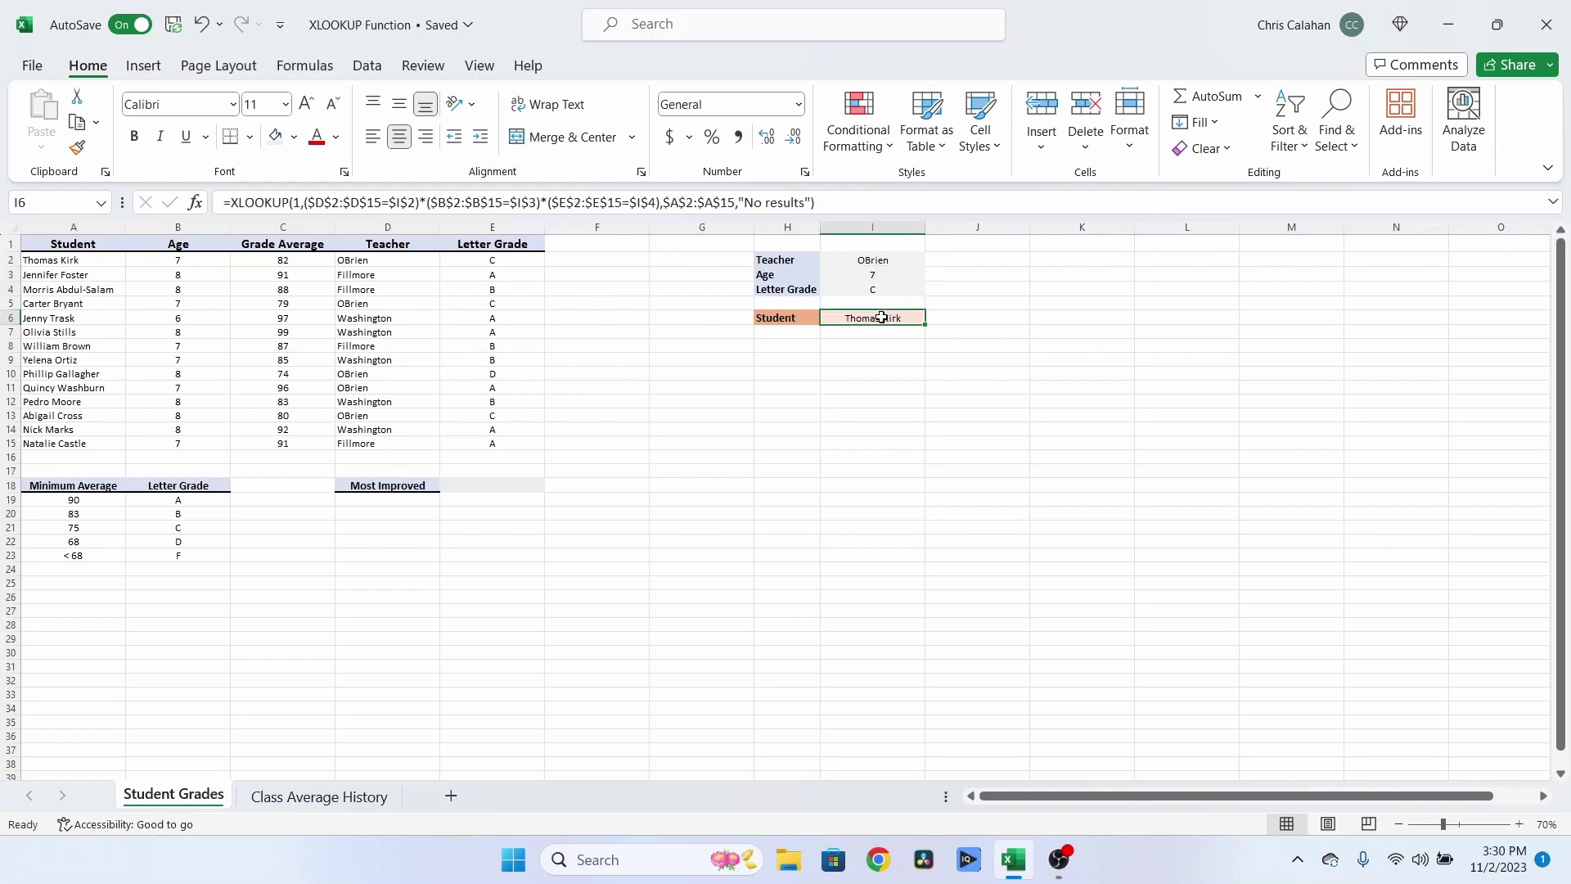
pyautogui.click(814, 204)
pyautogui.write(',')
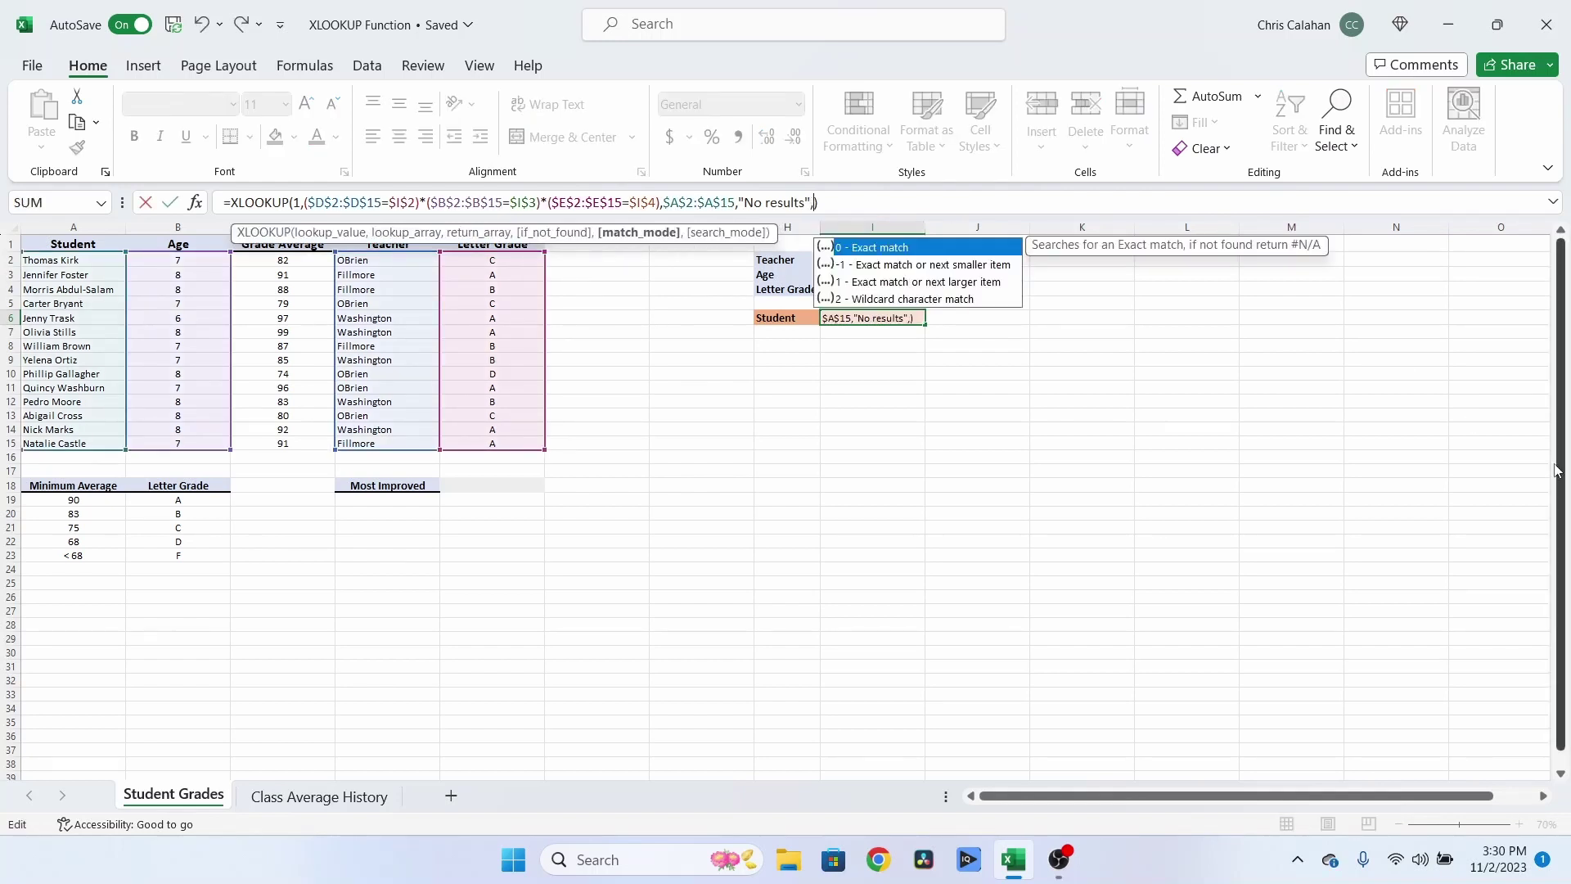
pyautogui.write('0,1')
pyautogui.press('Return')
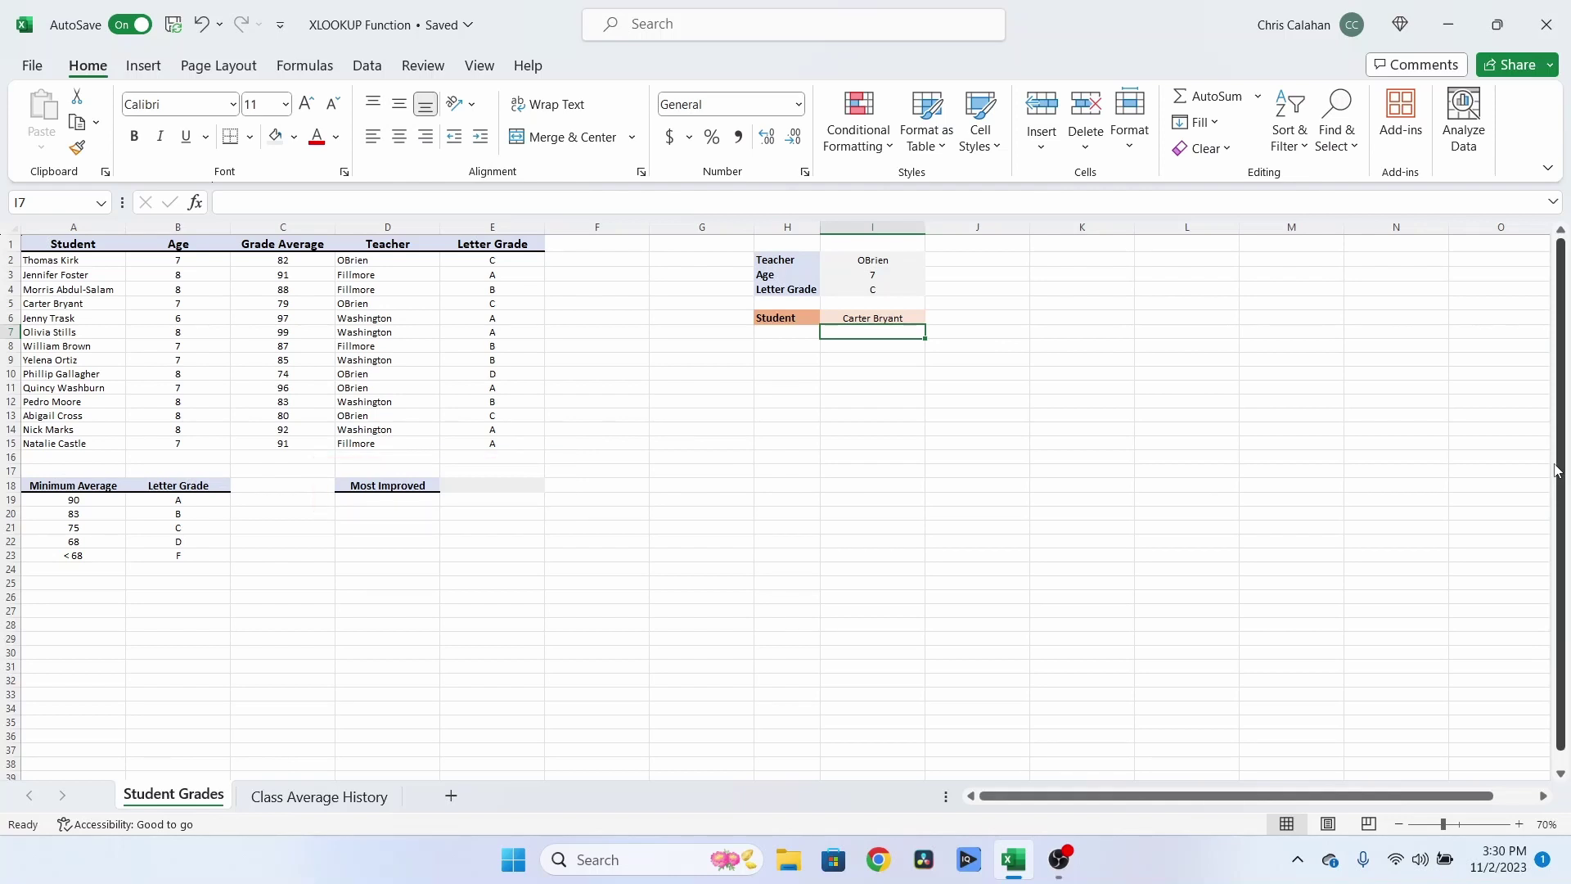
# Enter =XLOOKUP("Jen*",A2:A15,A2:A15,,2) in E18 to return Jennifer Foster.
pyautogui.click(526, 491)
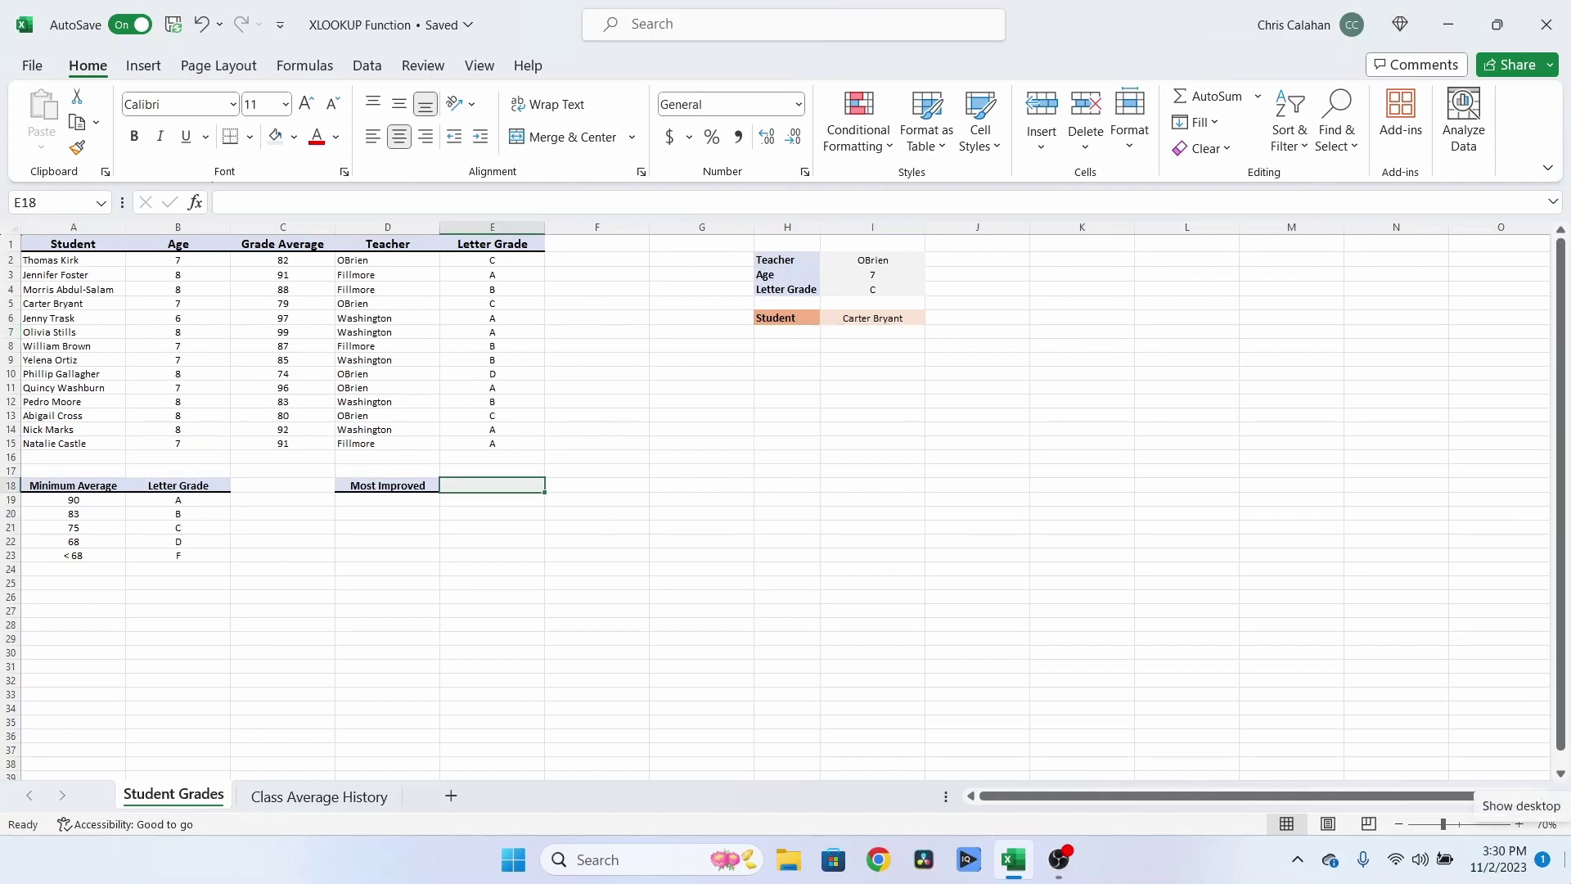
pyautogui.write('=XLOOKUP(')
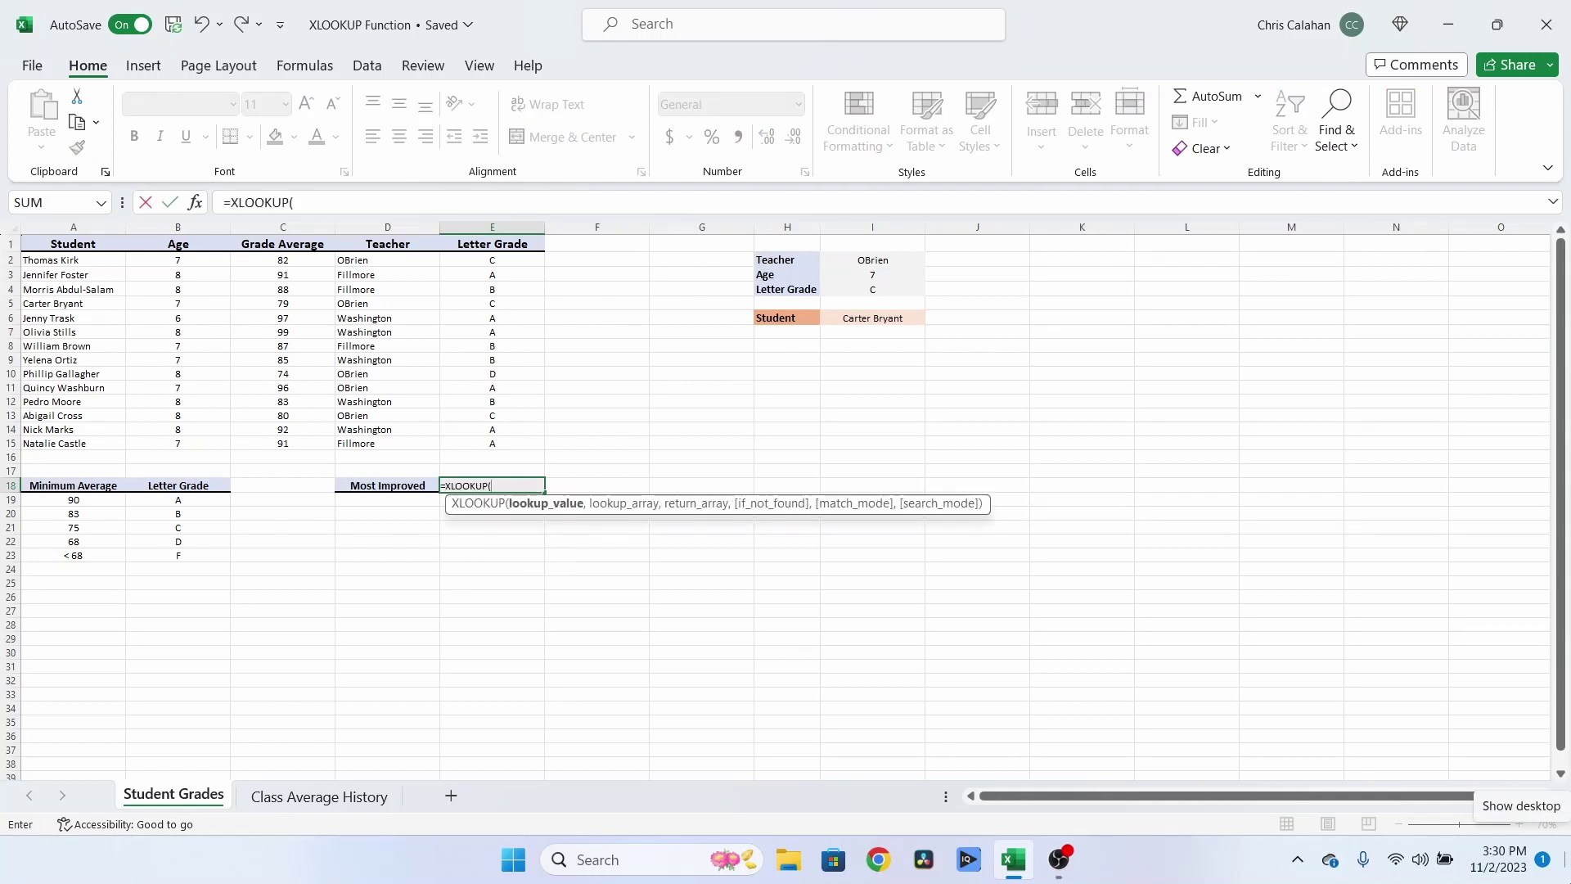
pyautogui.write('"J')
pyautogui.write('en*')
pyautogui.write('"')
pyautogui.write(',')
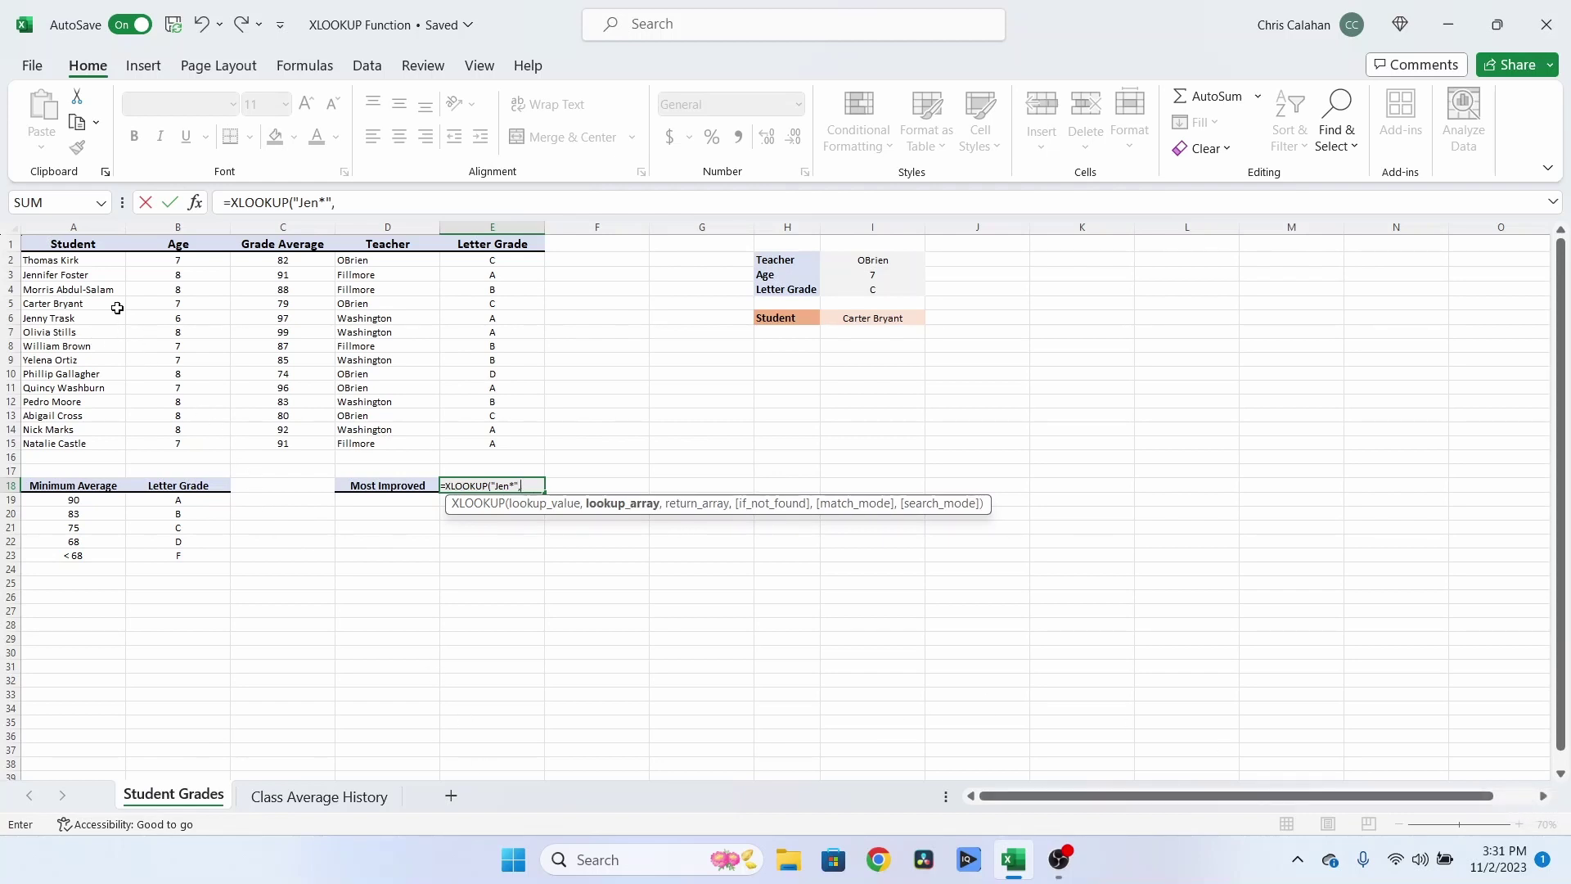
pyautogui.click(76, 262)
pyautogui.moveTo(76, 262); pyautogui.dragTo(55, 444)
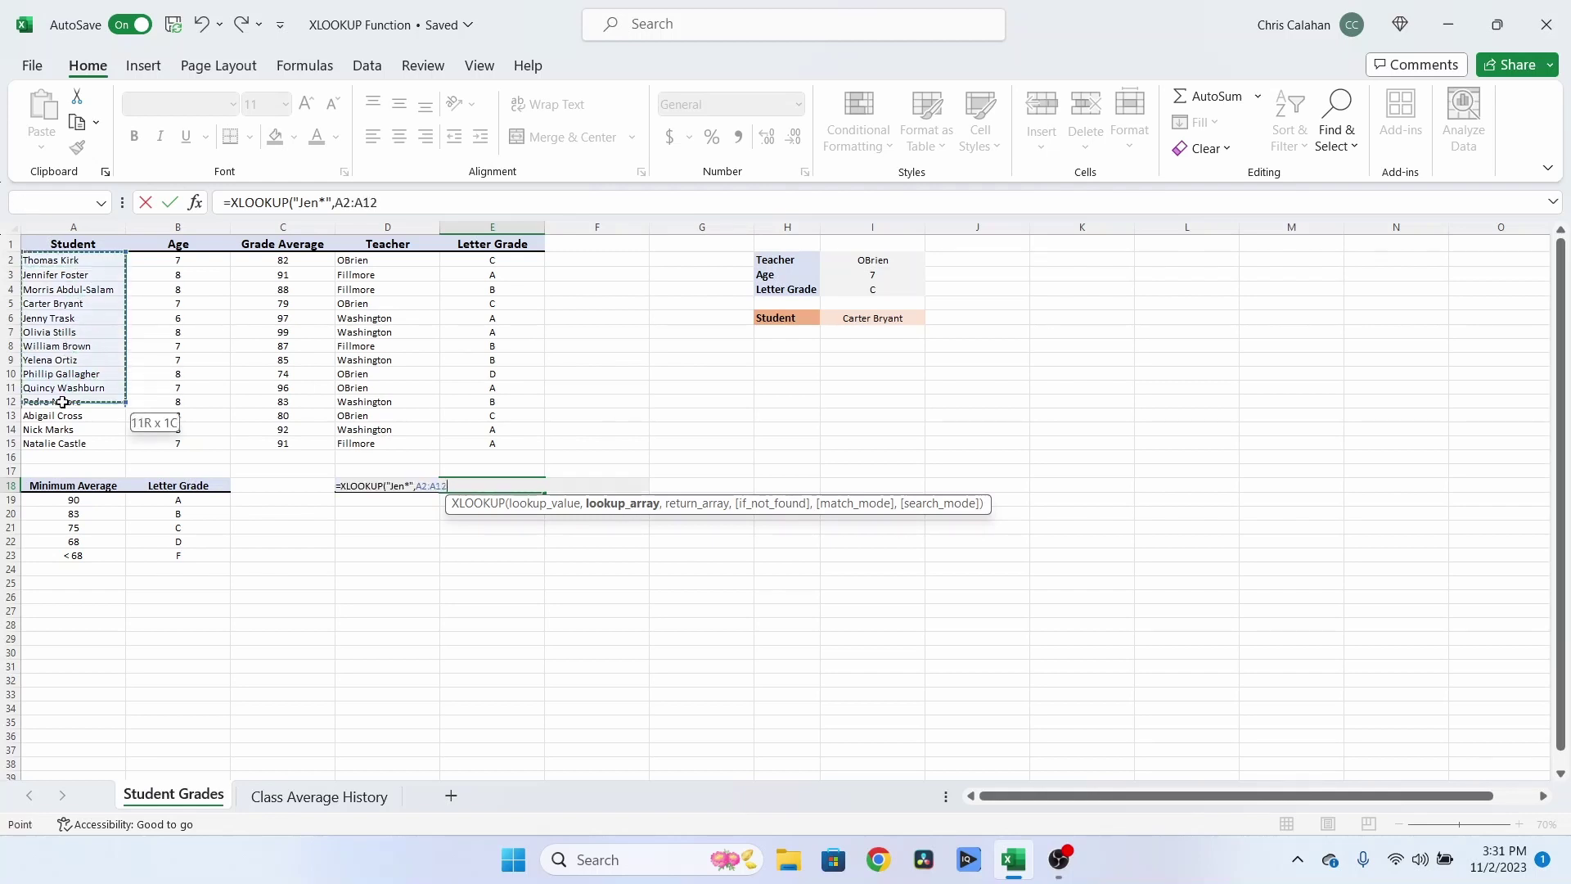
pyautogui.write(',')
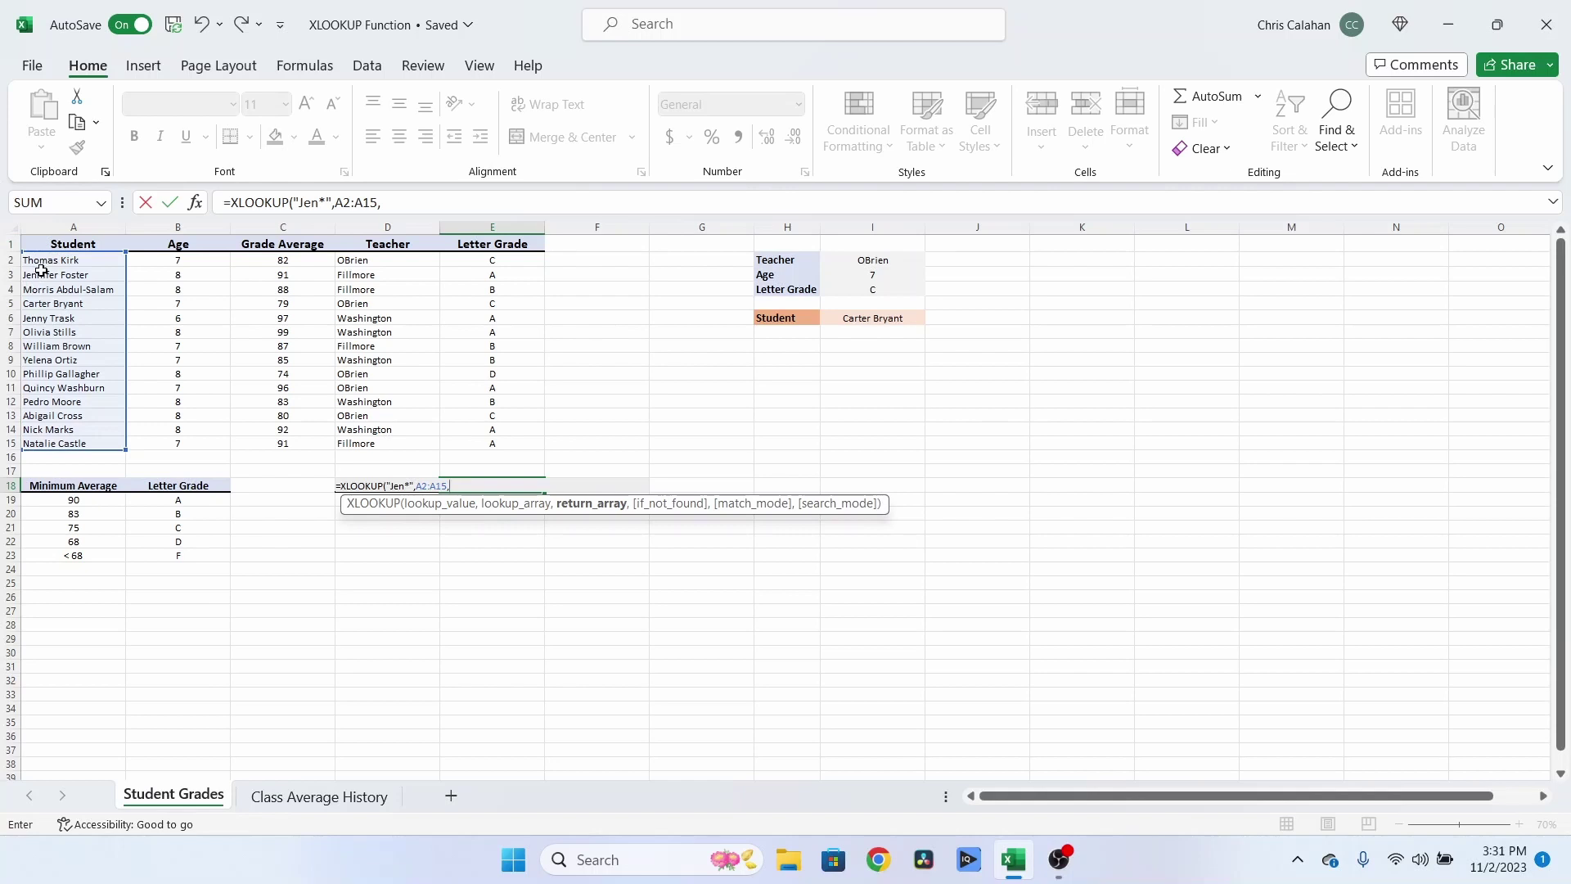
pyautogui.moveTo(39, 260); pyautogui.dragTo(41, 442)
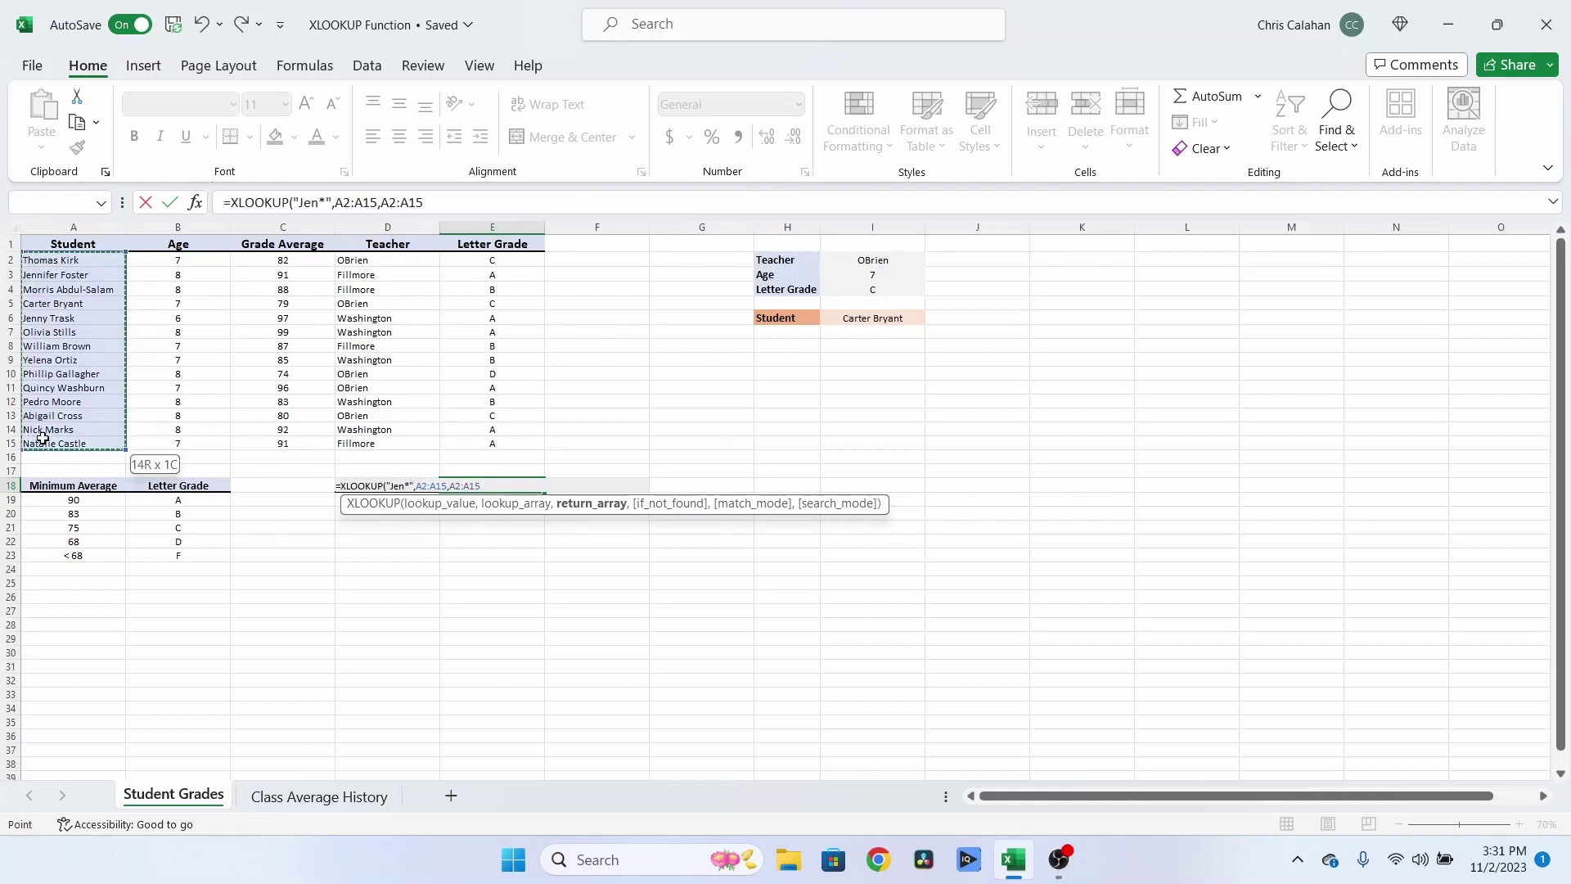
pyautogui.write(',')
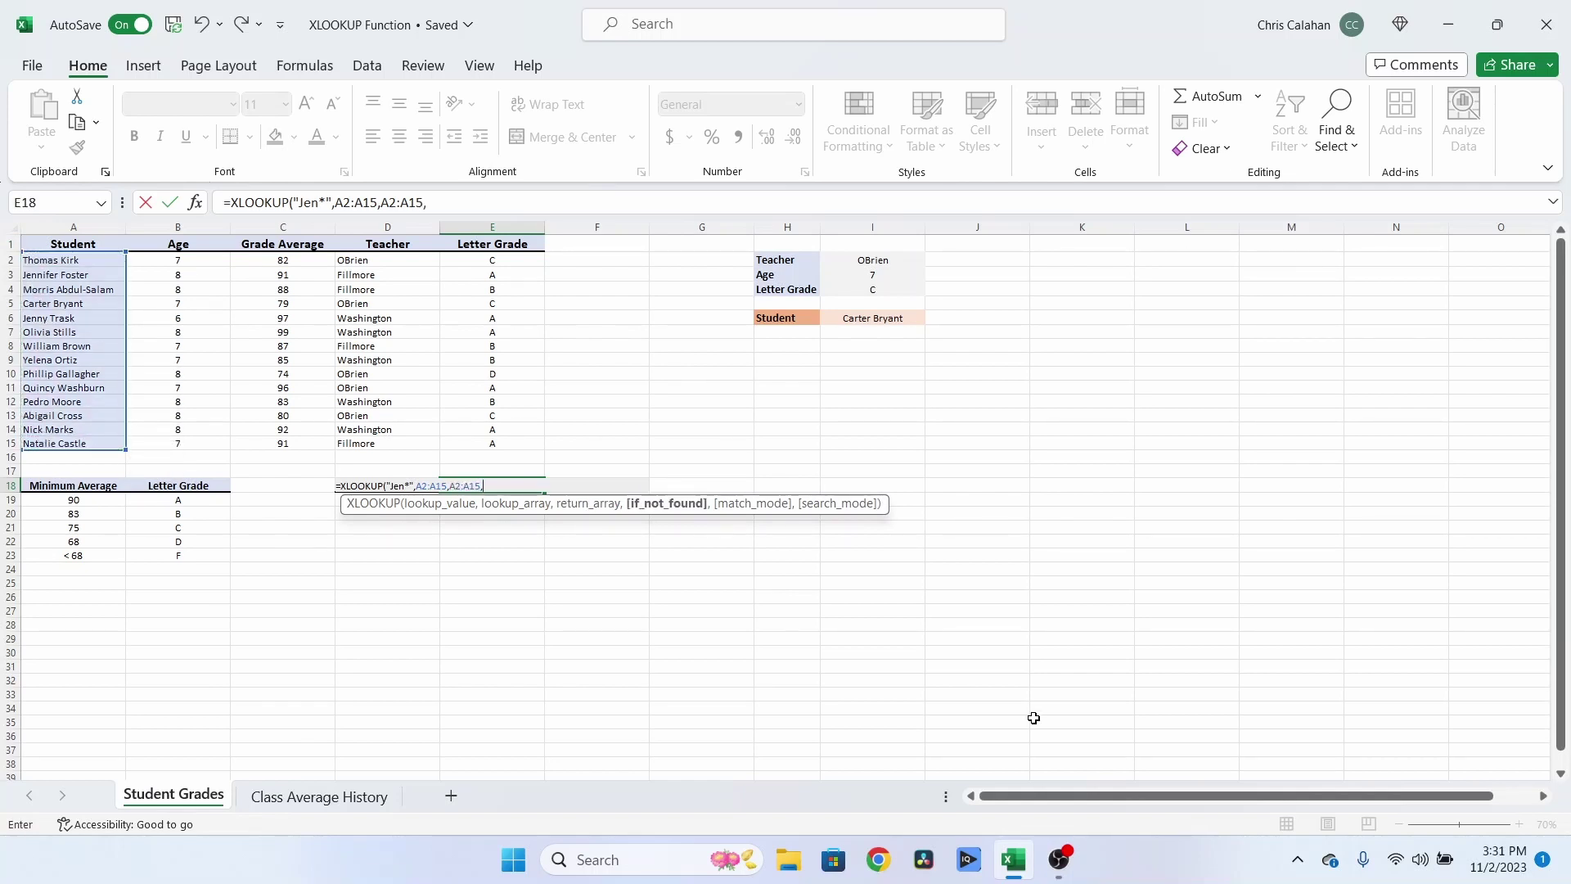
pyautogui.write(',2')
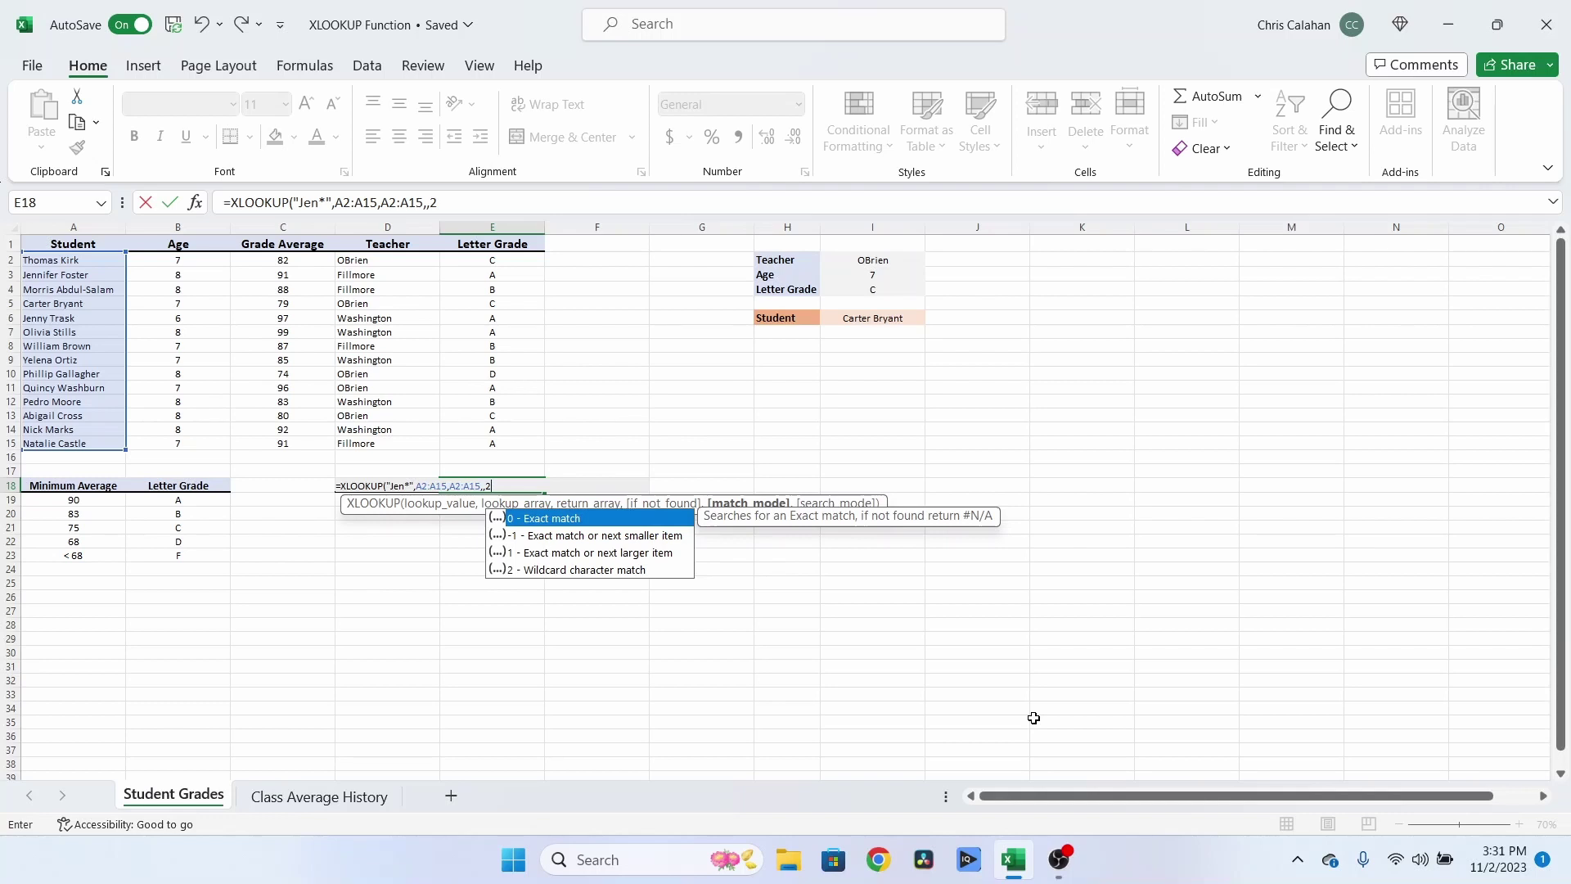
pyautogui.write(')')
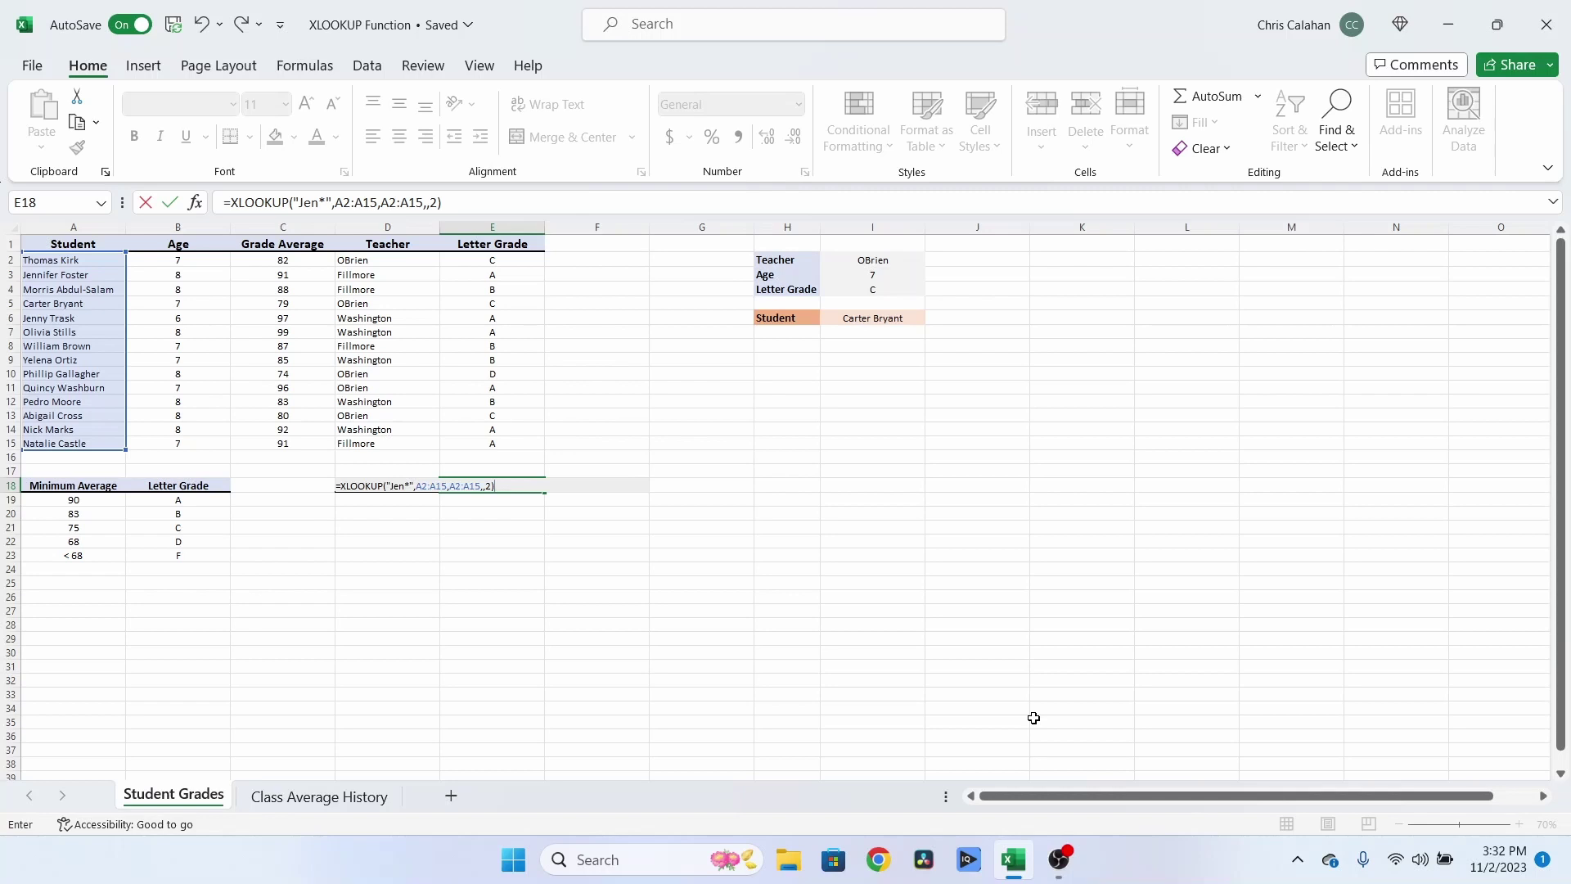
pyautogui.press('Return')
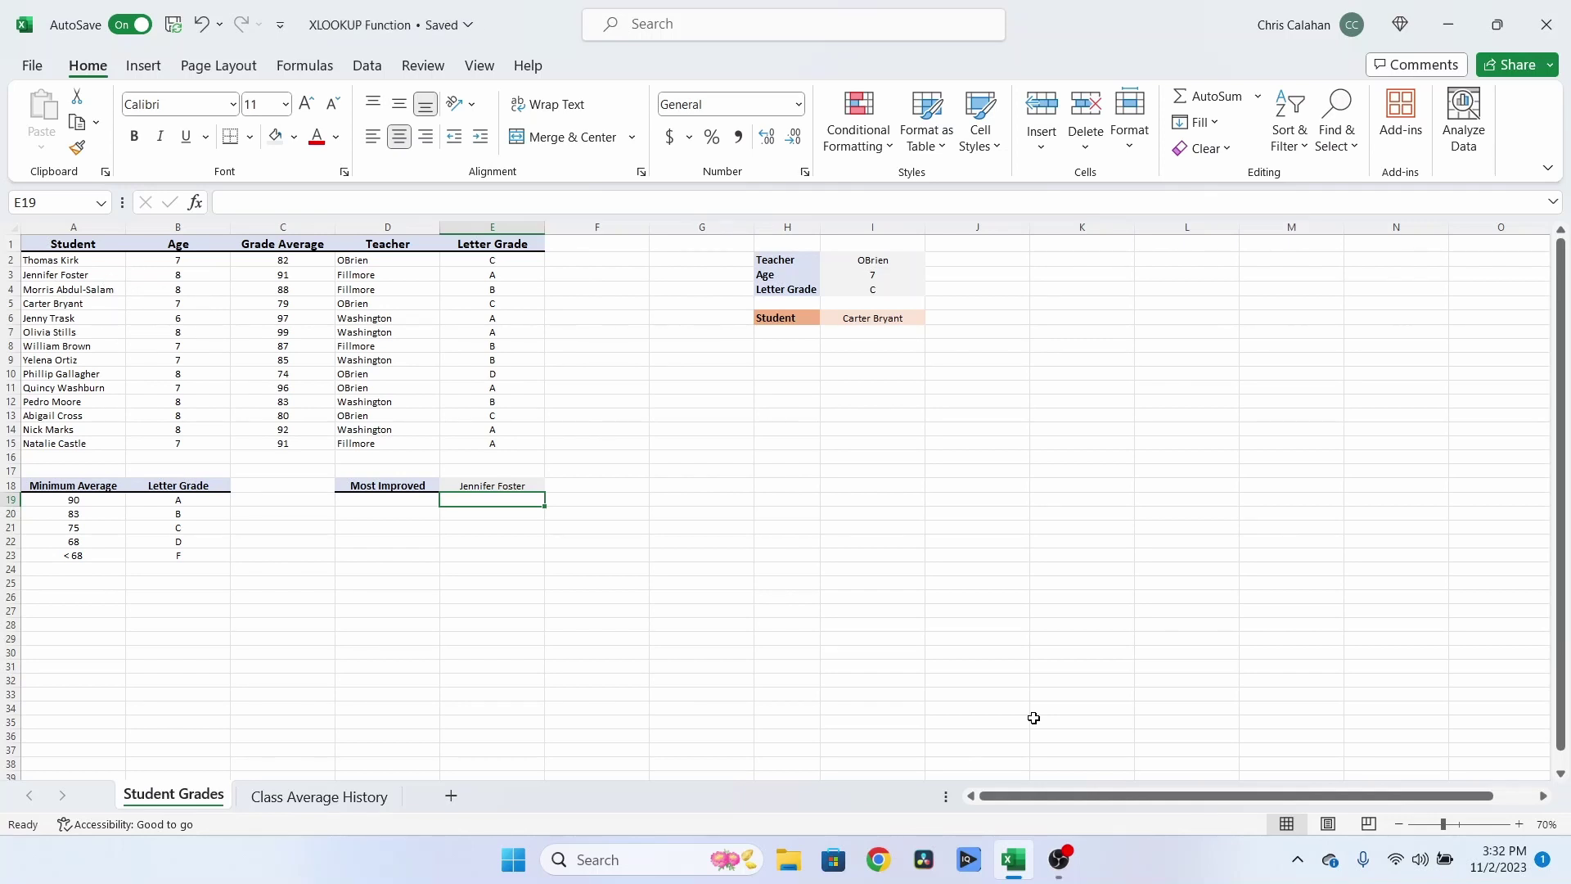
pyautogui.click(56, 325)
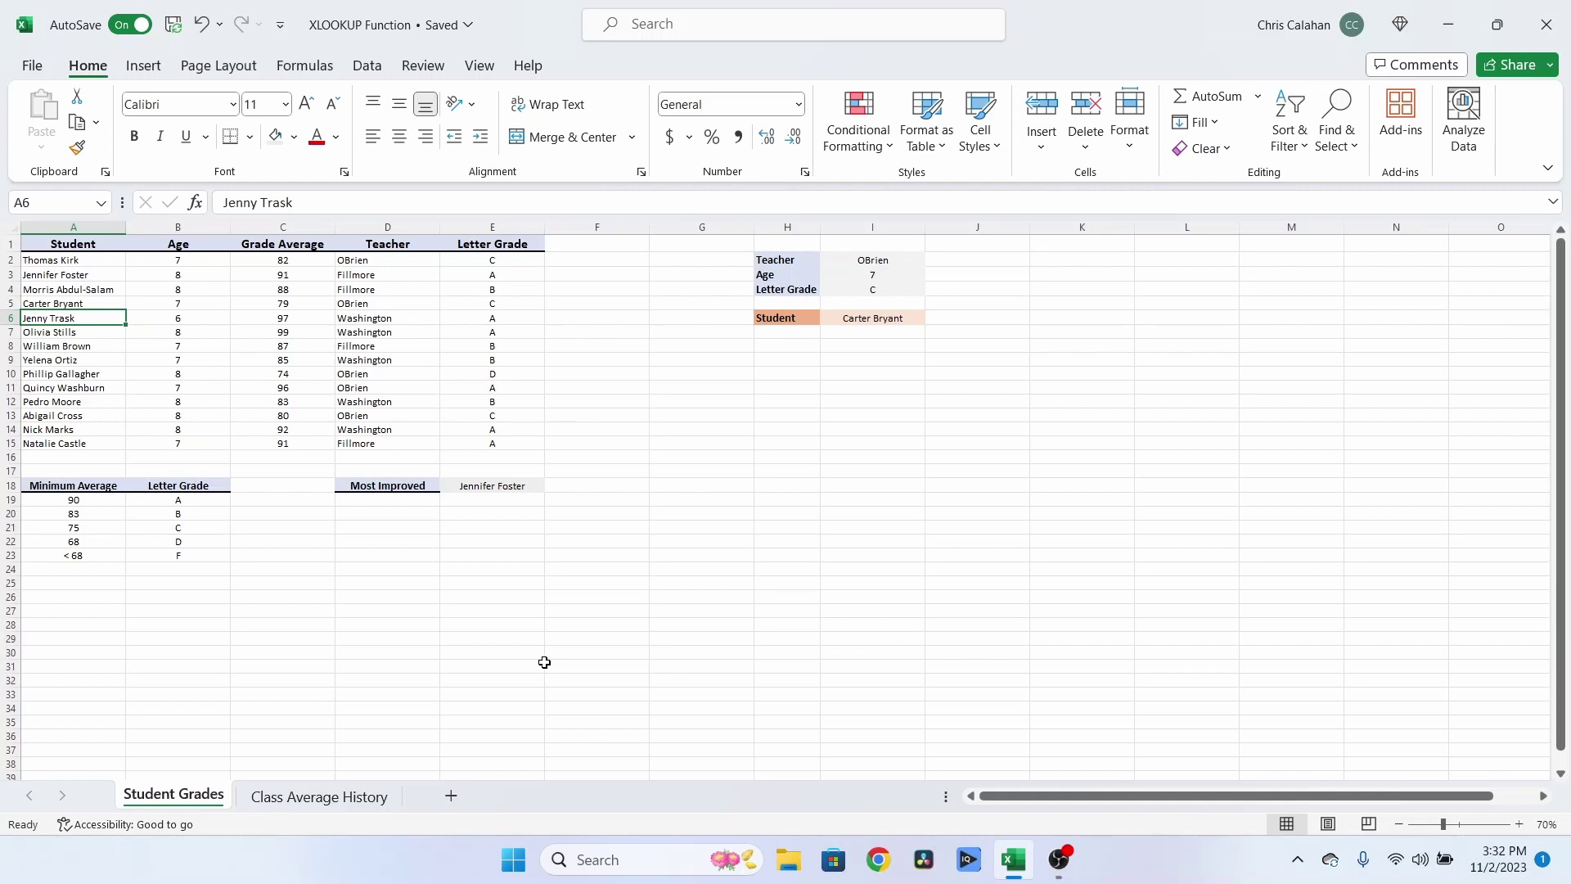
# Widen the E18 return array to A2:B15 so her age spills into F18.
pyautogui.click(498, 483)
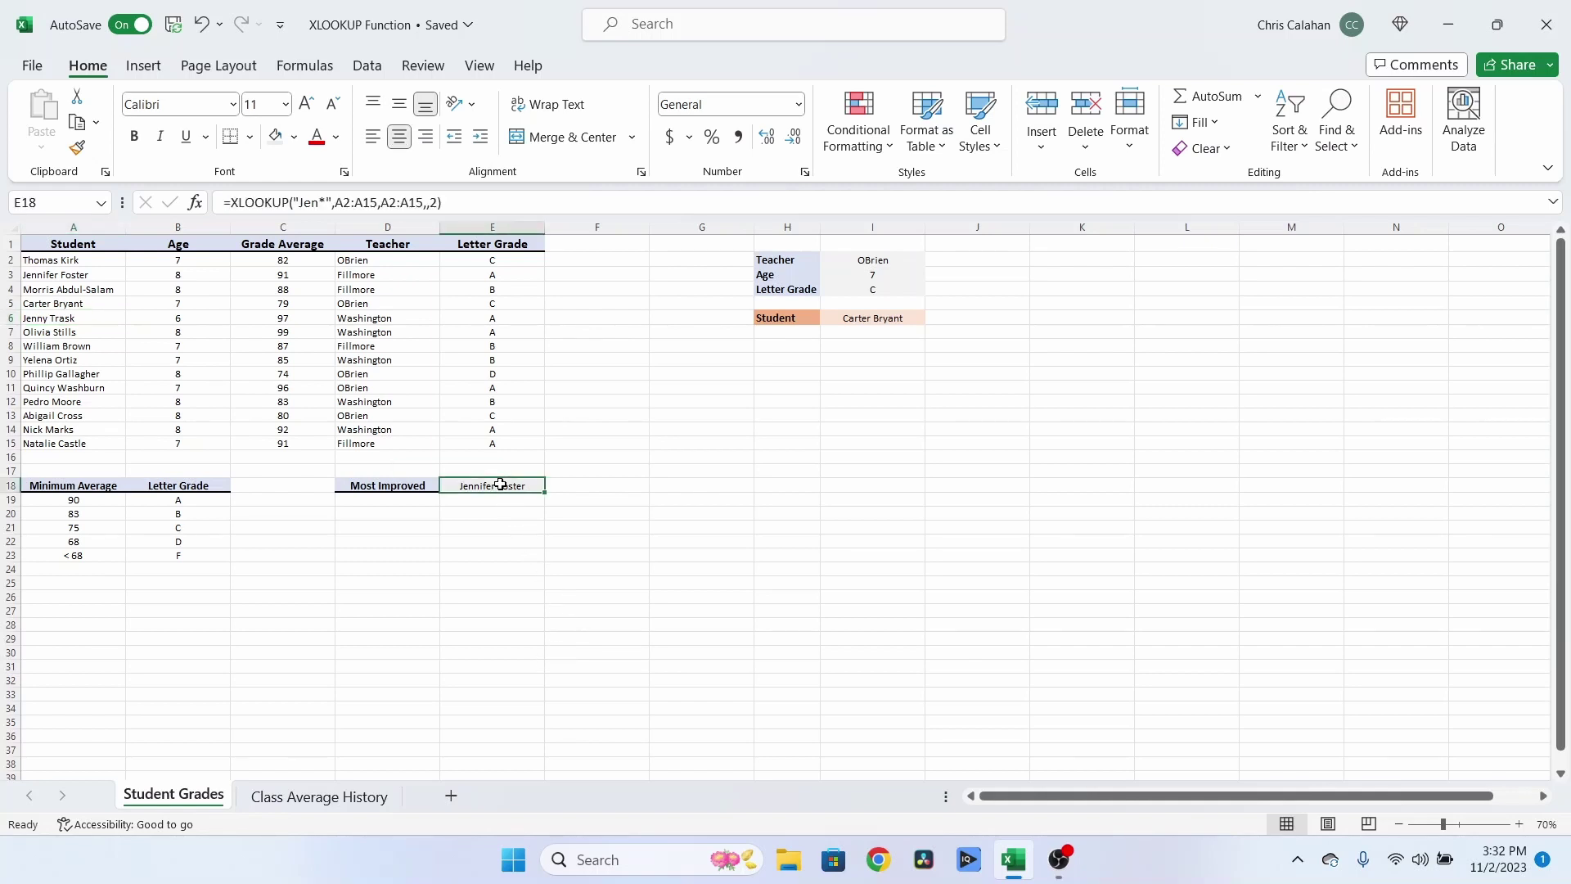
pyautogui.click(410, 201)
pyautogui.press('BackSpace')
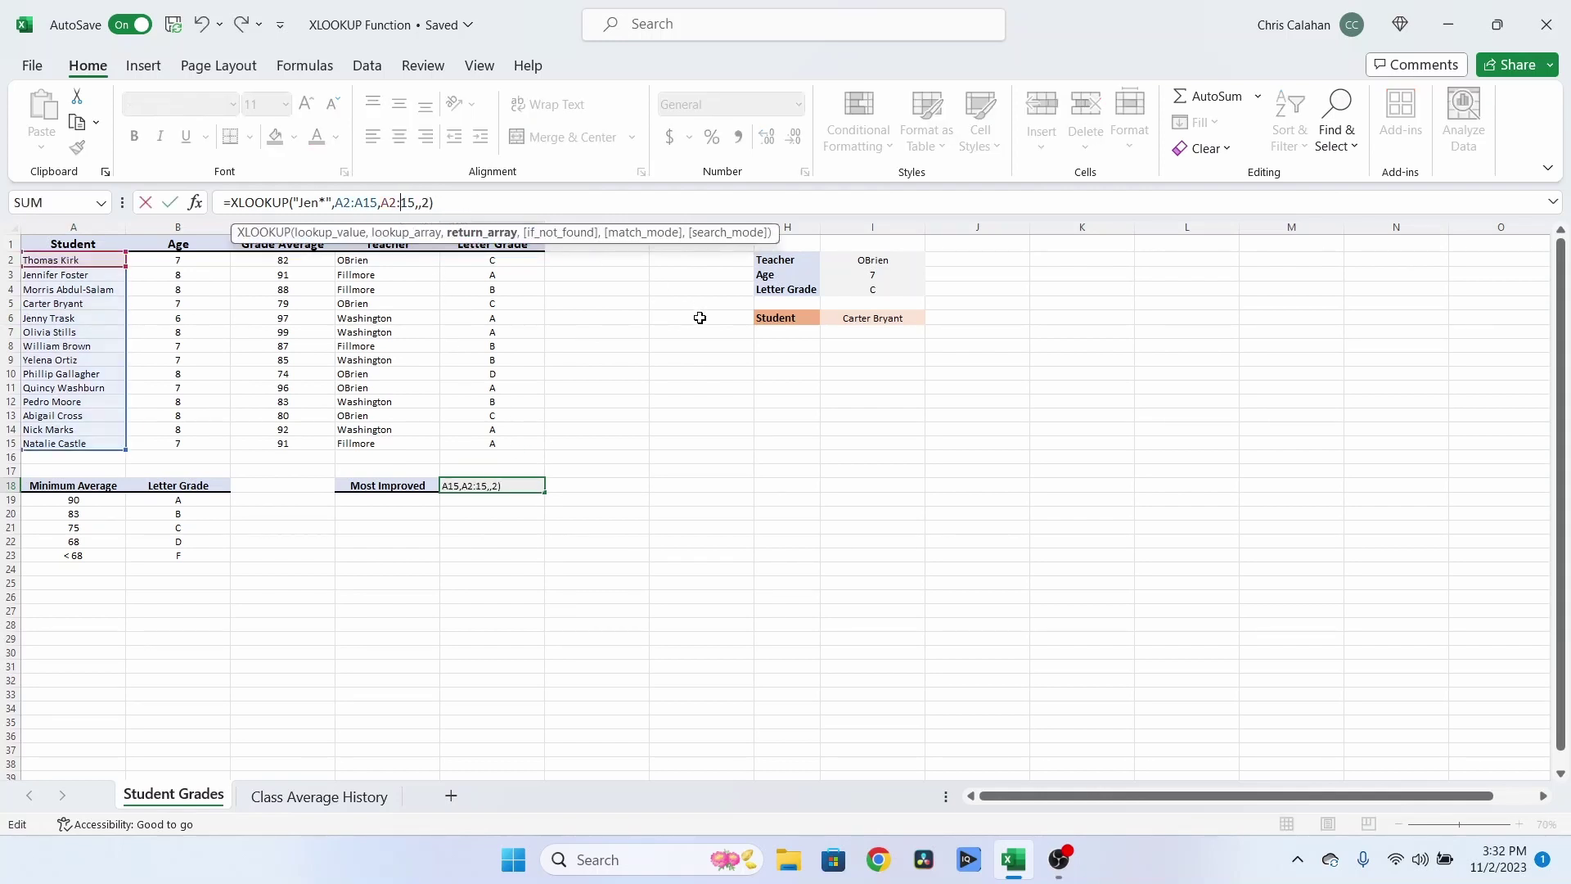
pyautogui.write('B')
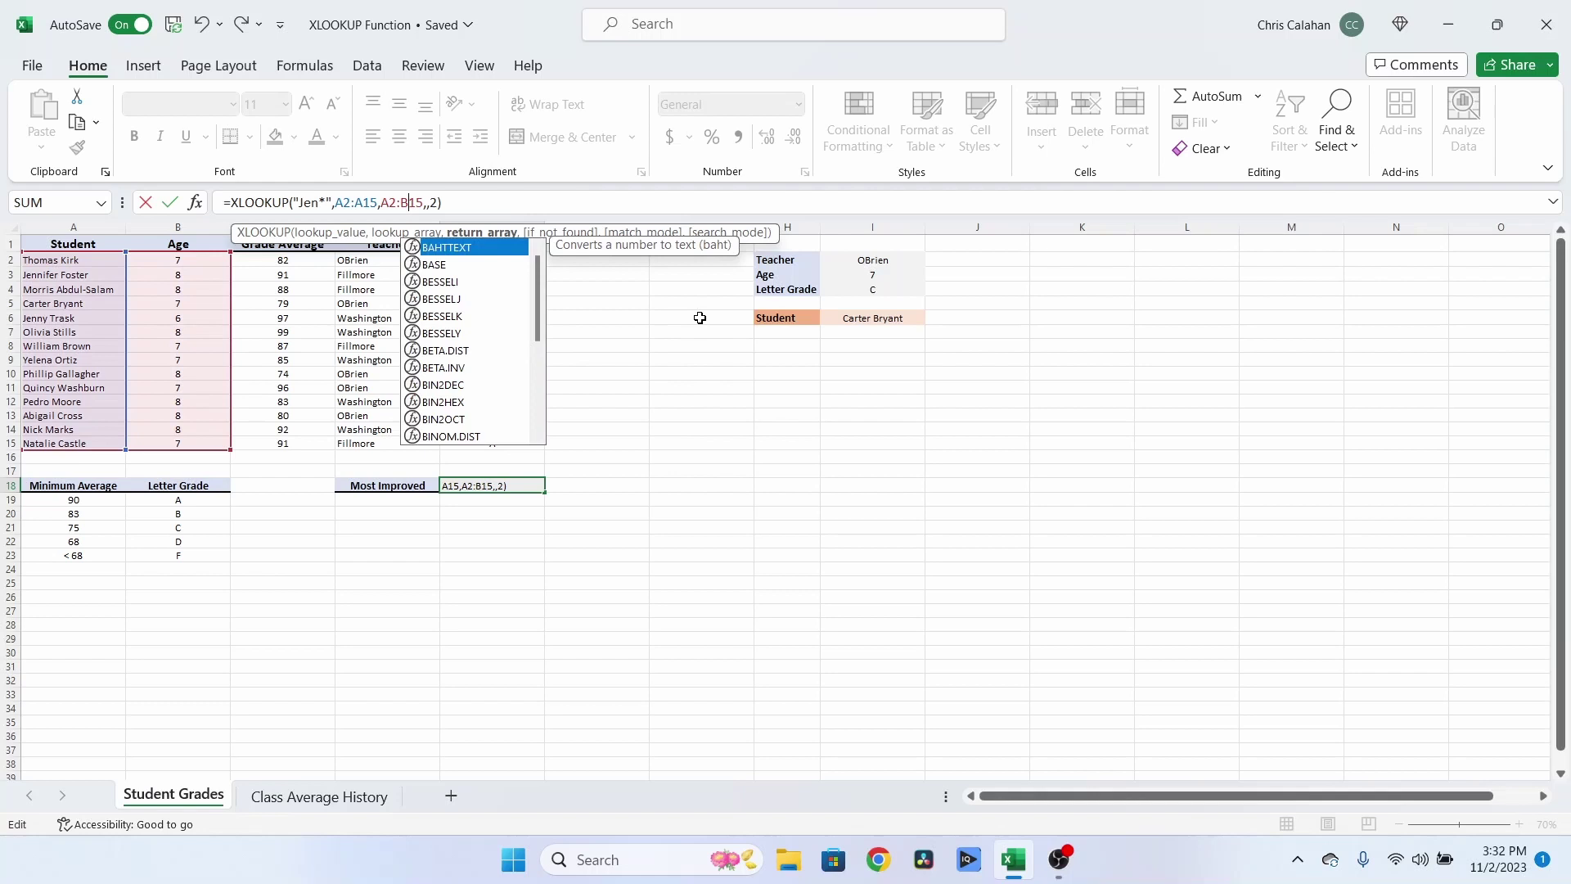
pyautogui.press('Return')
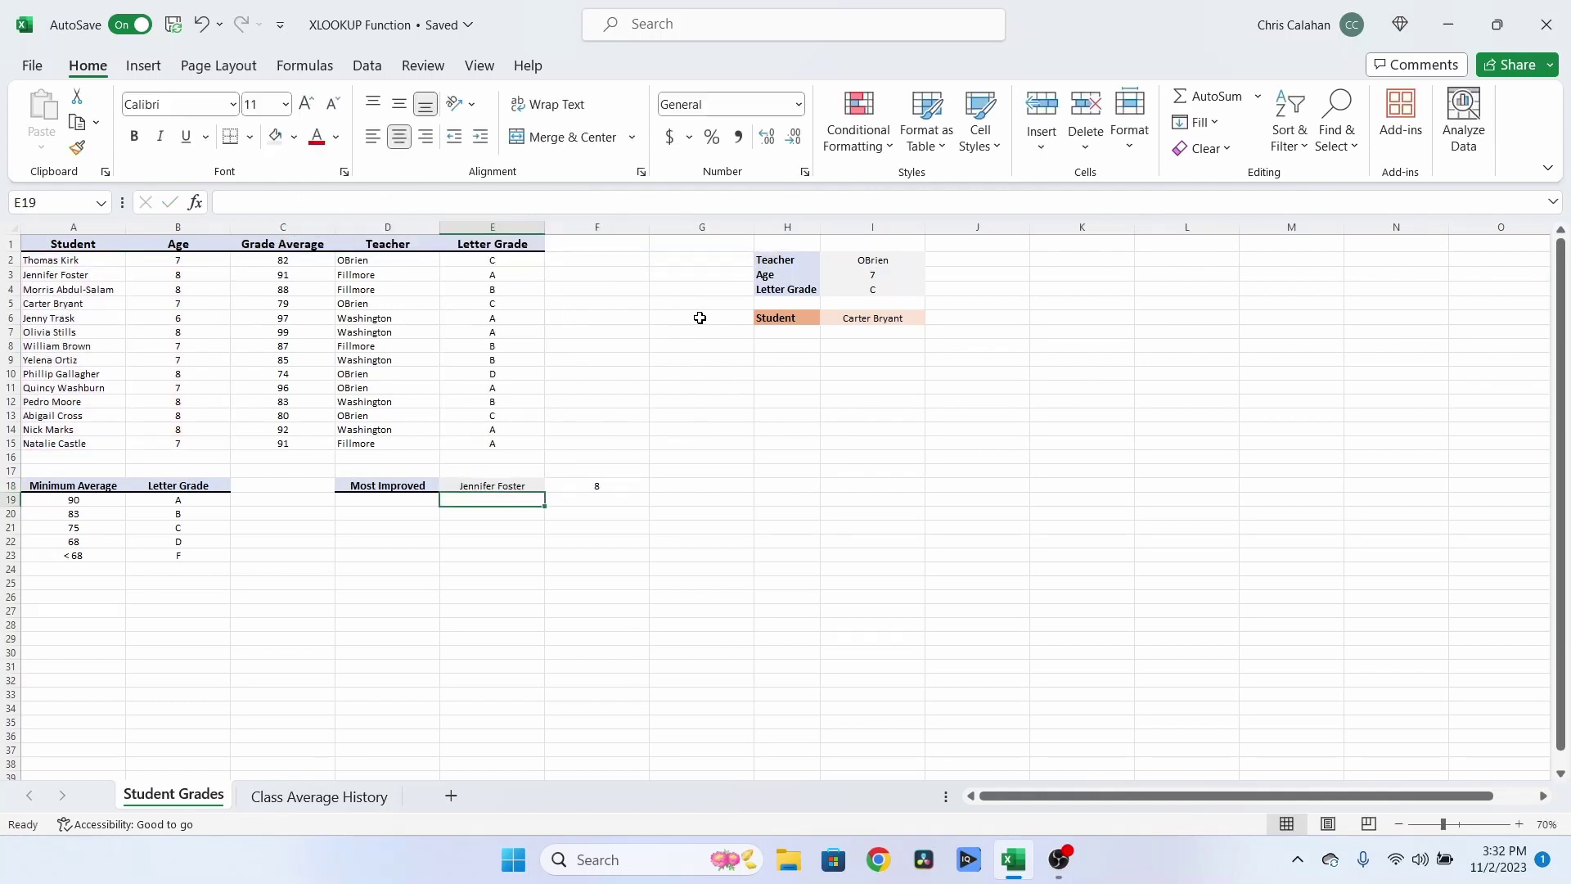
pyautogui.click(600, 482)
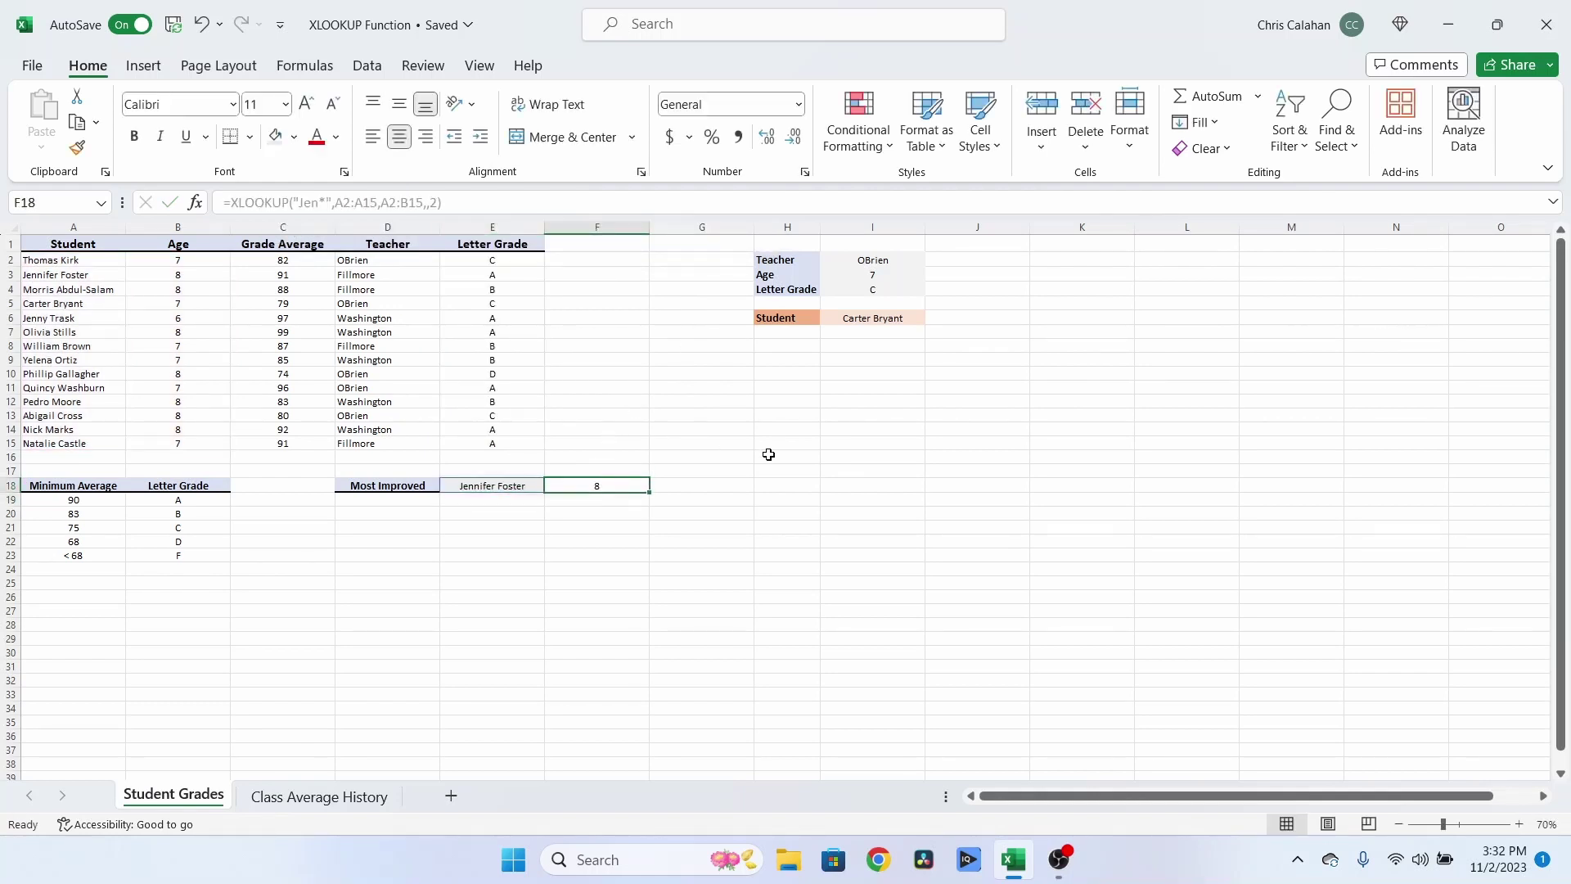
# Wrap the E18 formula in TRANSPOSE so the age appears below the name.
pyautogui.click(768, 455)
pyautogui.click(508, 492)
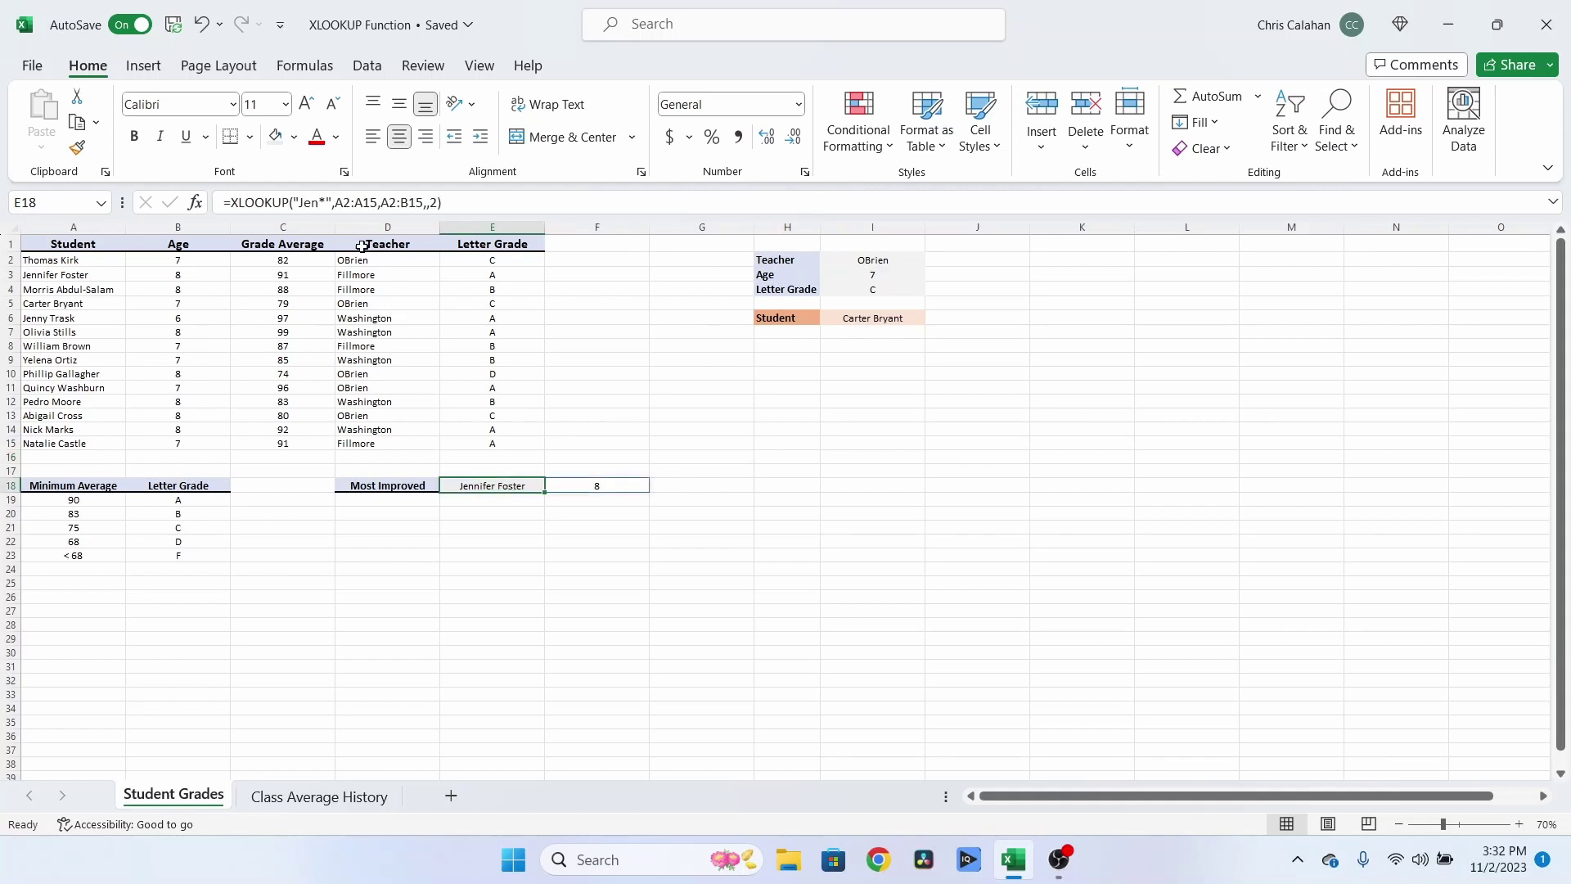
pyautogui.click(230, 202)
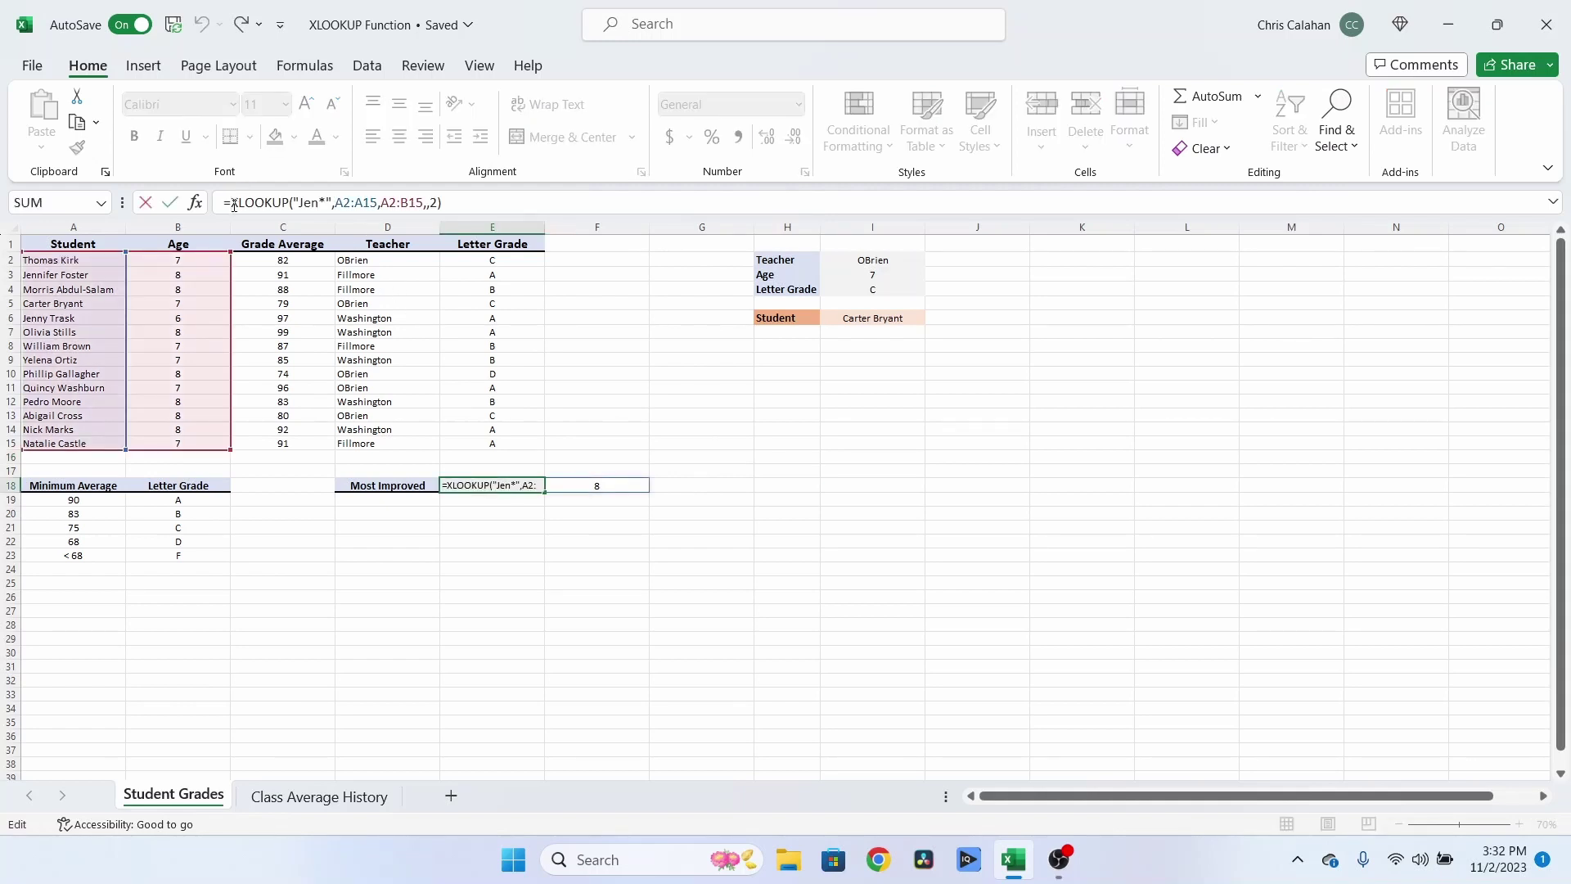
pyautogui.write('TR')
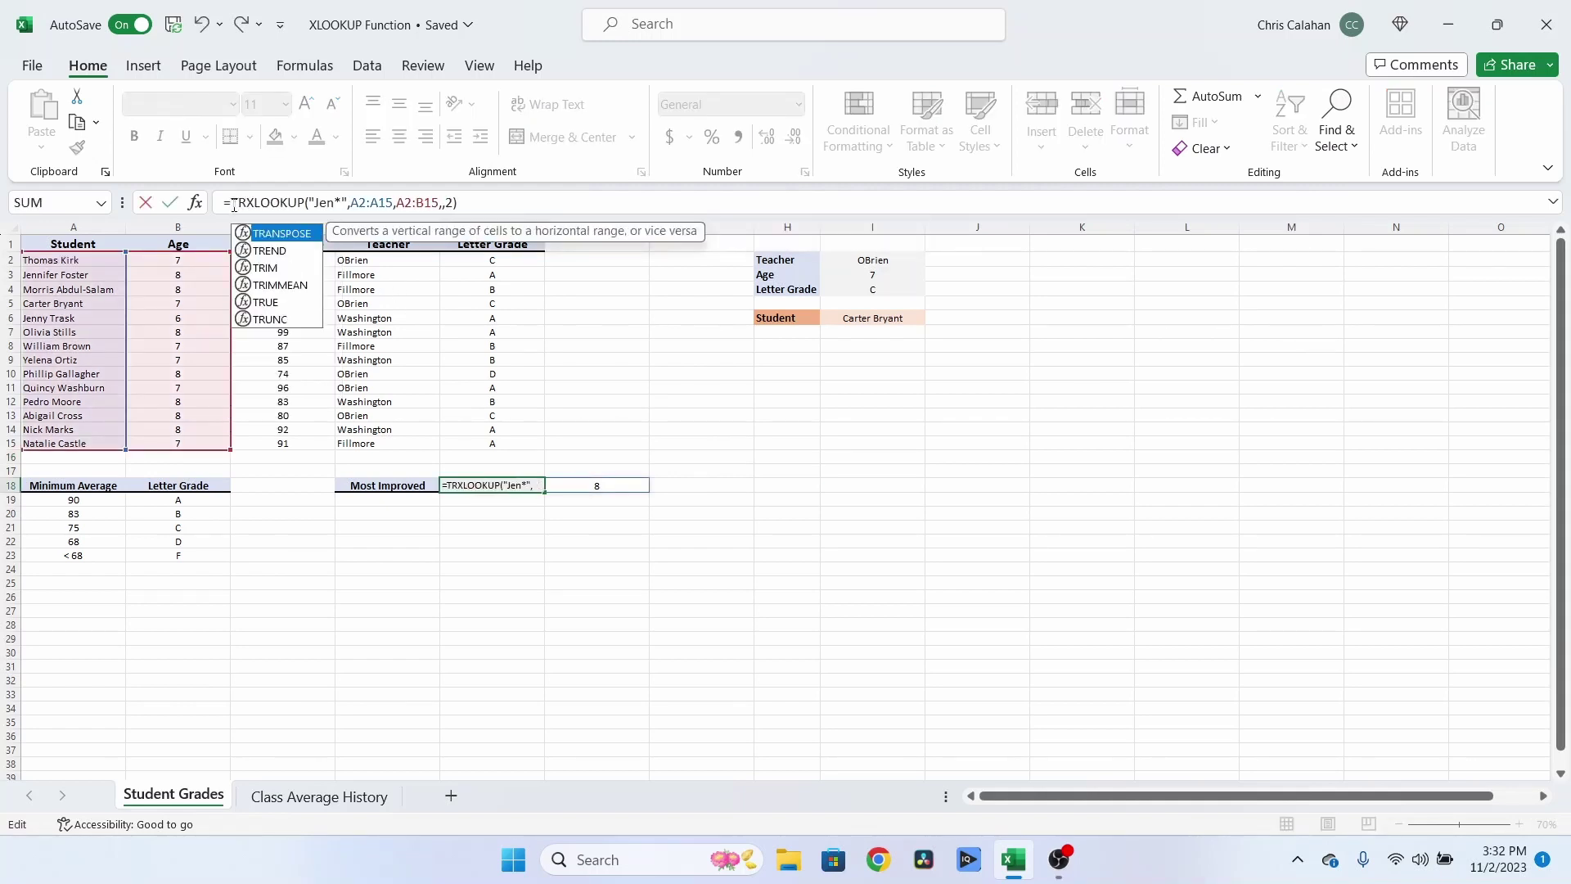
pyautogui.write('ANSPO')
pyautogui.press('Tab')
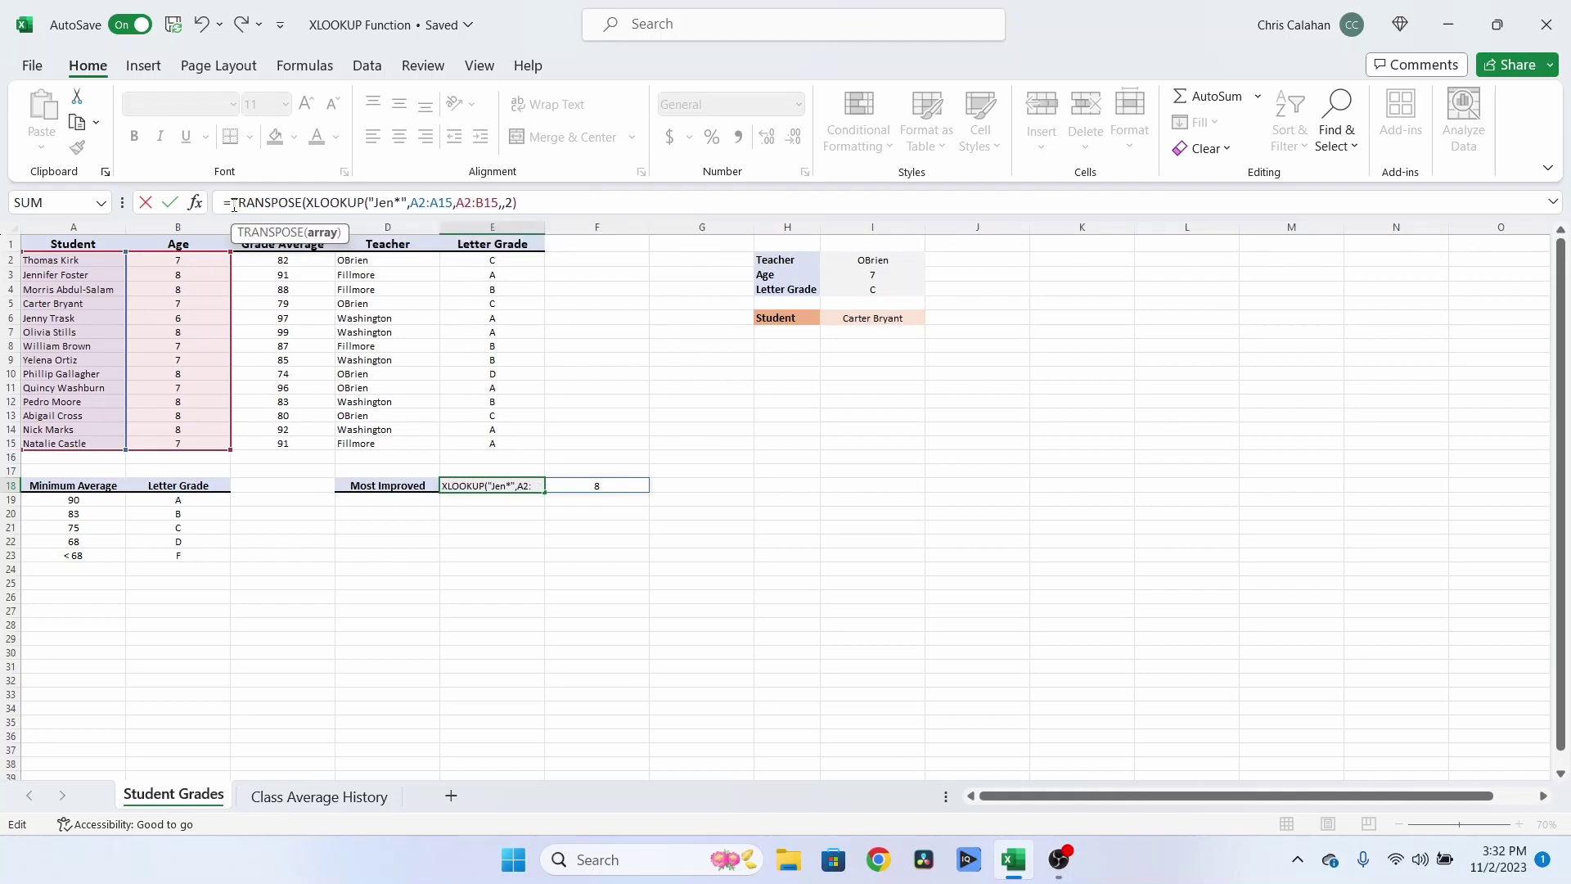
pyautogui.click(528, 203)
pyautogui.write(')')
pyautogui.press('Return')
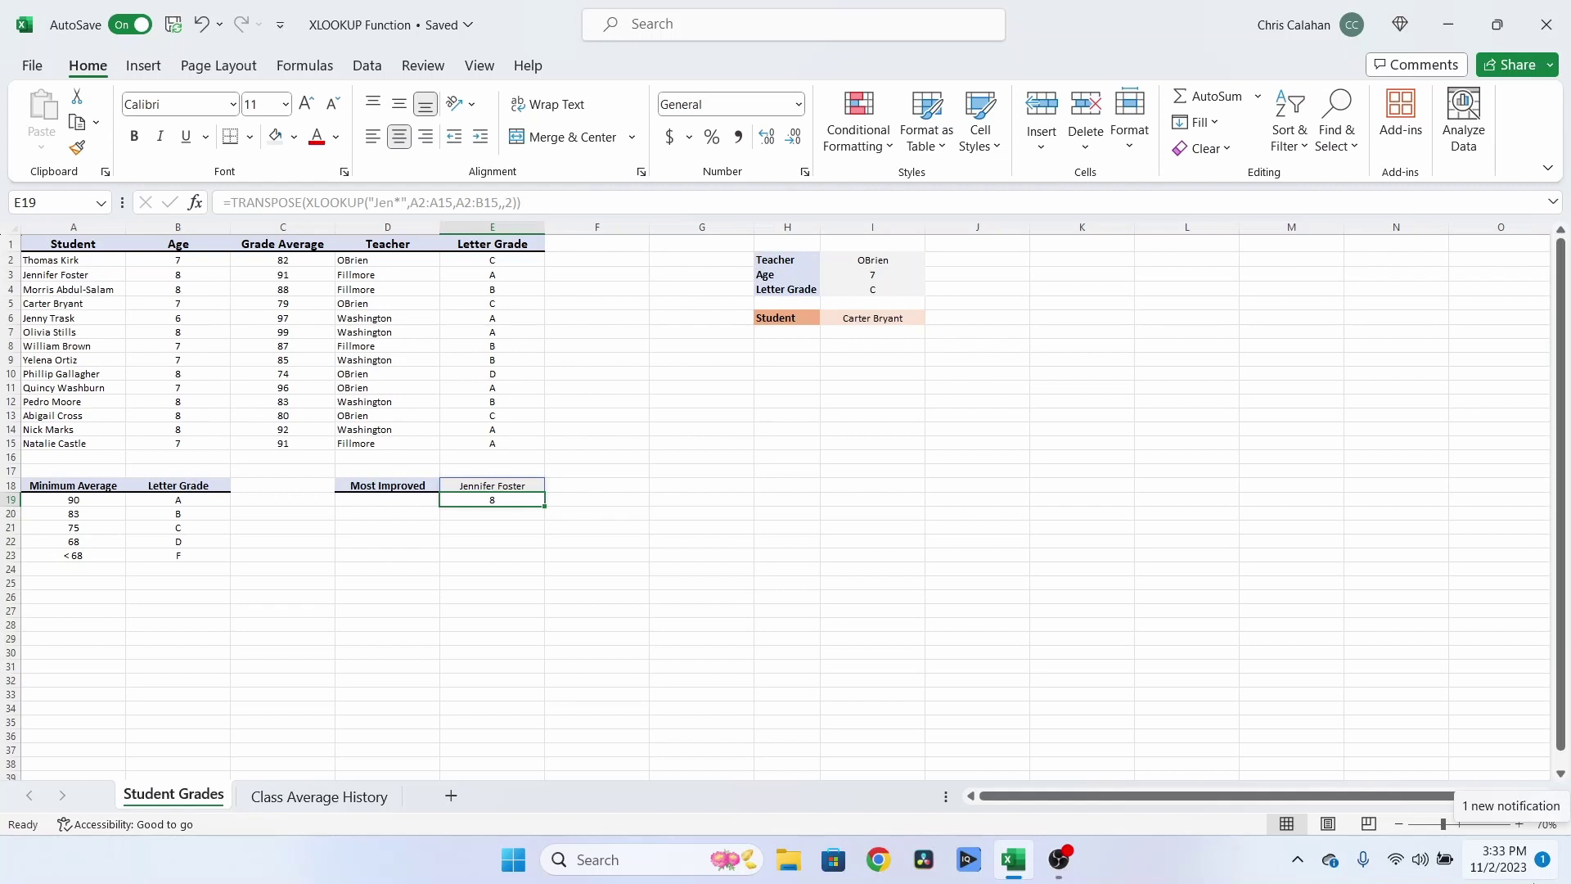
# On the Class Average History sheet, set teacher A13 to Fillmore, keeping month May.
pyautogui.click(319, 797)
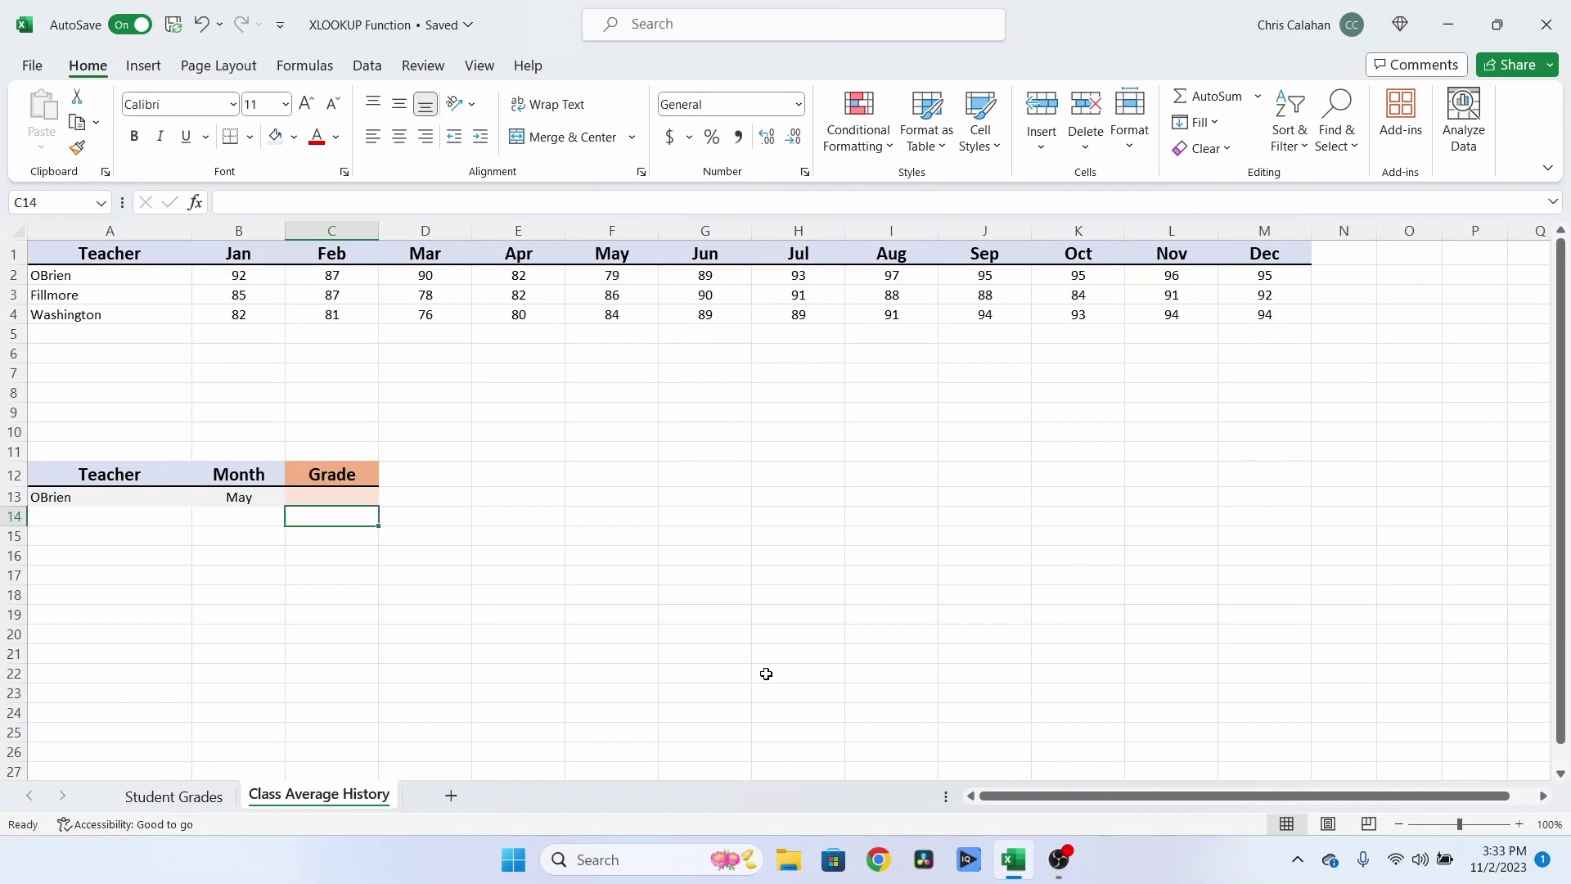
pyautogui.click(118, 501)
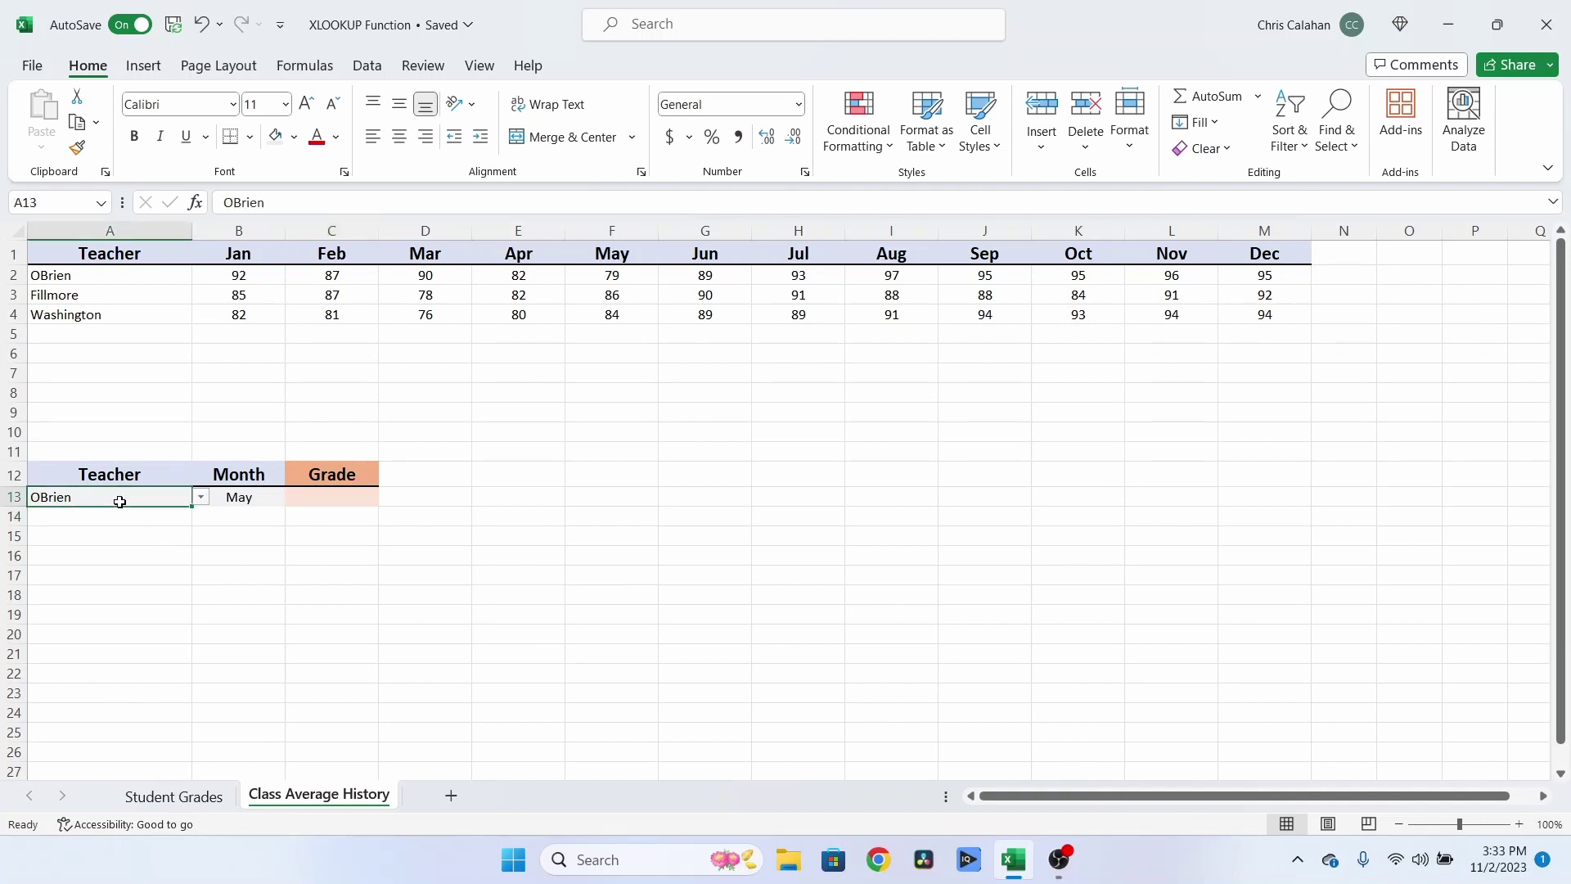
pyautogui.click(201, 498)
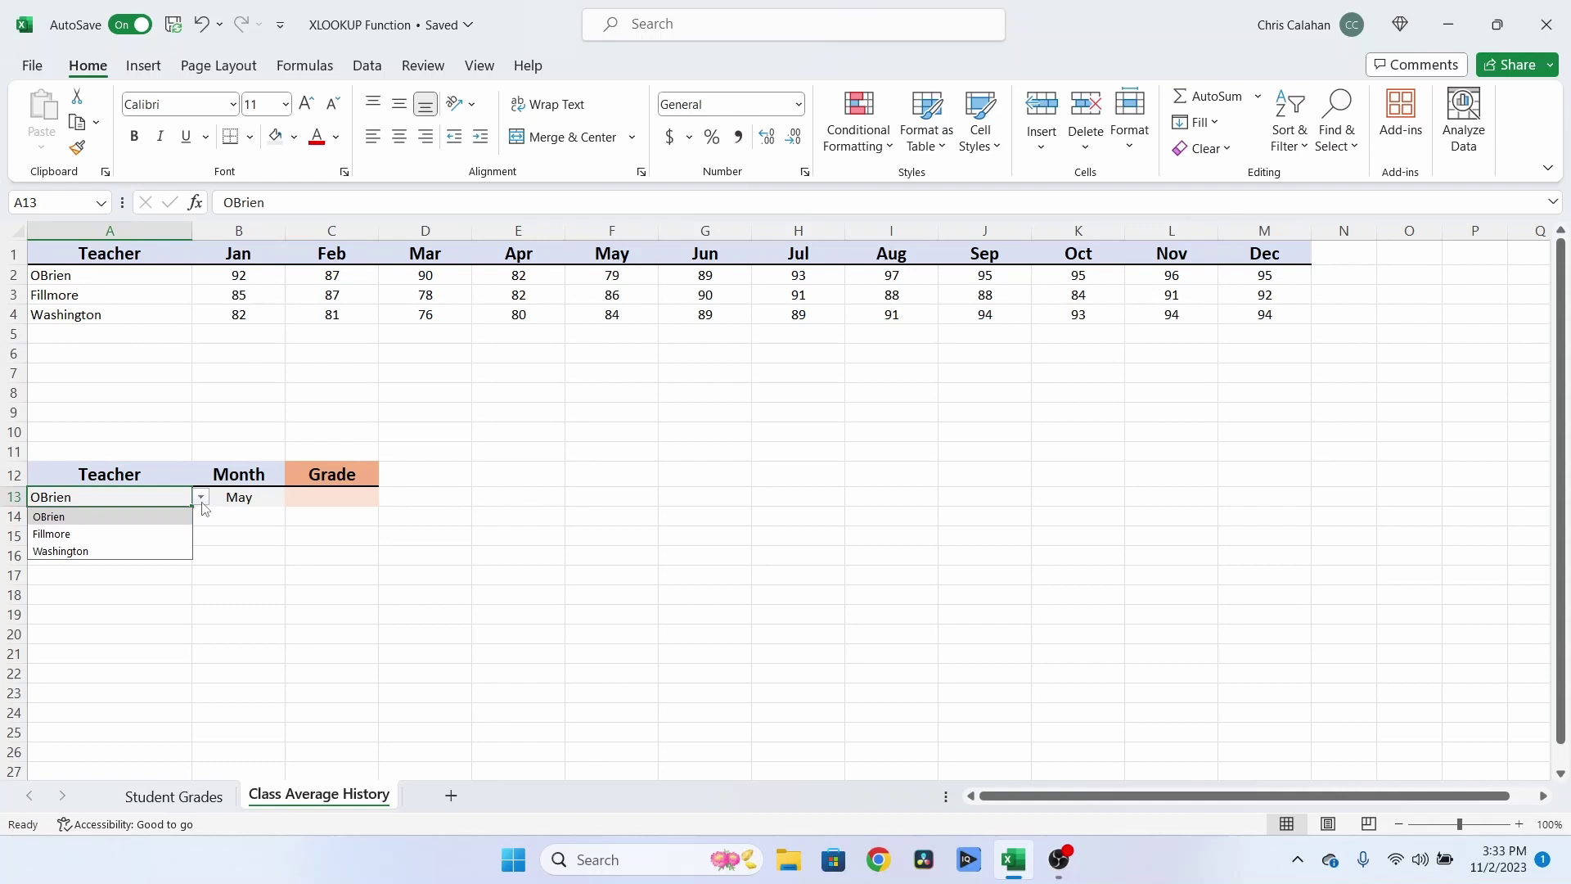
pyautogui.click(150, 534)
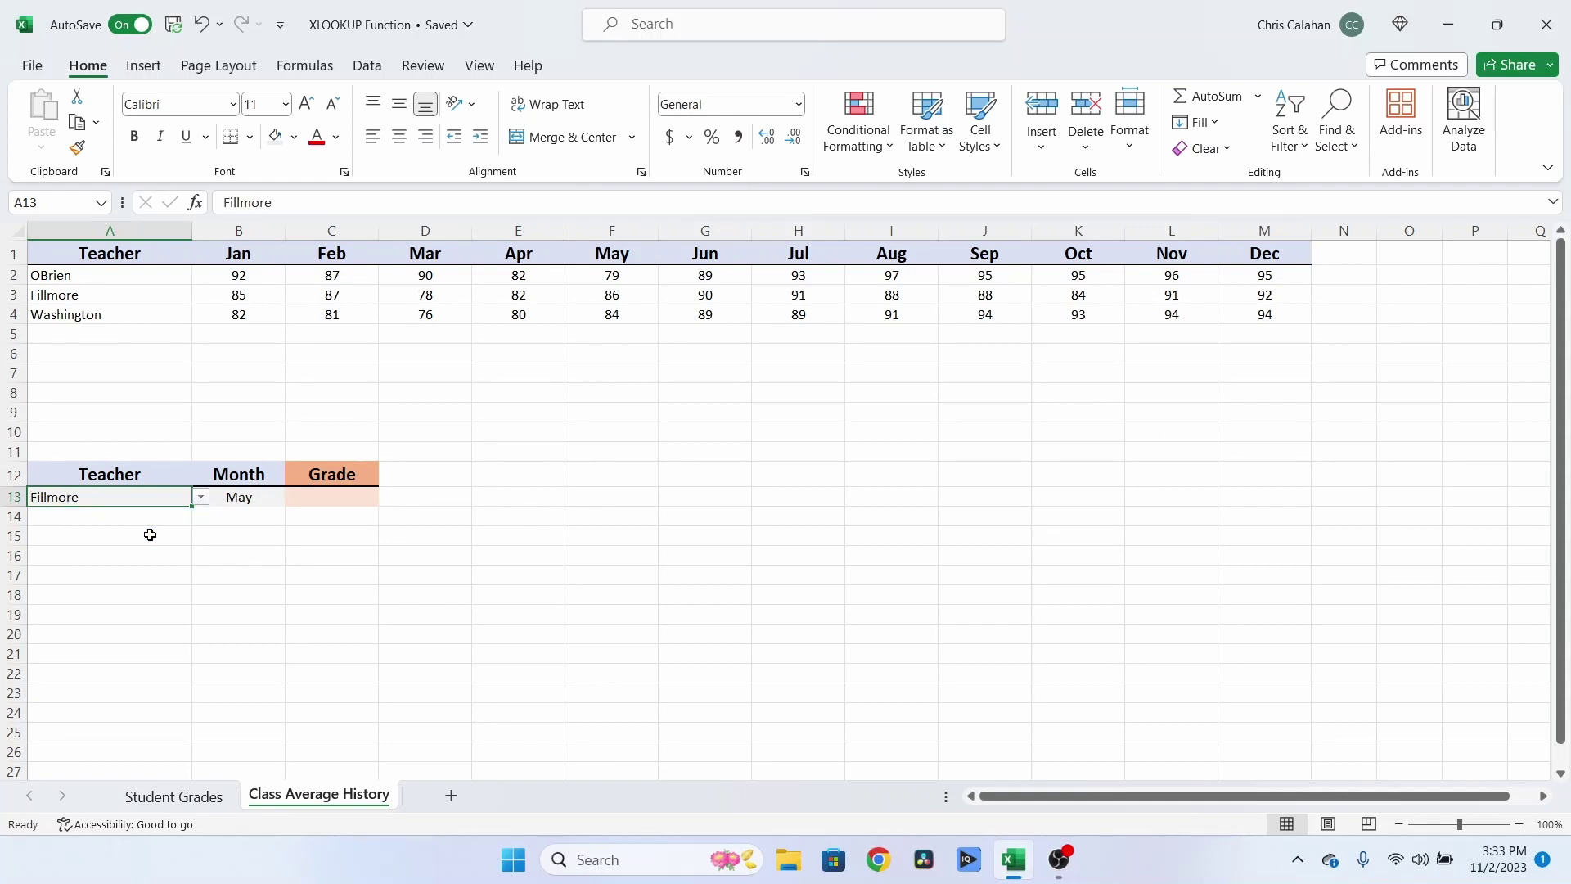
pyautogui.click(238, 498)
pyautogui.click(296, 499)
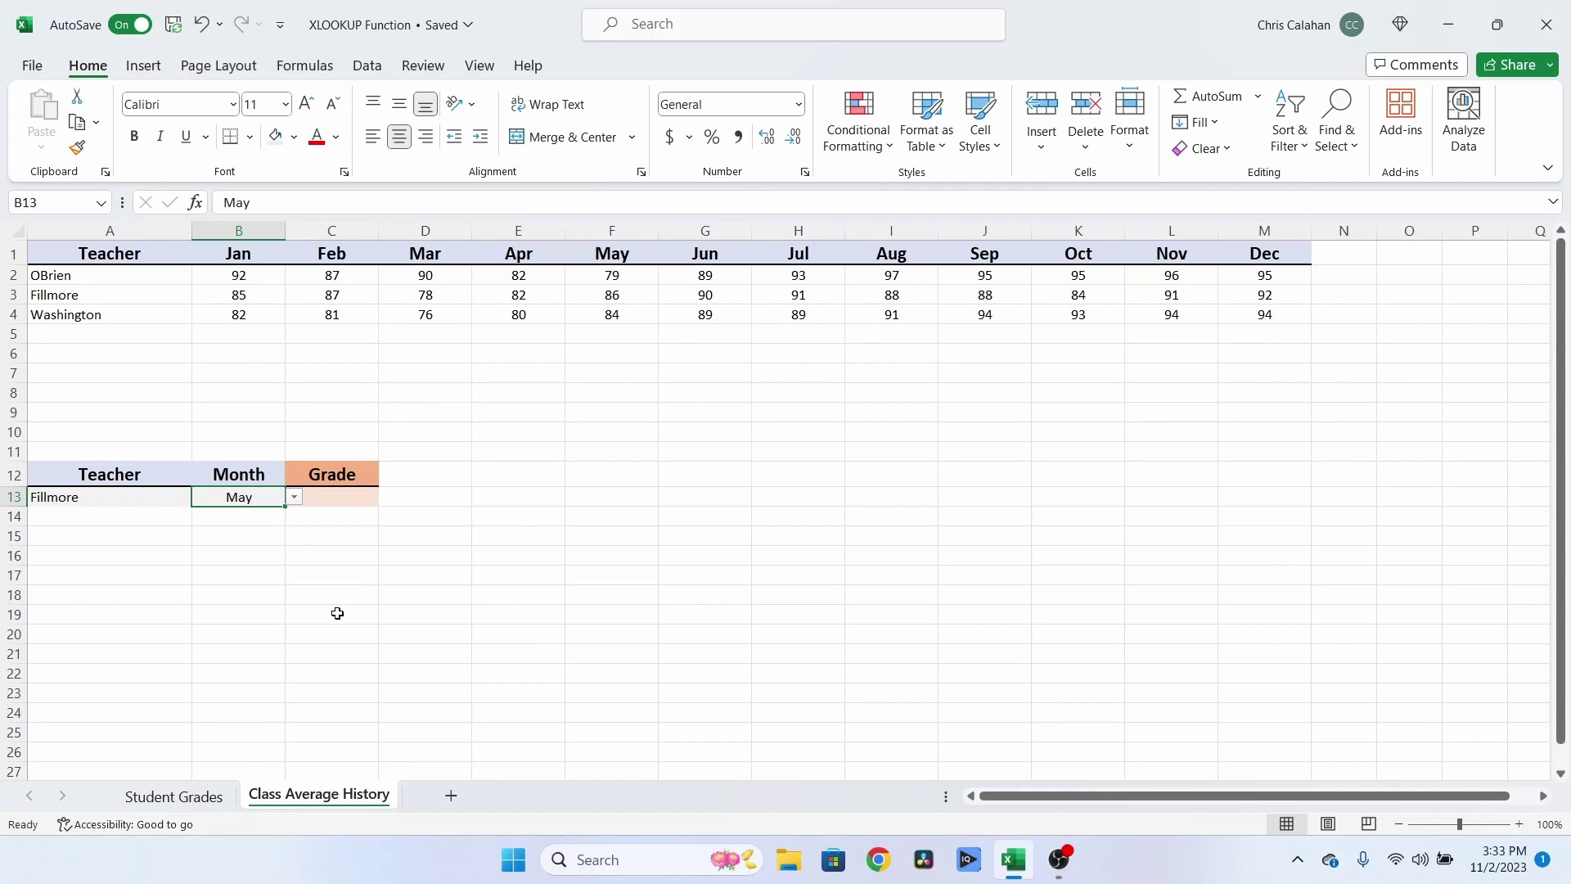
pyautogui.click(322, 495)
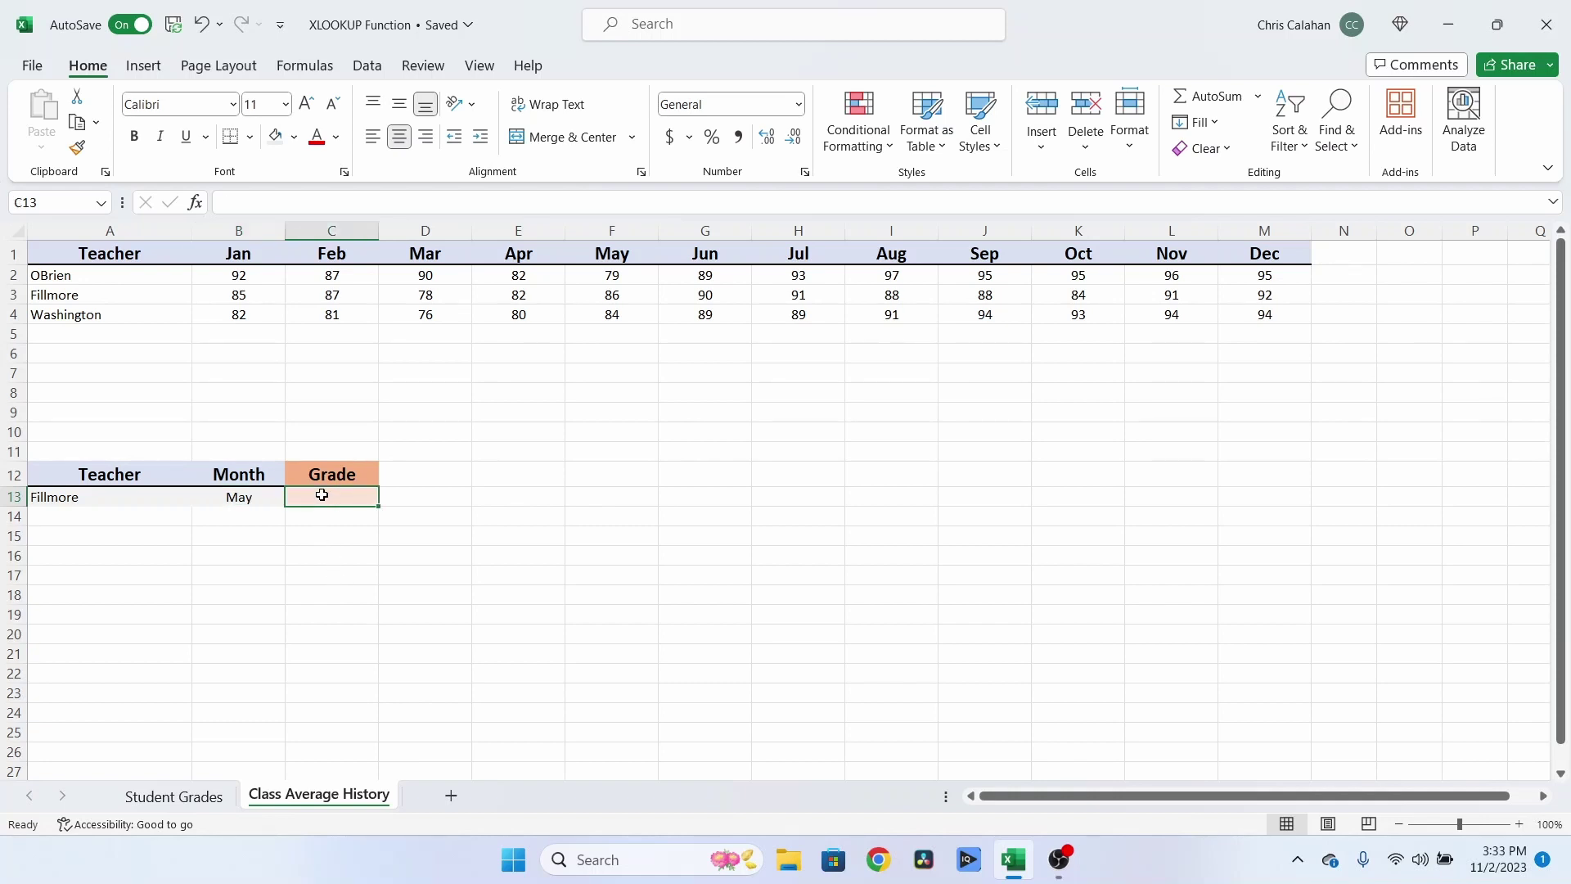
pyautogui.write('=xl')
# Enter =XLOOKUP(A13,A2:A4,XLOOKUP(B13,B1:M1,B2:M4)) in C13, returning 86.
pyautogui.press('Tab')
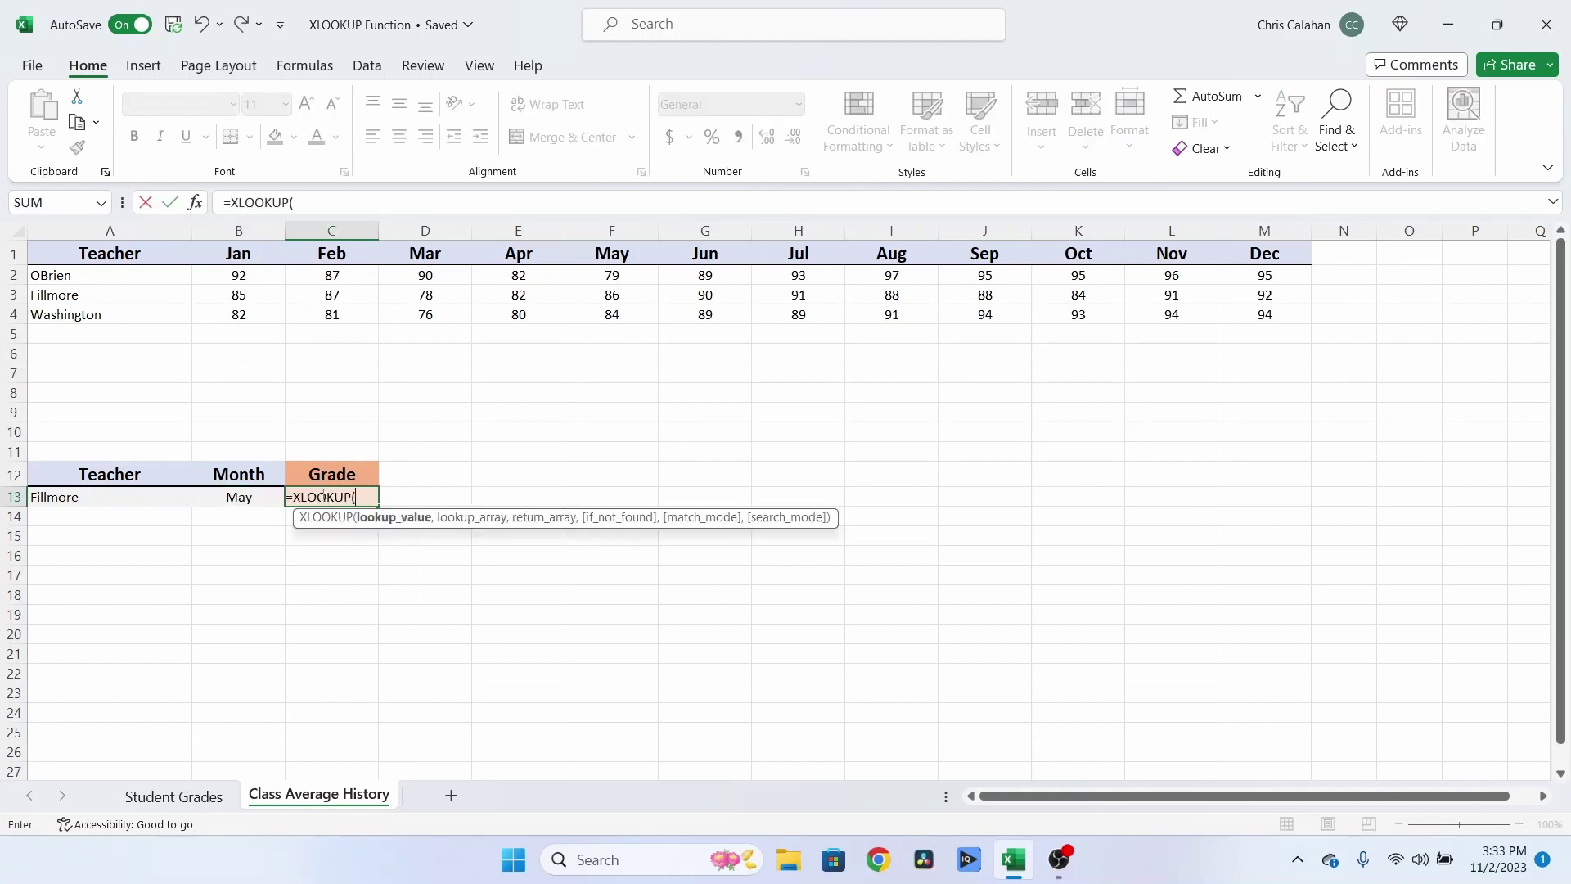
pyautogui.click(117, 493)
pyautogui.write(',')
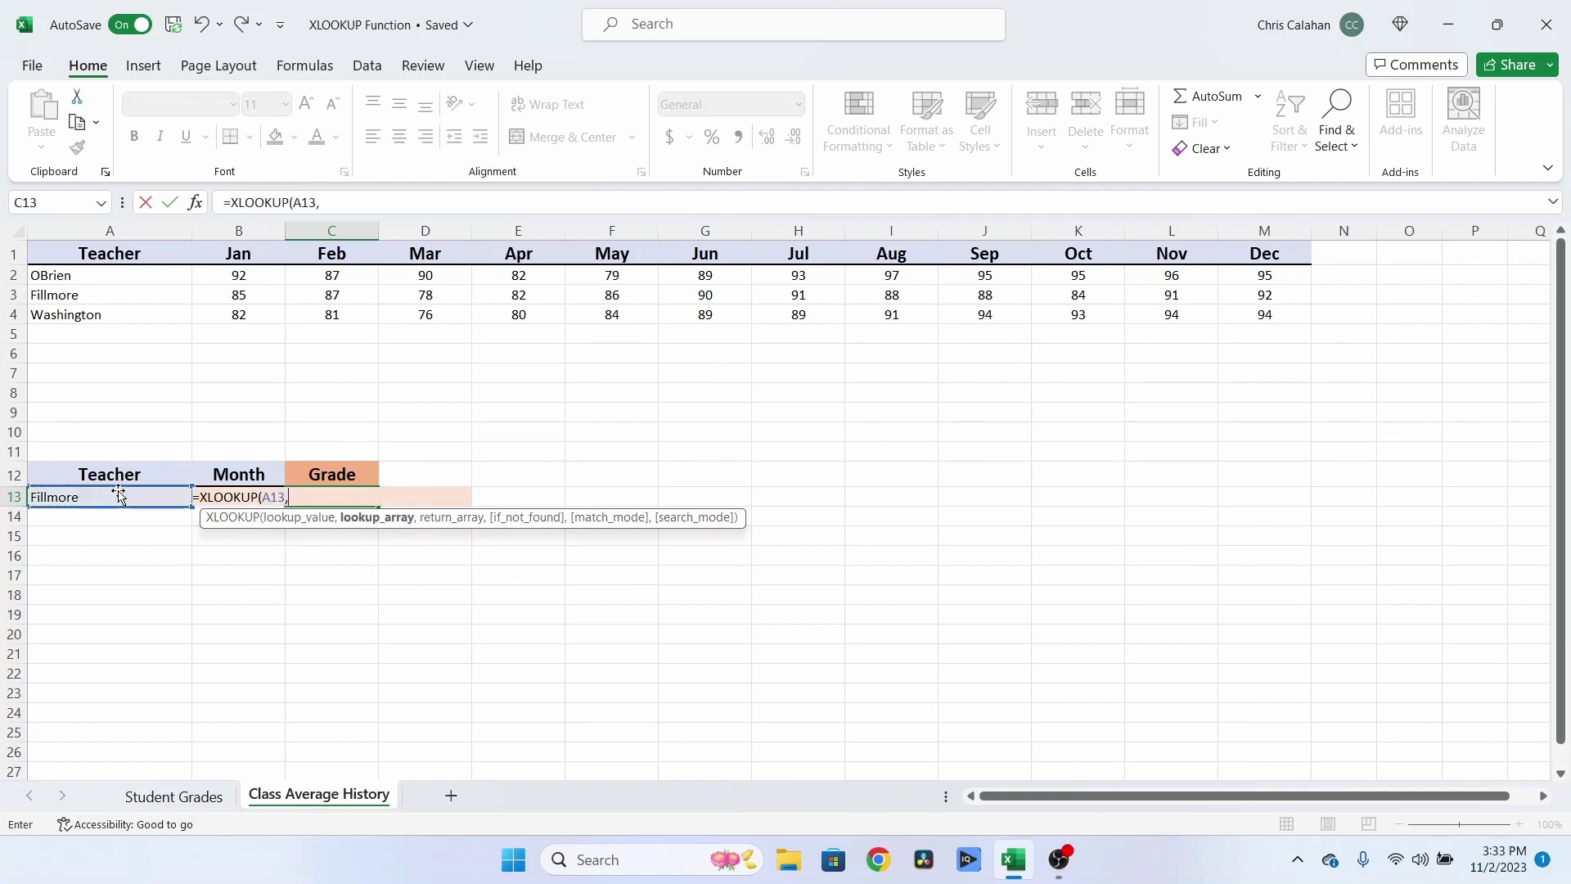
pyautogui.moveTo(69, 275); pyautogui.dragTo(74, 304)
pyautogui.write(',')
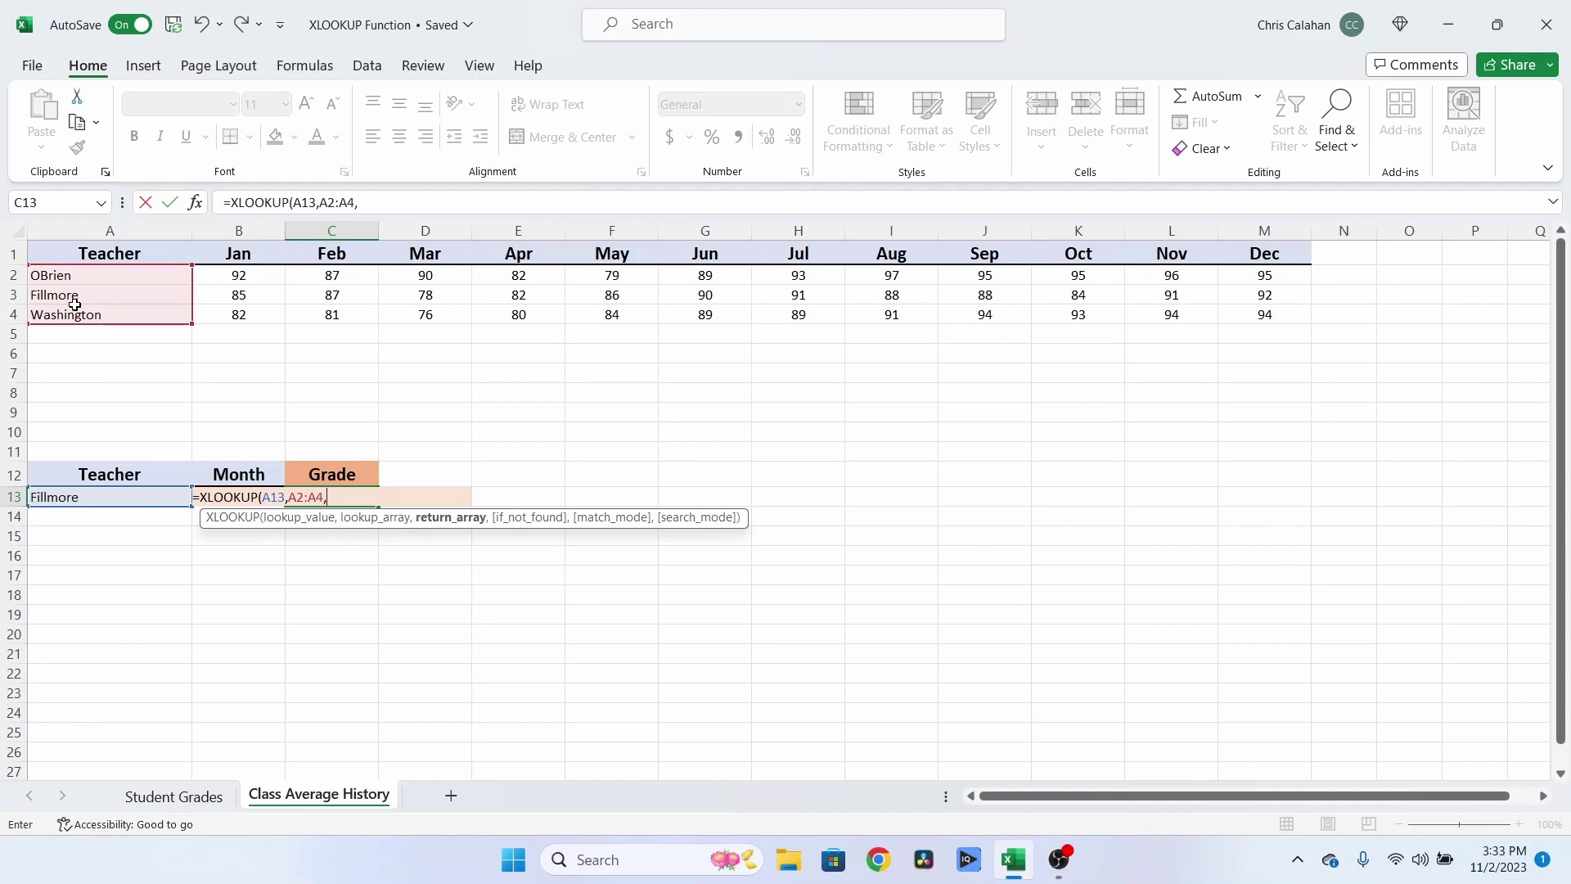
pyautogui.write('x')
pyautogui.press('Tab')
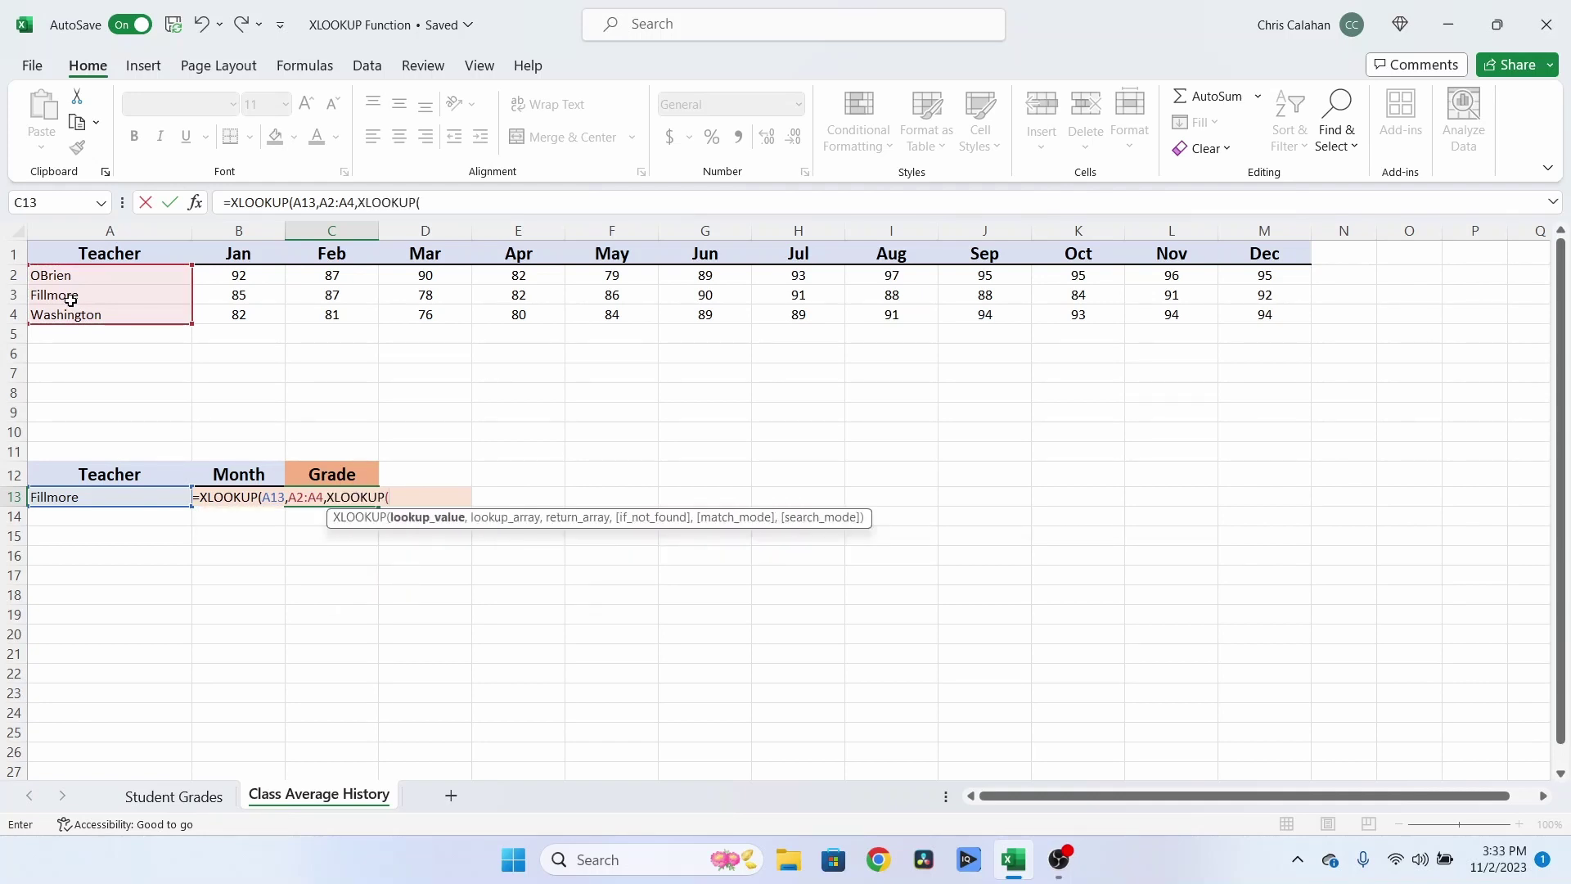
pyautogui.write('B13')
pyautogui.write(',')
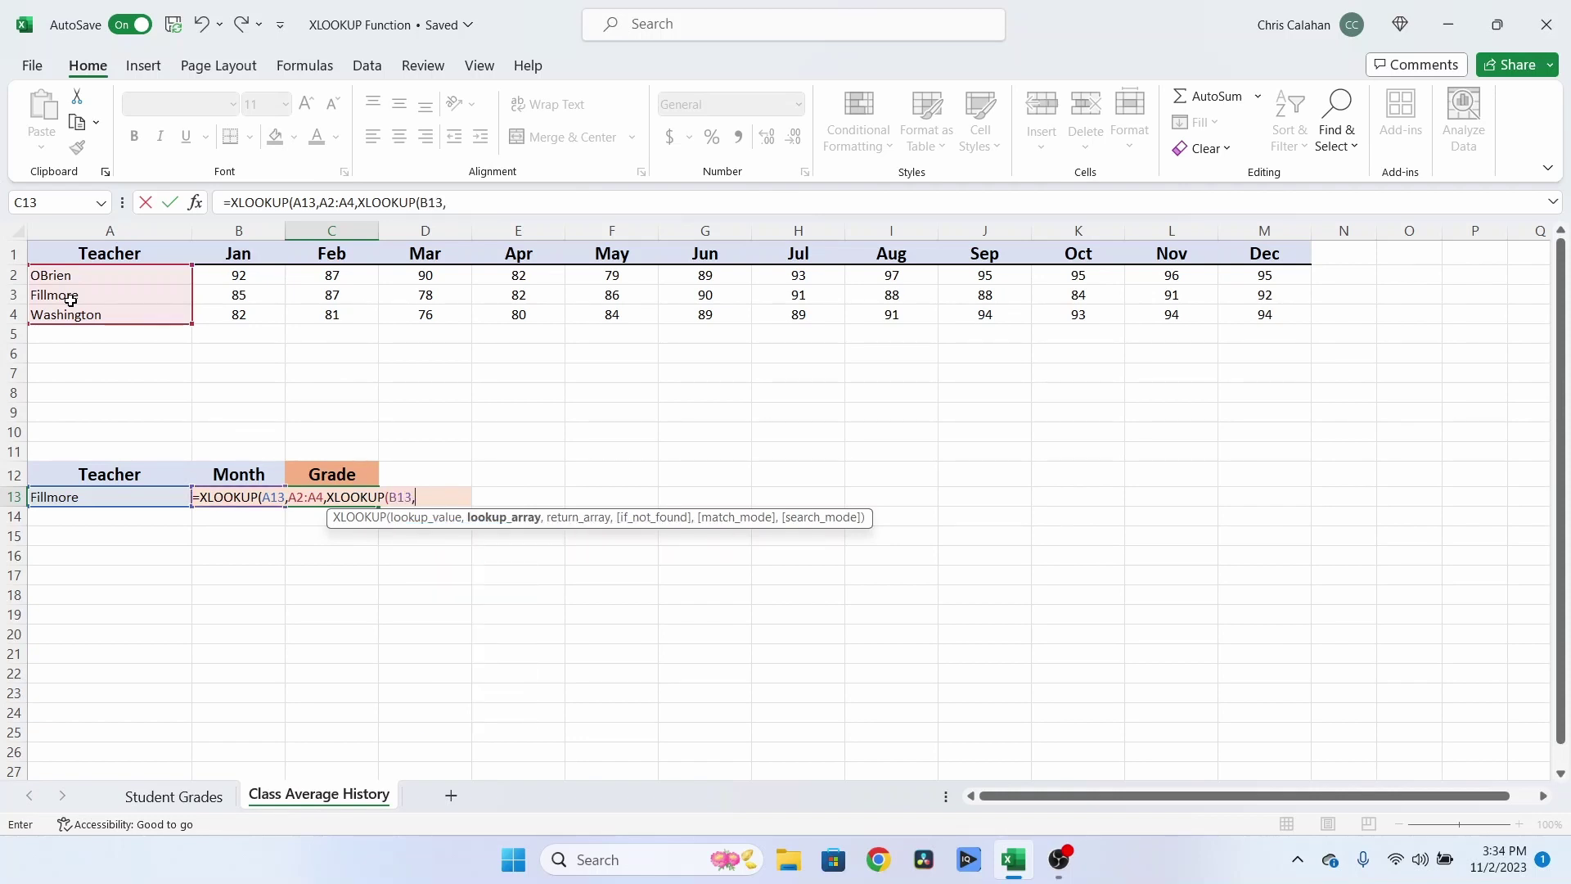
pyautogui.moveTo(233, 253); pyautogui.dragTo(1245, 258)
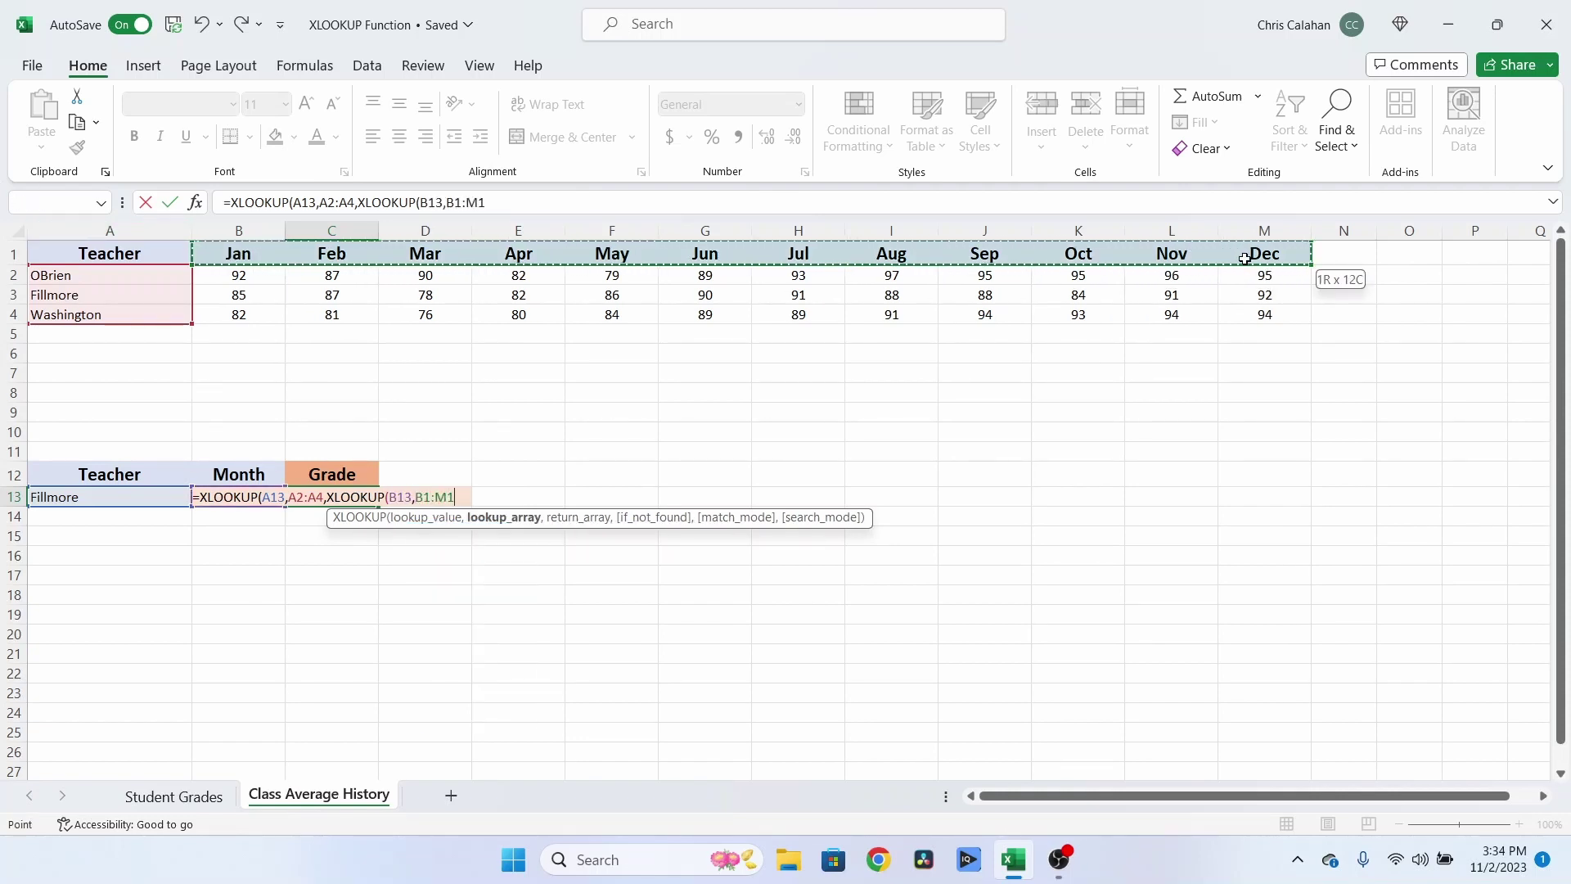
pyautogui.write(',')
pyautogui.moveTo(238, 275)
pyautogui.mouseDown()
pyautogui.moveTo(333, 295)
pyautogui.moveTo(1249, 316)
pyautogui.mouseUp()
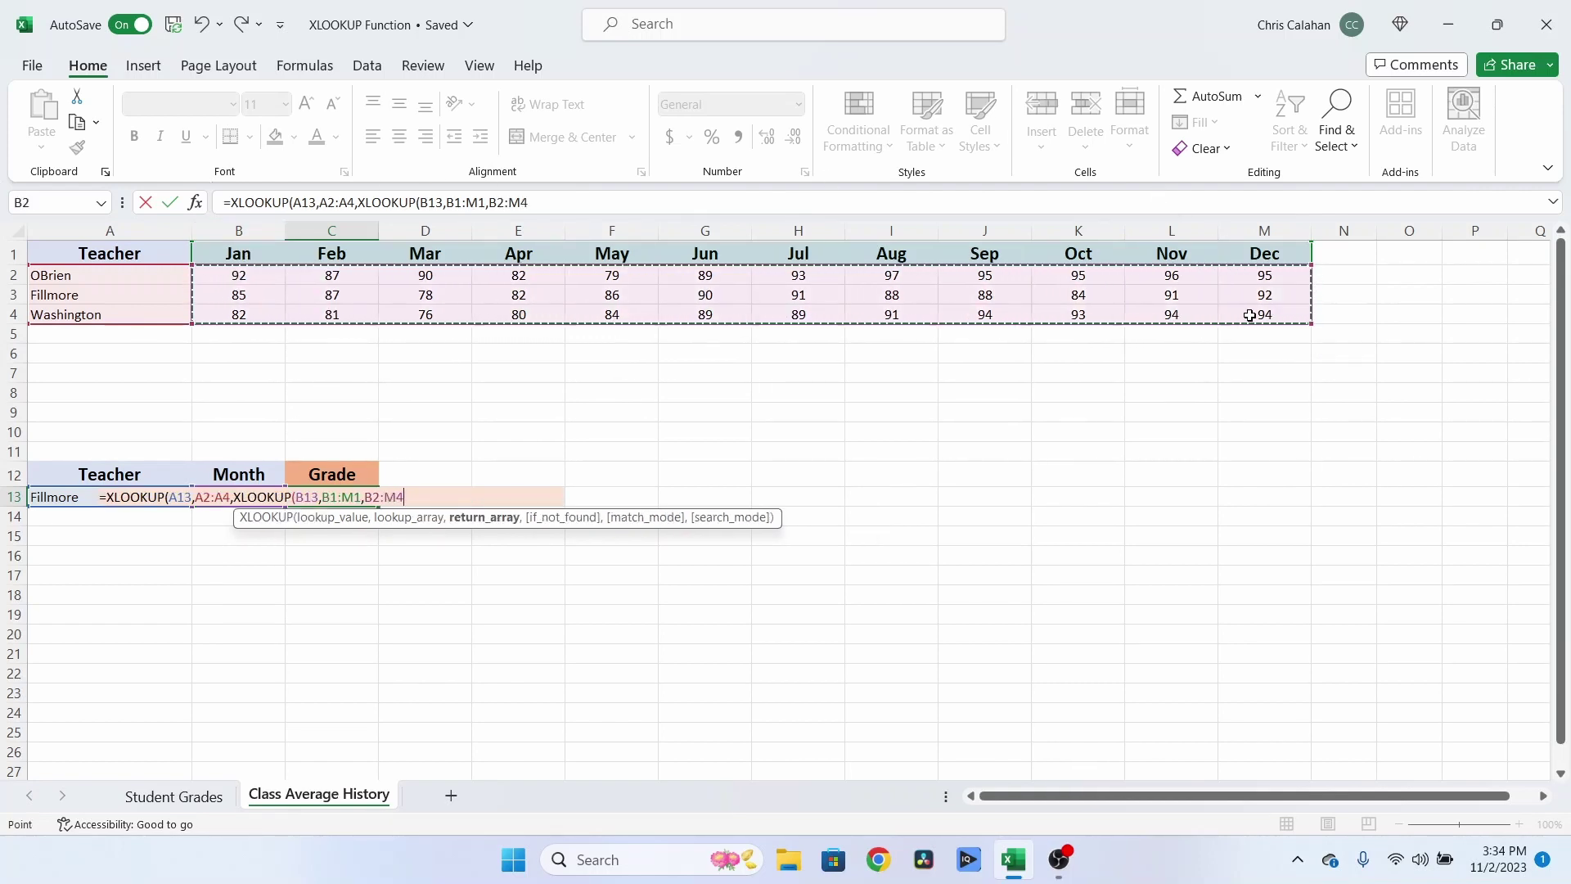
pyautogui.write('))')
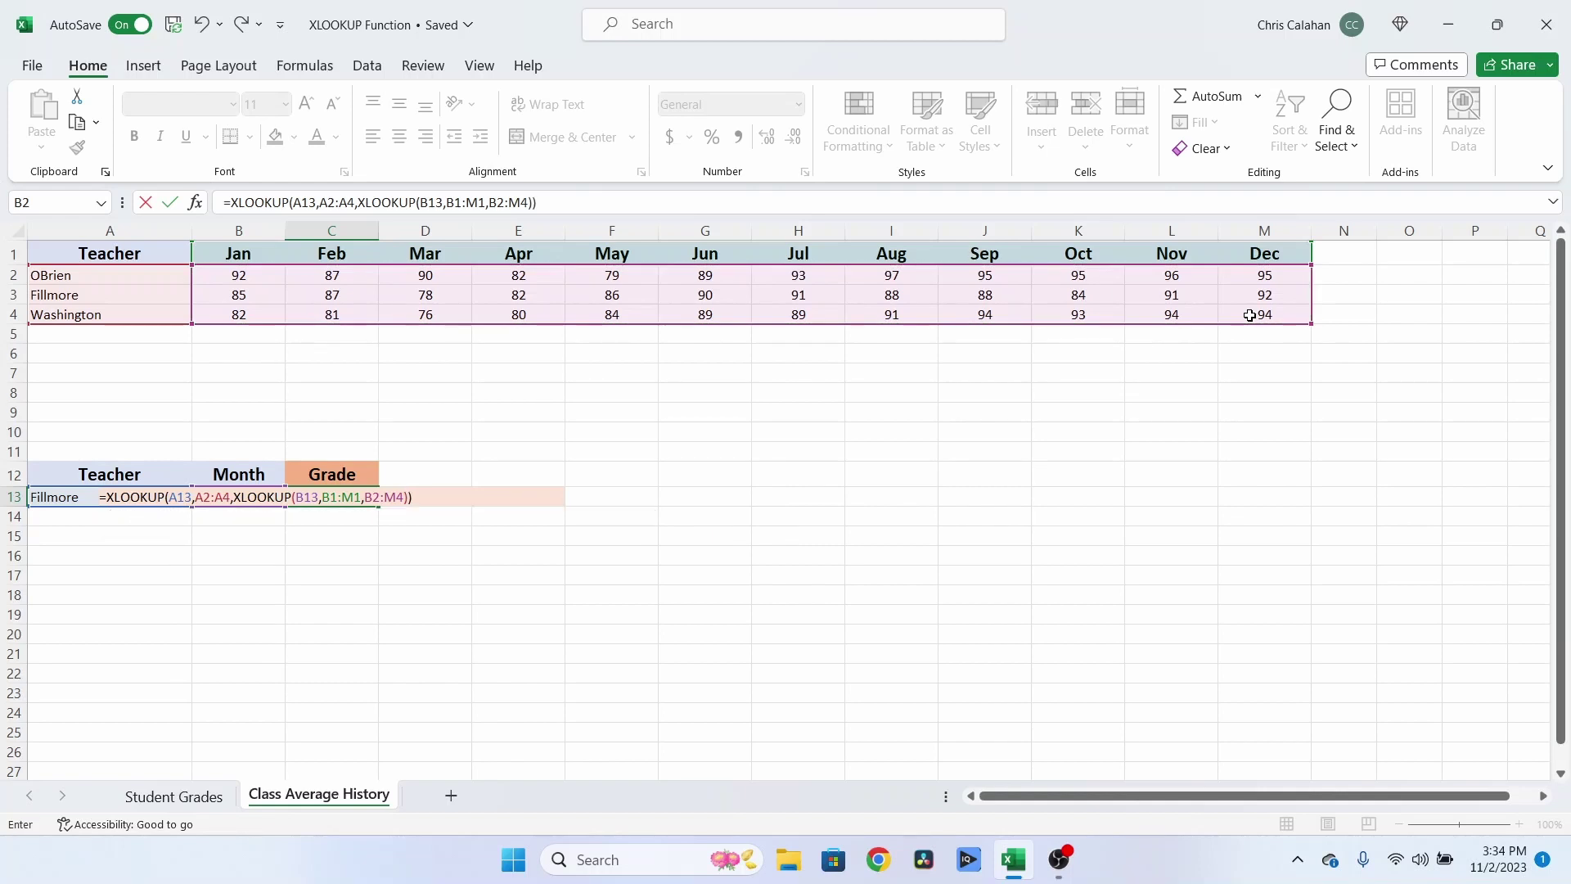
pyautogui.press('Return')
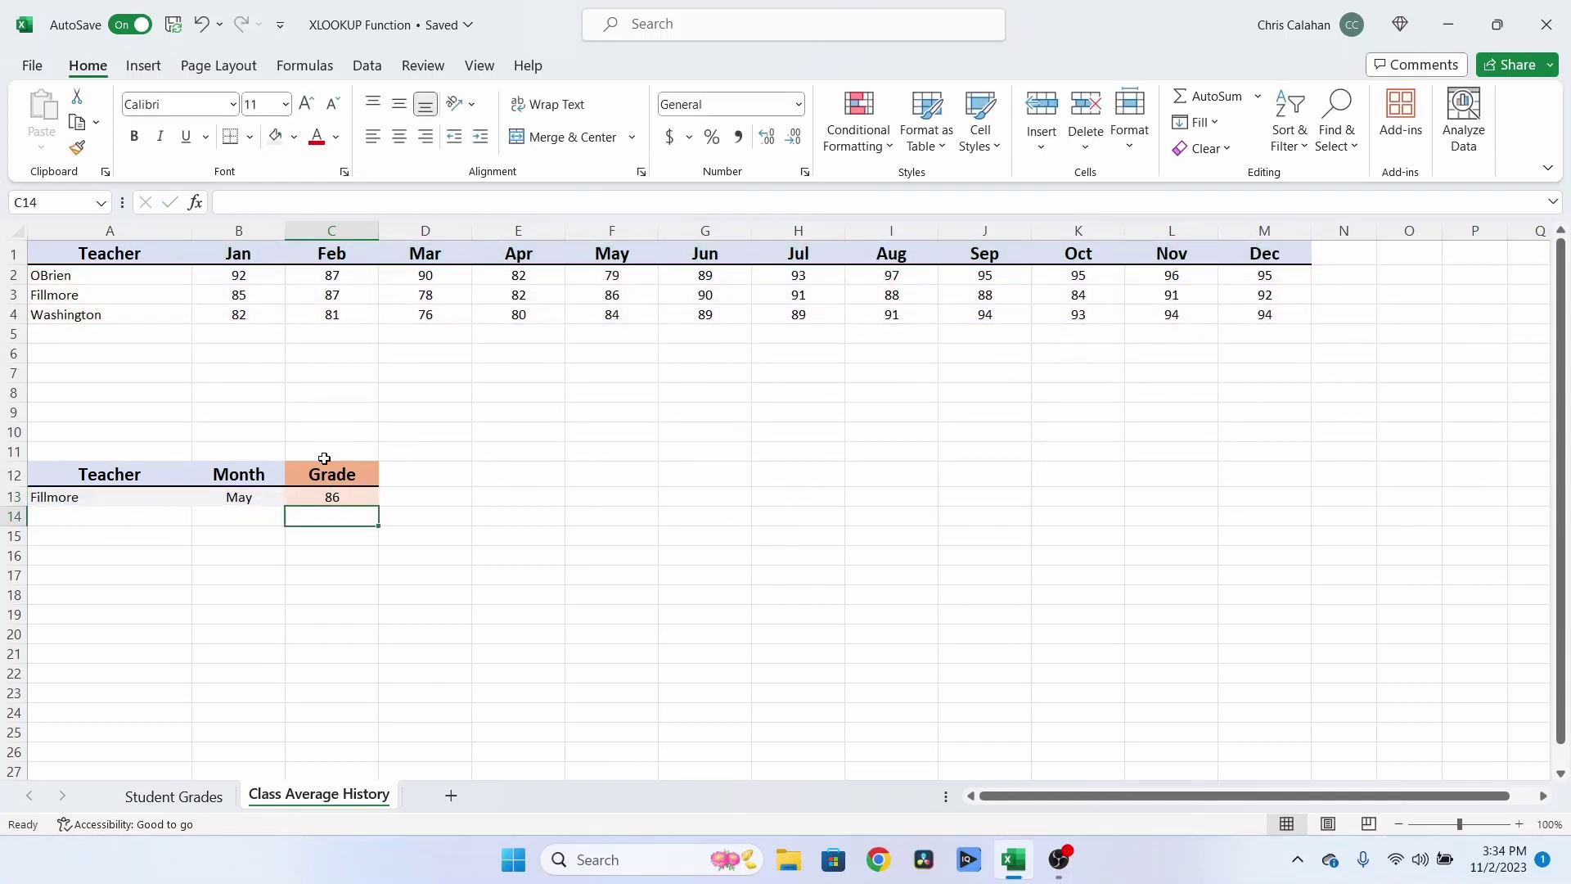
# Change the B13 month from May to Jan so Fillmore's grade shows 85.
pyautogui.click(259, 498)
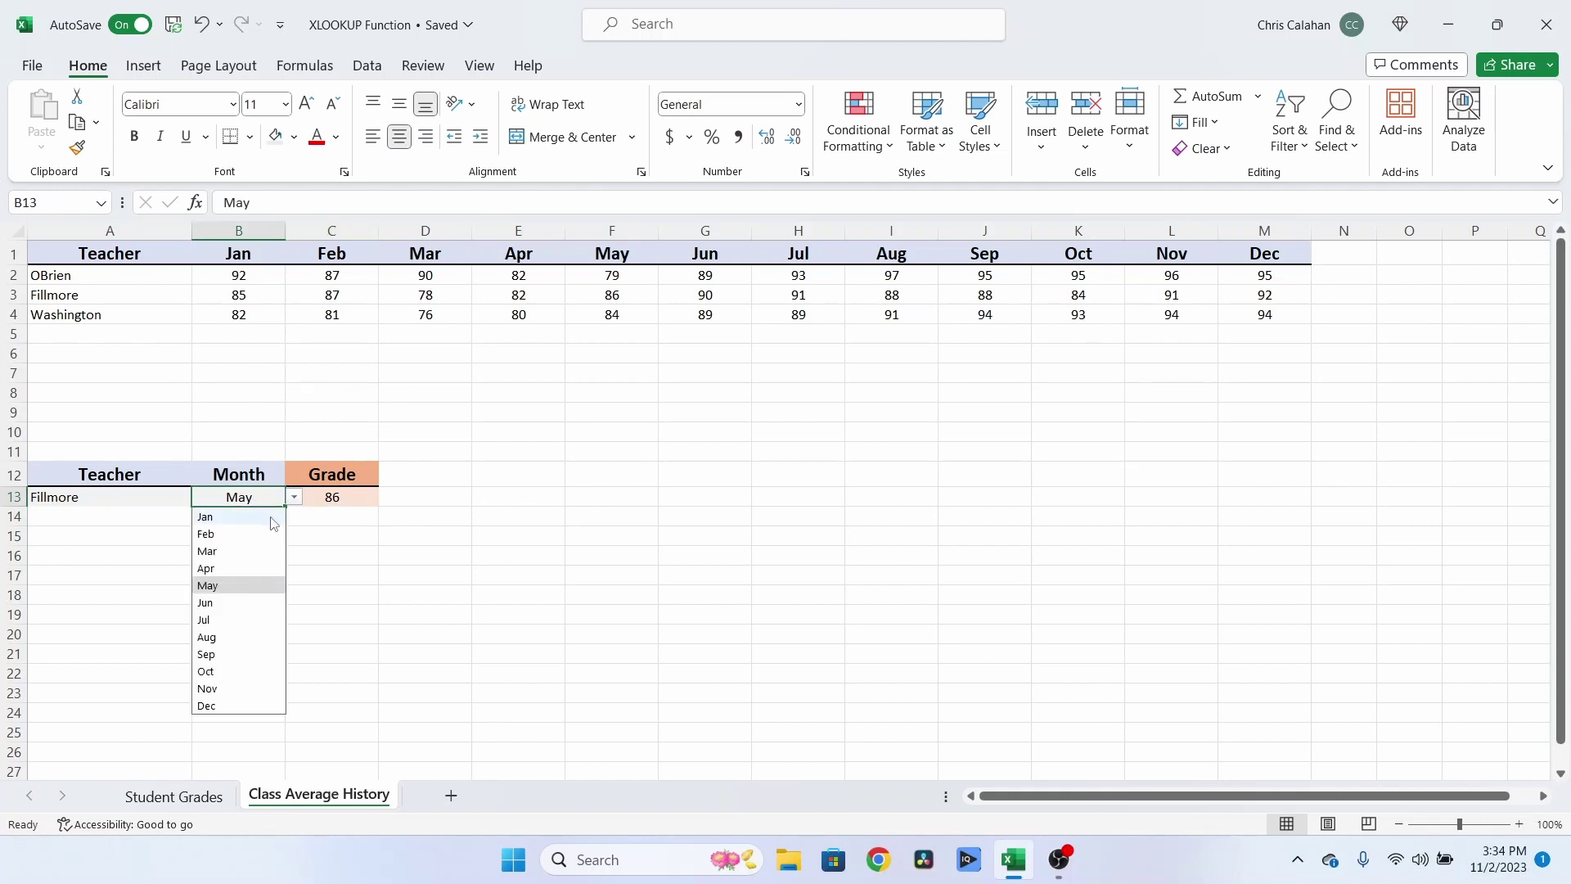
pyautogui.click(264, 516)
pyautogui.click(145, 498)
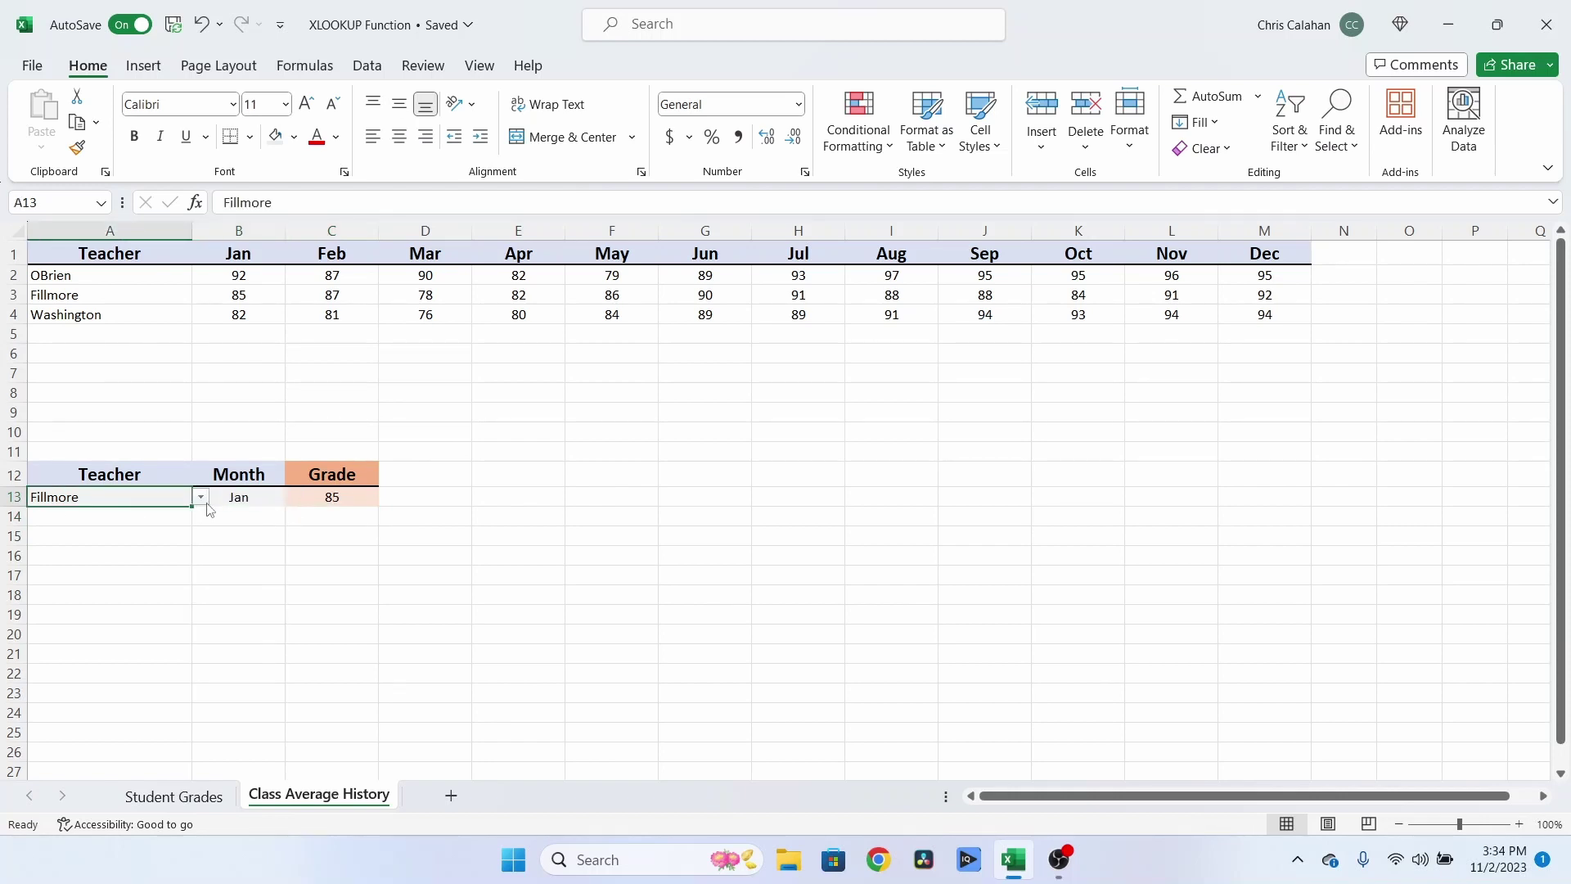